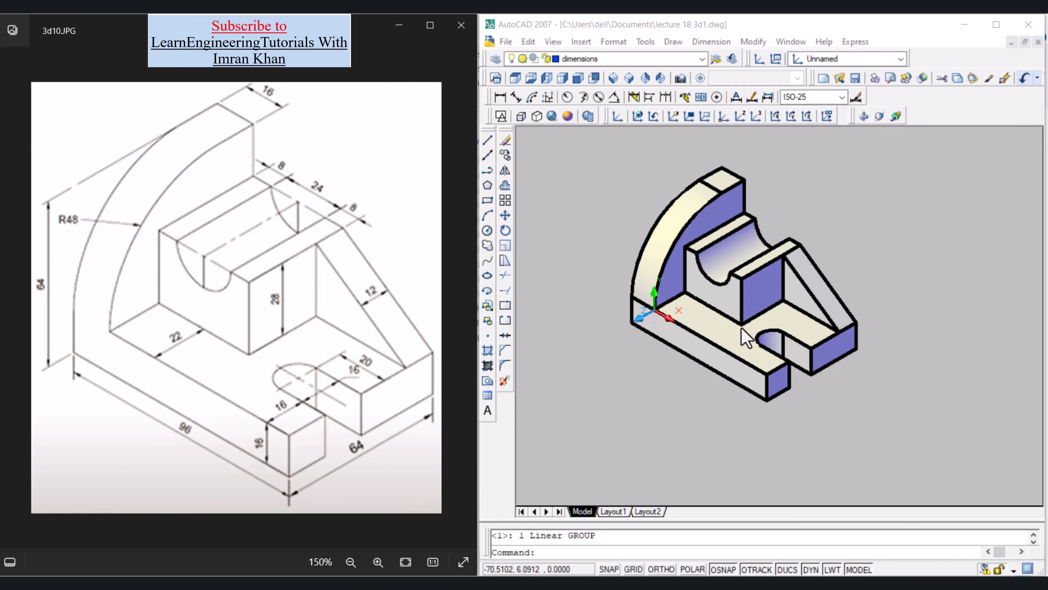
right_click(933, 100)
mouse_move(948, 108)
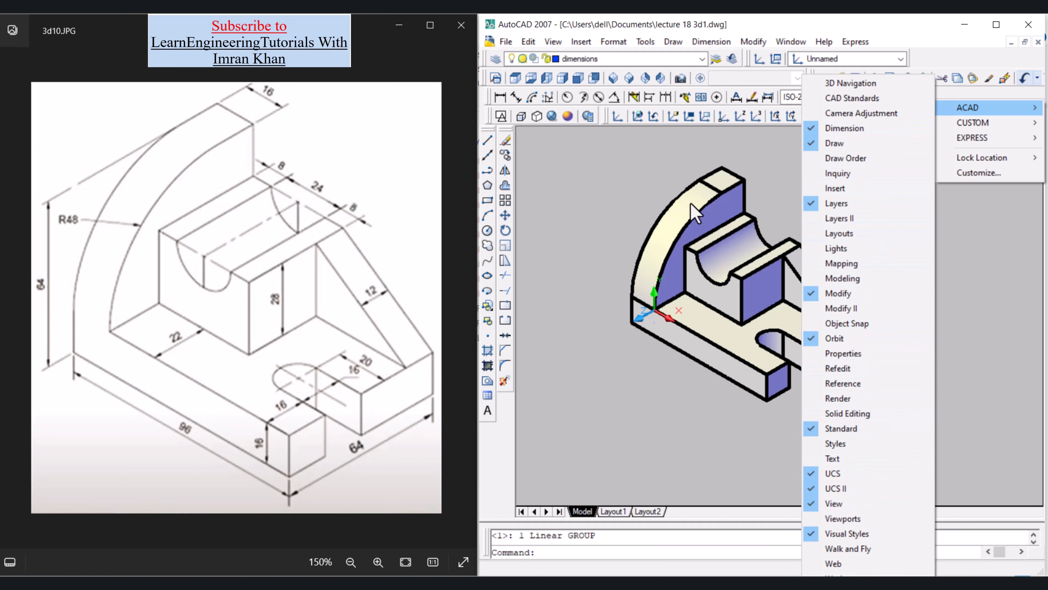
click(645, 170)
click(645, 169)
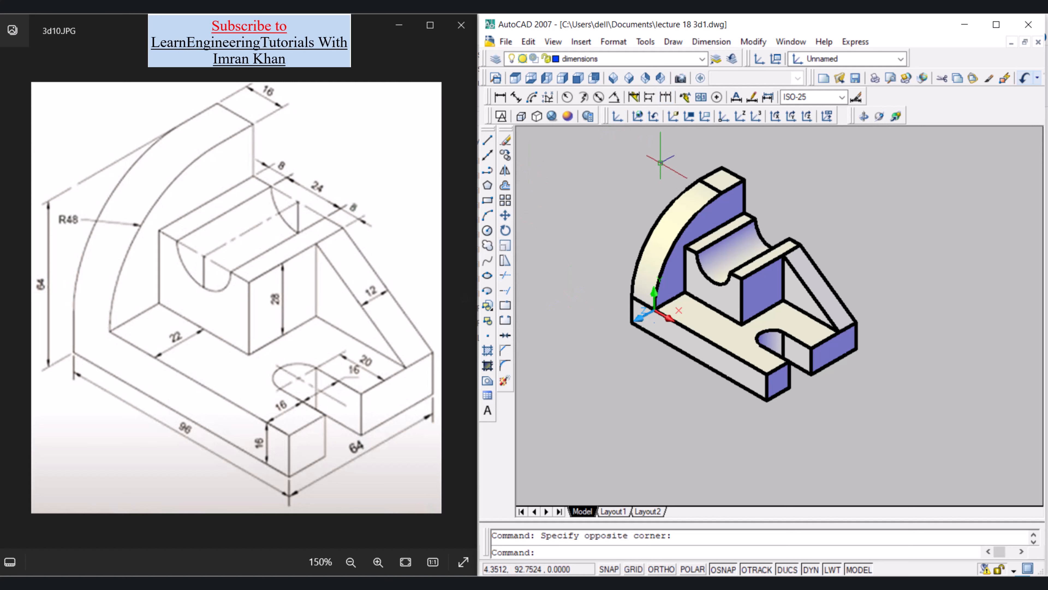
- Align the UCS to the long front face of the base
click(673, 117)
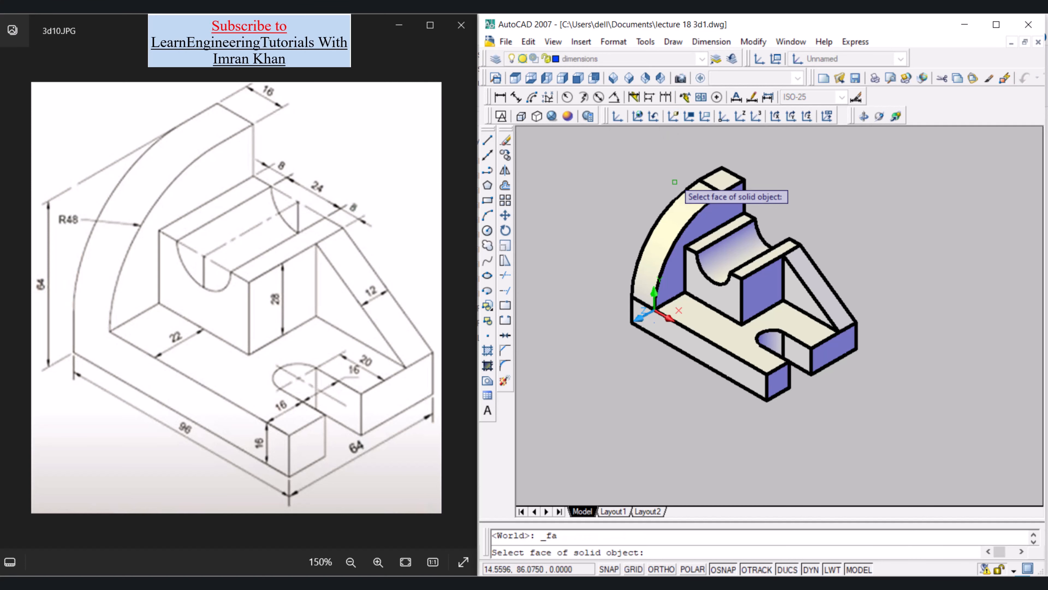
scroll(706, 352, up, 5)
click(705, 354)
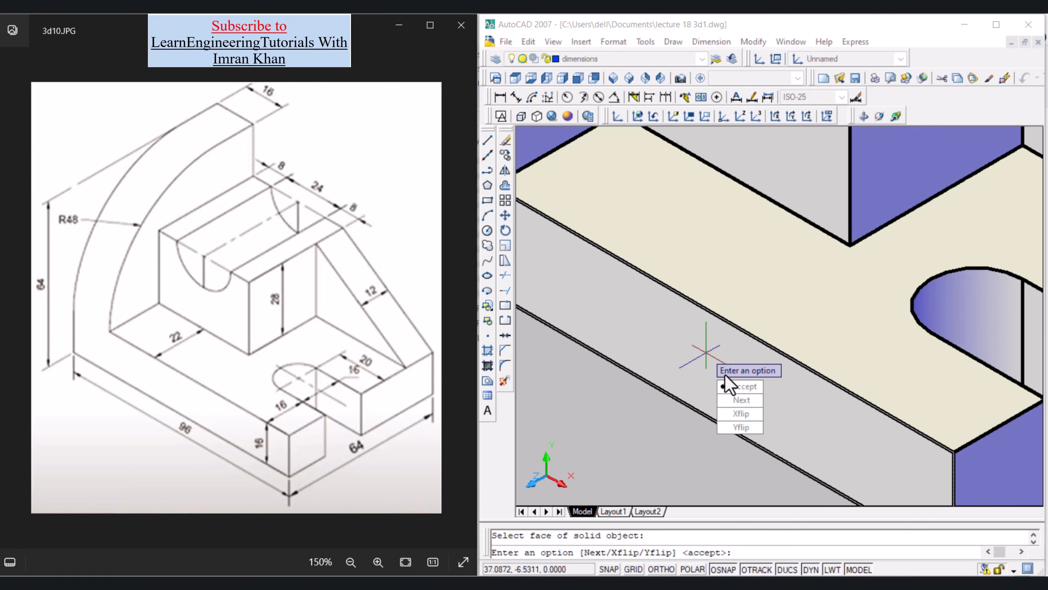
click(738, 387)
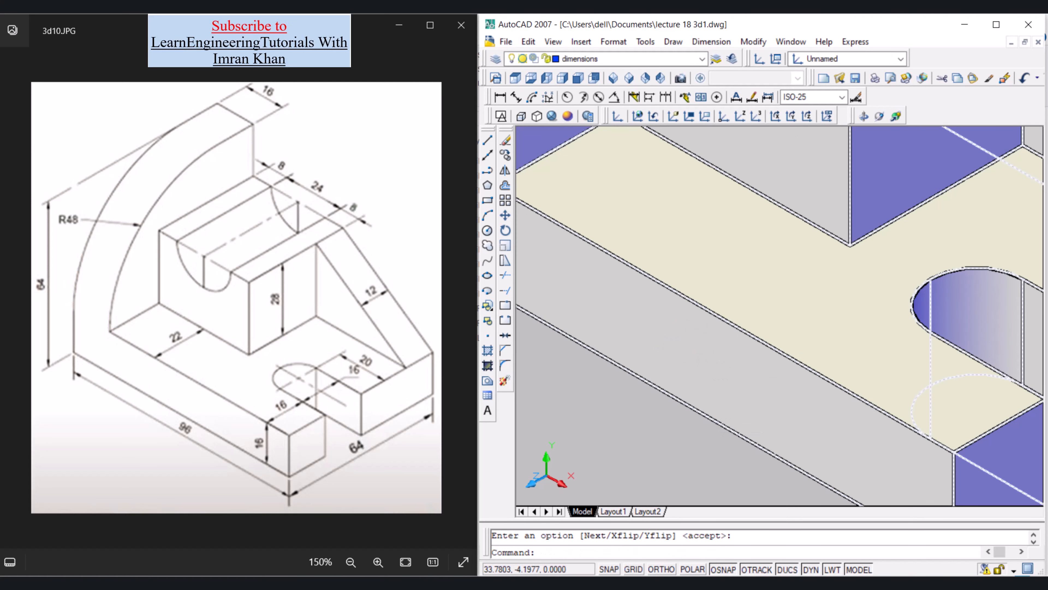
scroll(694, 318, down, 5)
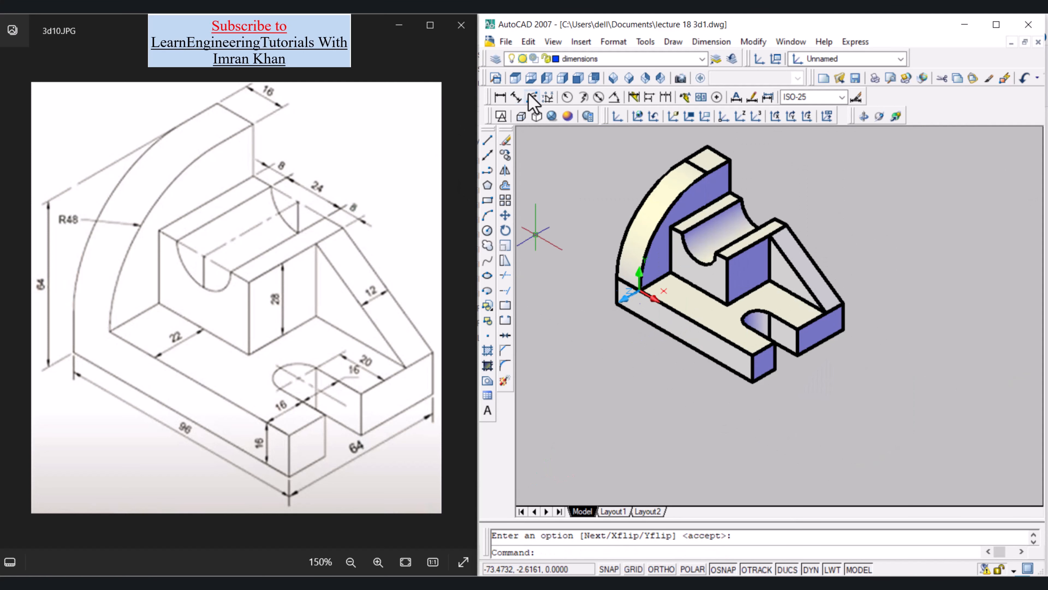
- Add a linear dimension for the base's overall length, placing it below the long front face's bottom edge
click(501, 98)
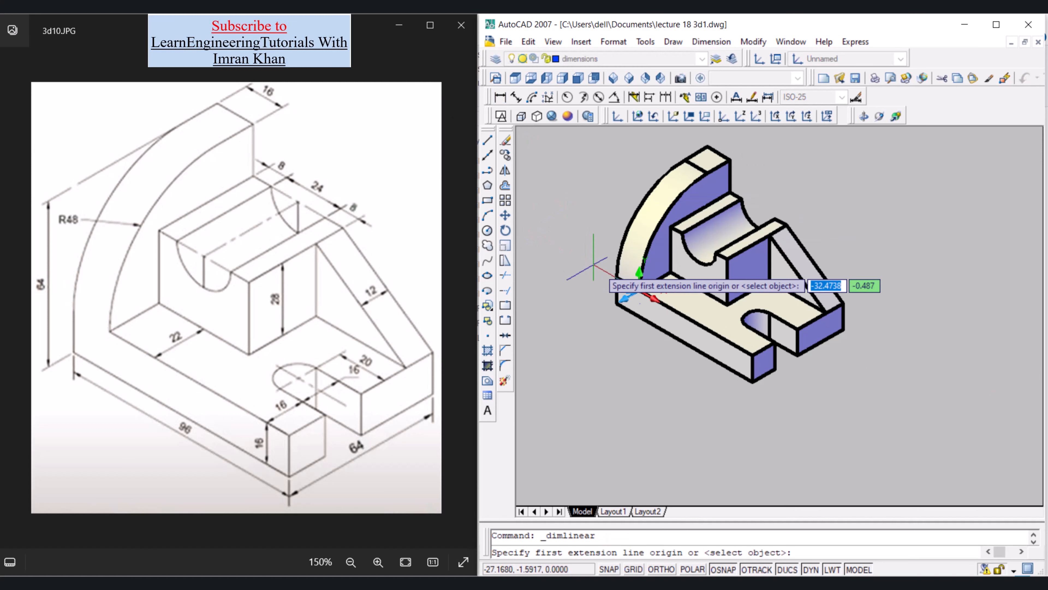
click(615, 304)
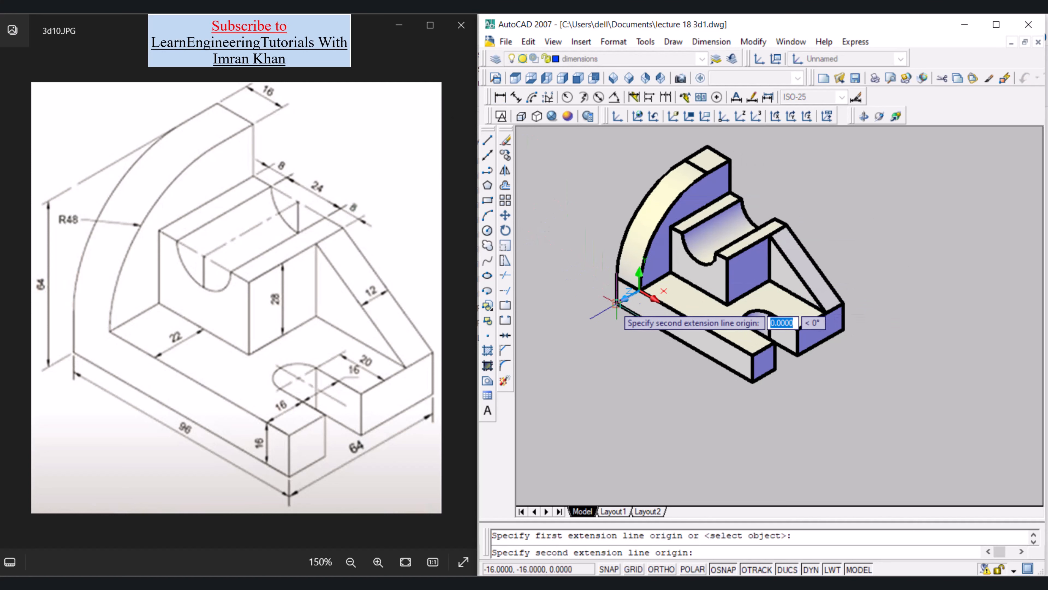
click(751, 380)
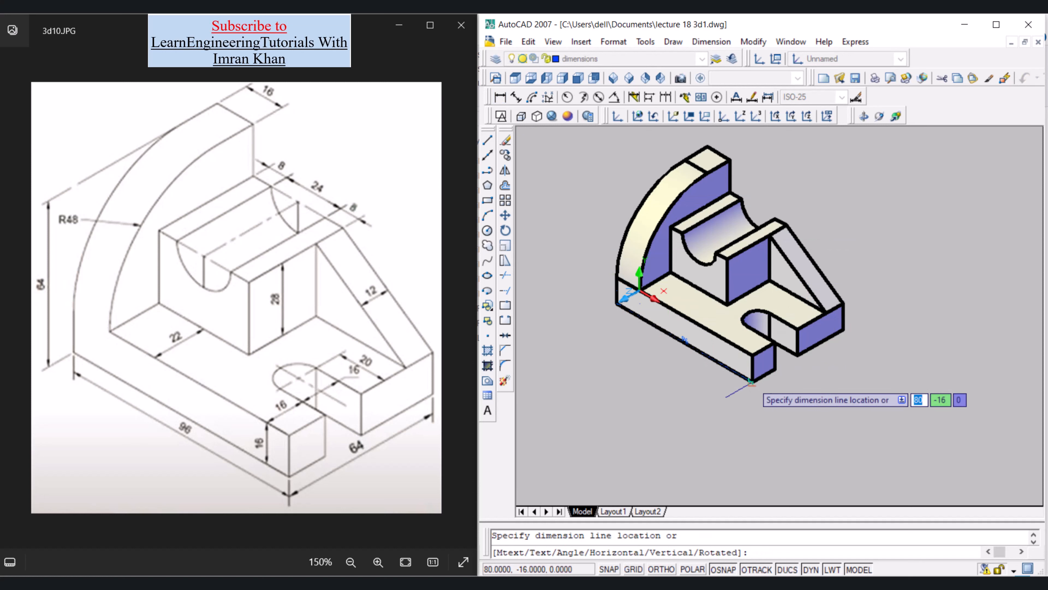
click(751, 400)
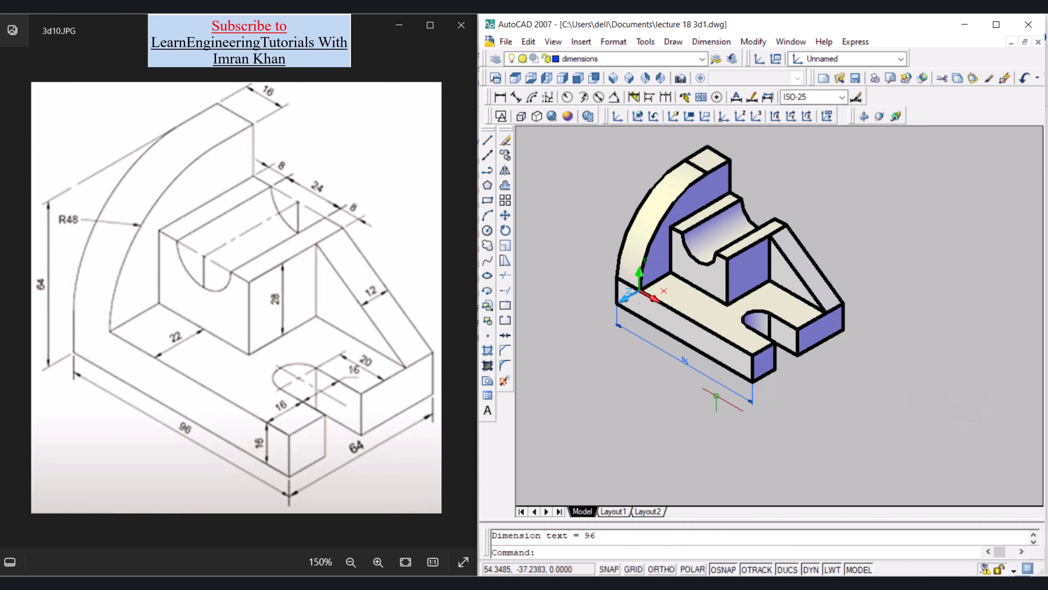
- Add a vertical linear dimension for the base's thickness on the long front face, near its slotted end
click(500, 97)
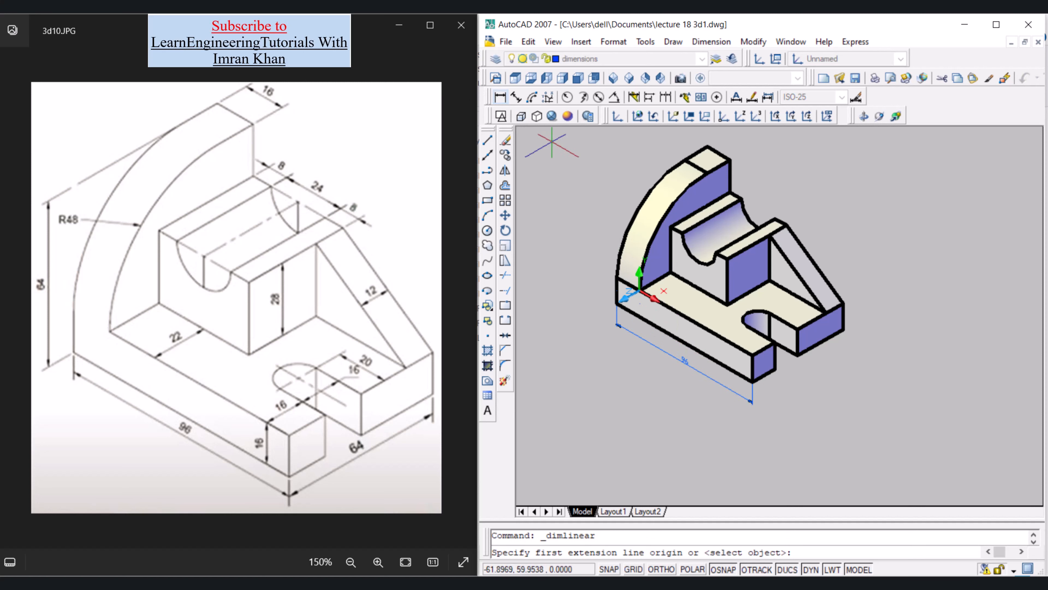
click(732, 370)
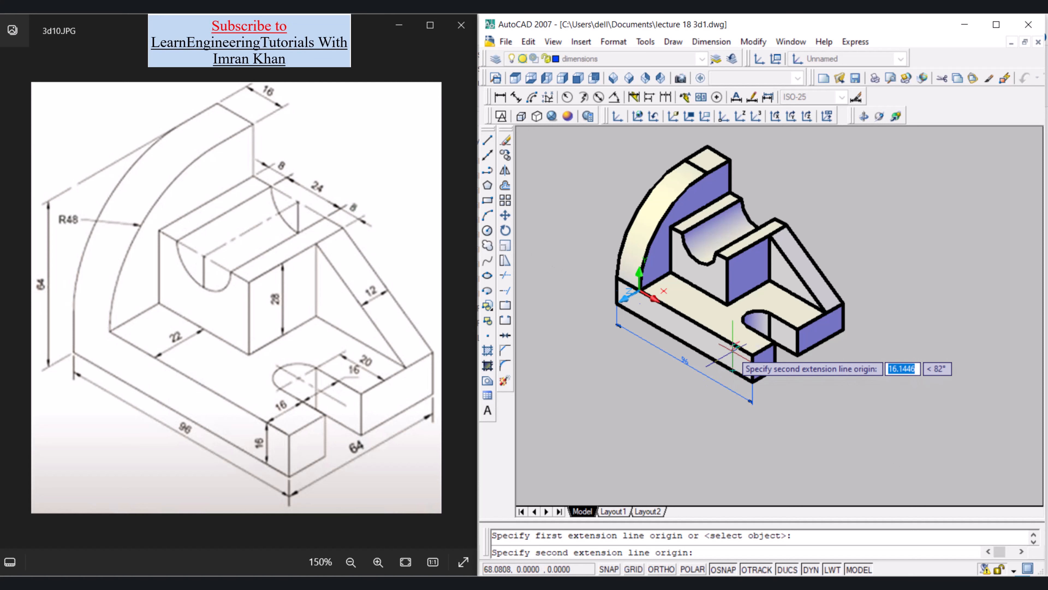
scroll(732, 350, up, 3)
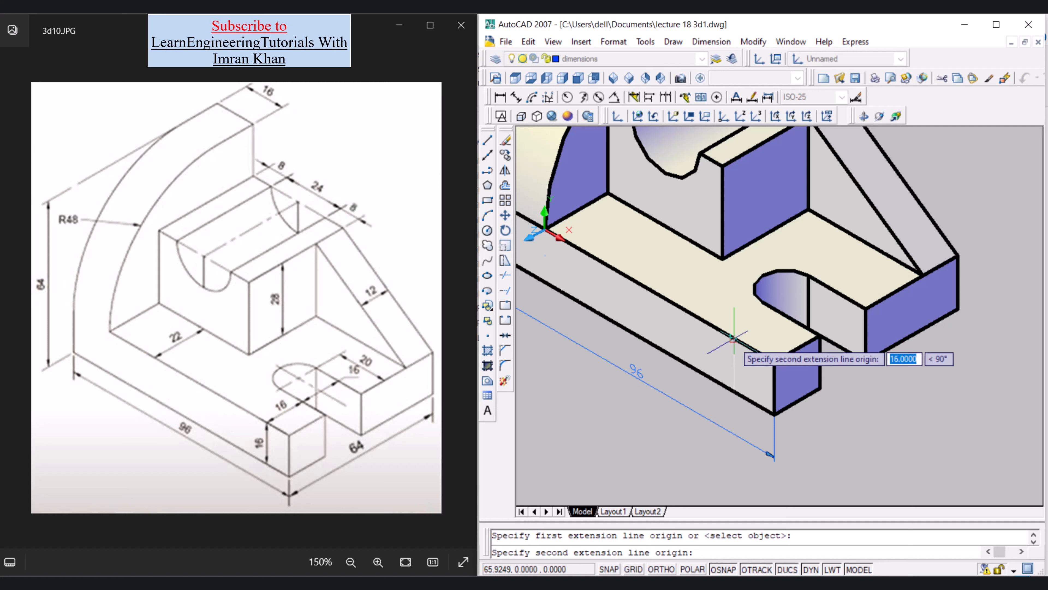
click(730, 338)
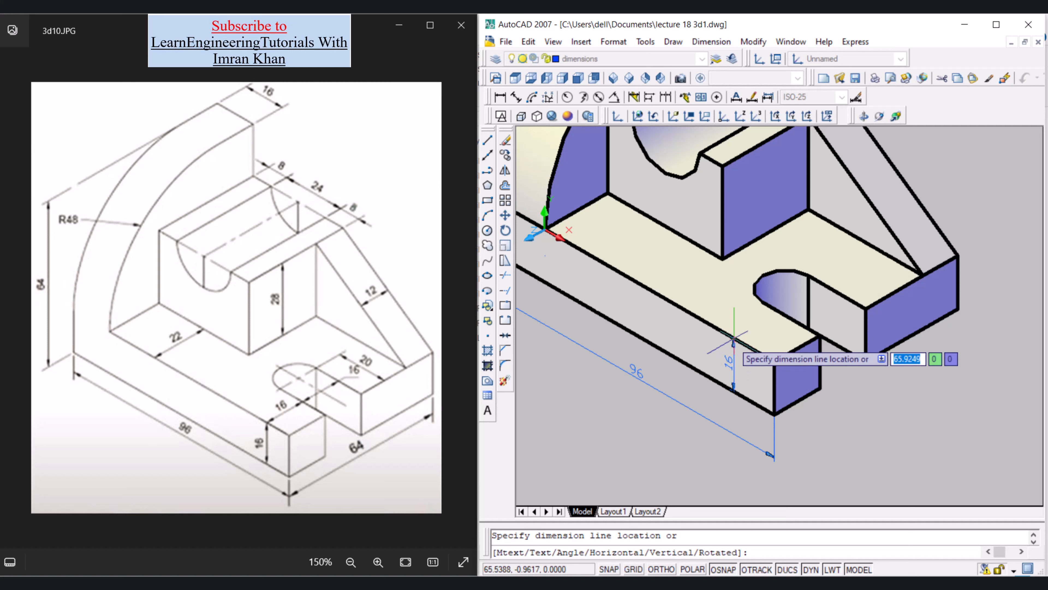
click(733, 343)
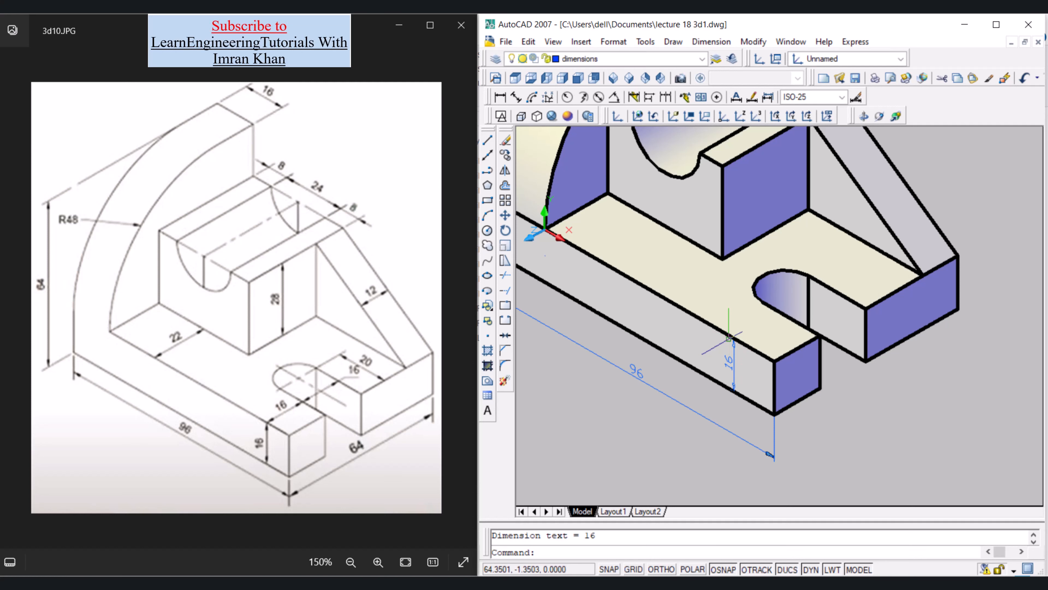
- Align the UCS to the base's end face beside the slot and dimension the base's overall width below the bottom edge
scroll(703, 375, down, 2)
click(673, 117)
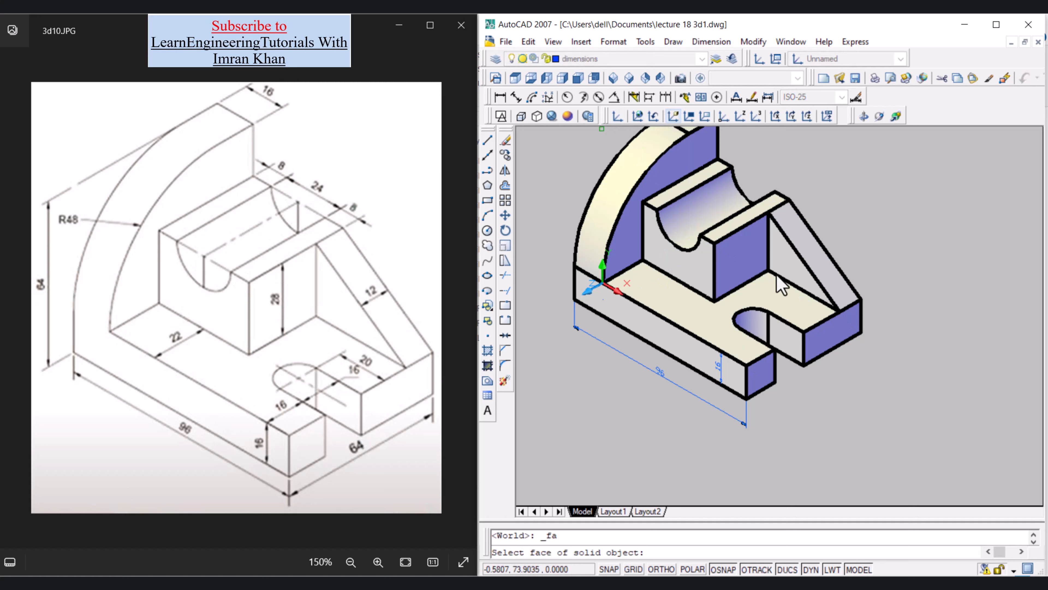
click(831, 341)
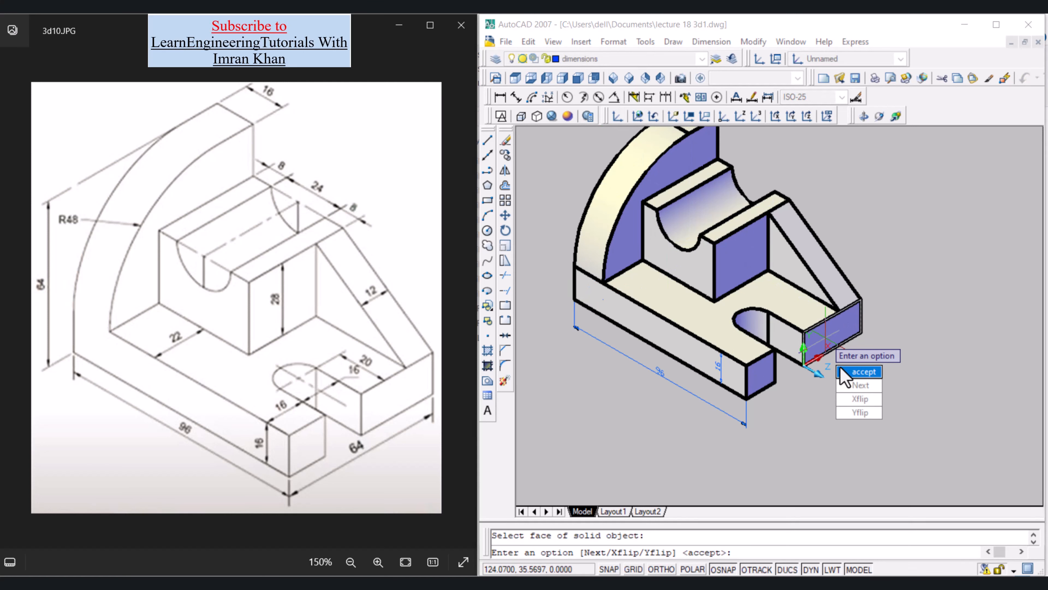
key(Return)
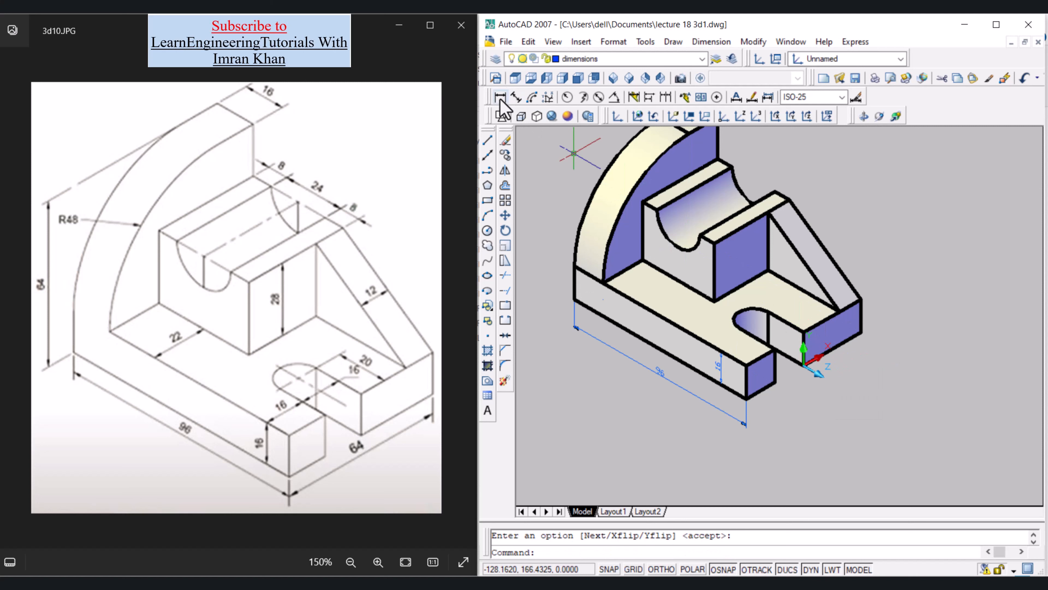
click(500, 97)
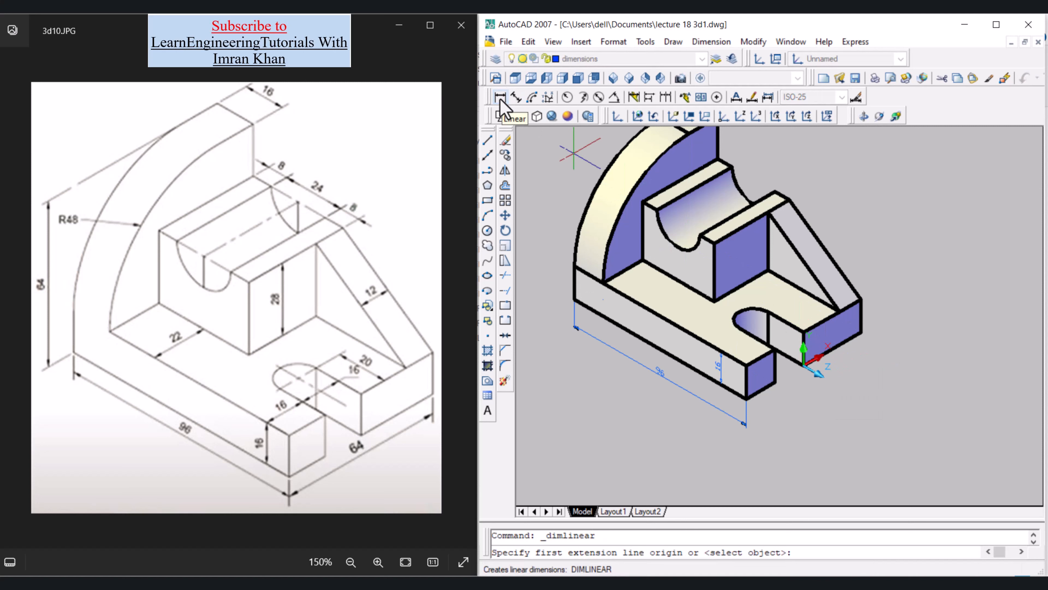
click(746, 398)
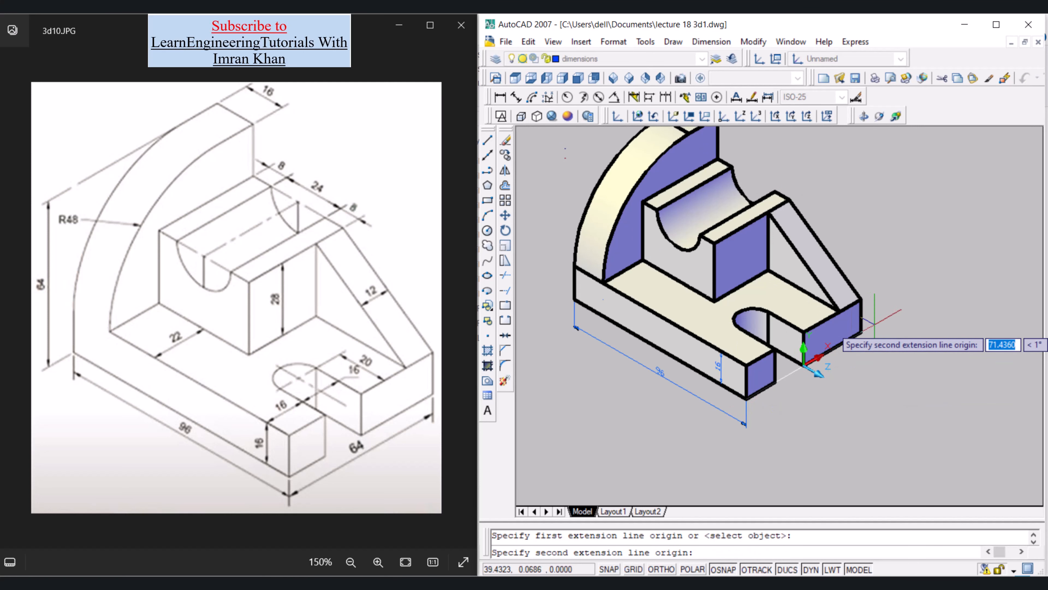
click(861, 332)
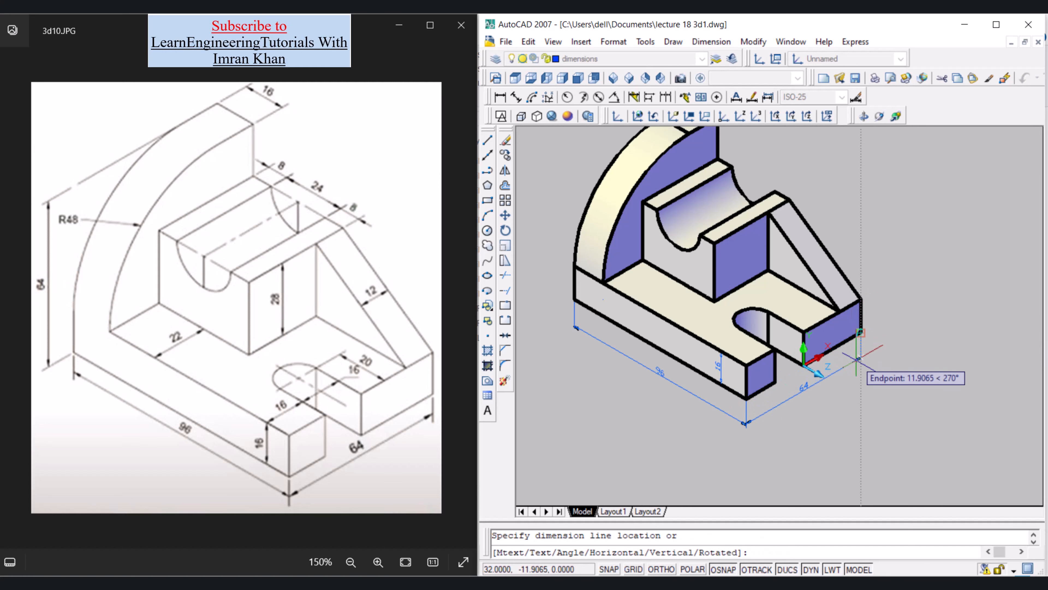
click(857, 358)
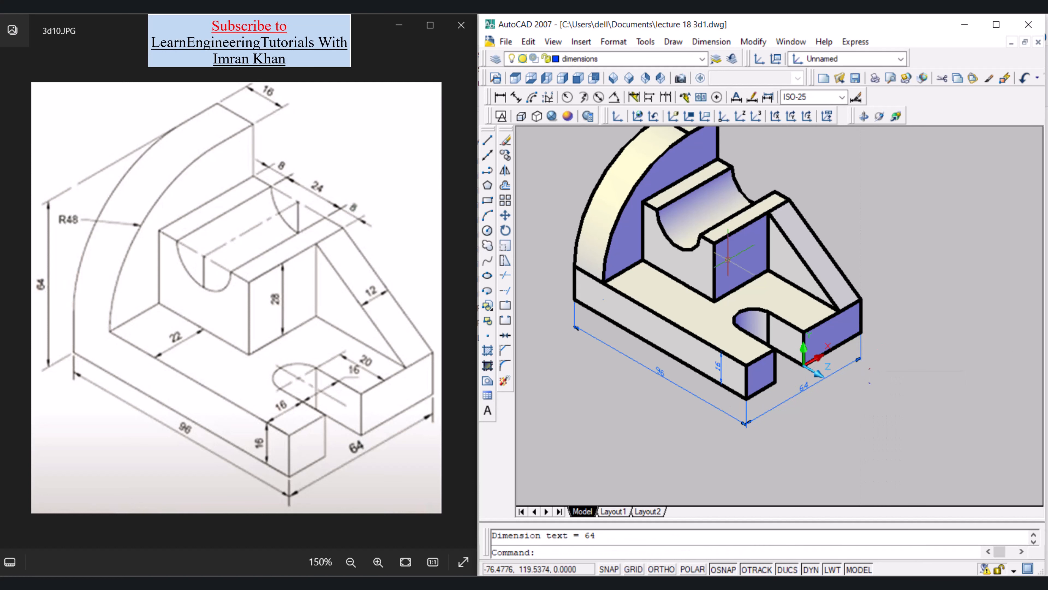
- Align the UCS to the rib's sloped face and dimension the rib's width between the midpoints of its sloping edges
click(673, 117)
click(800, 225)
key(Return)
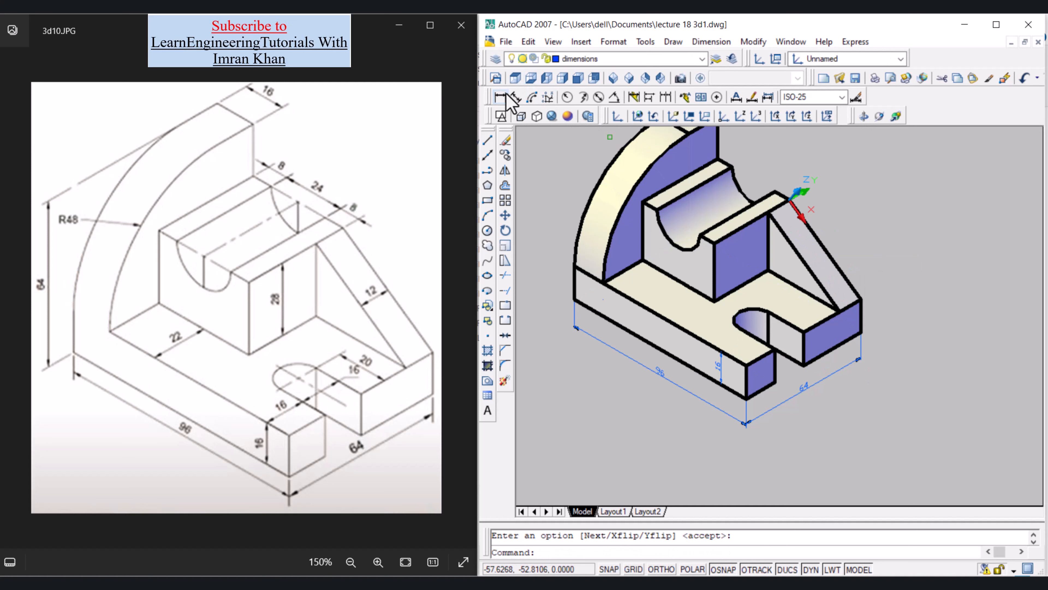
click(502, 98)
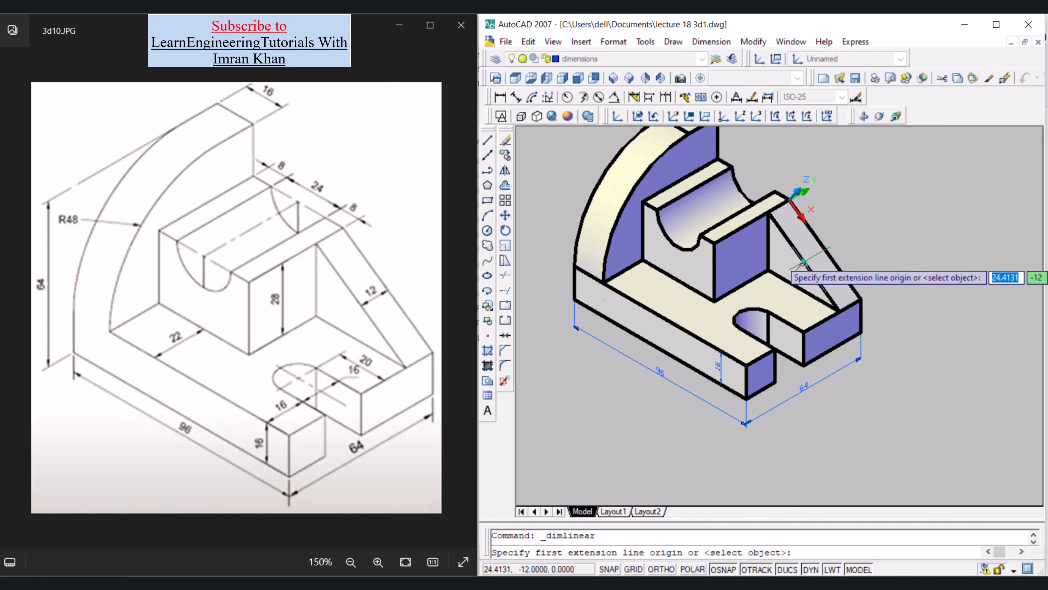
click(802, 261)
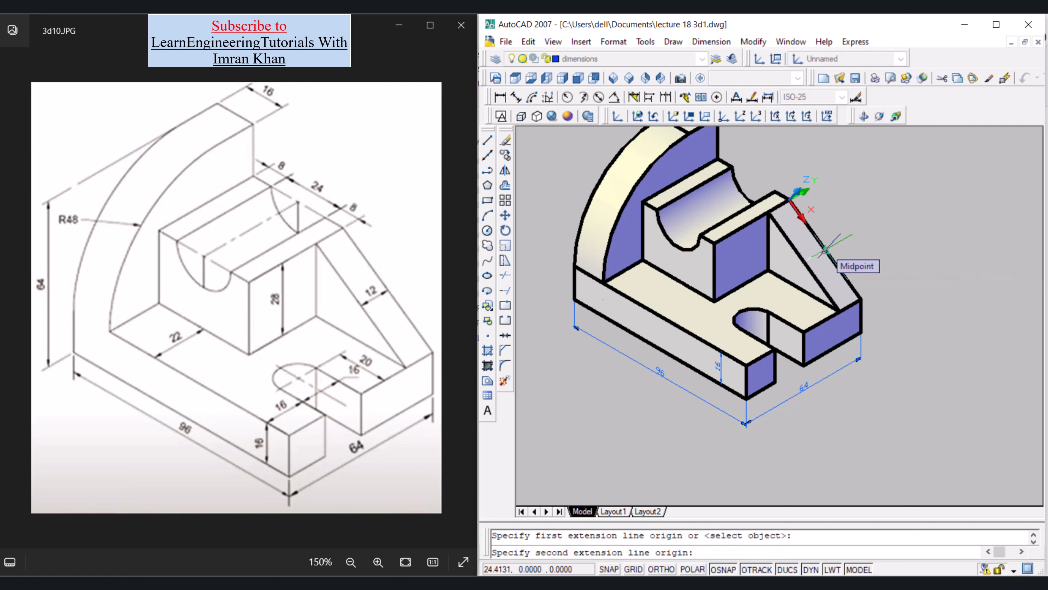
click(825, 249)
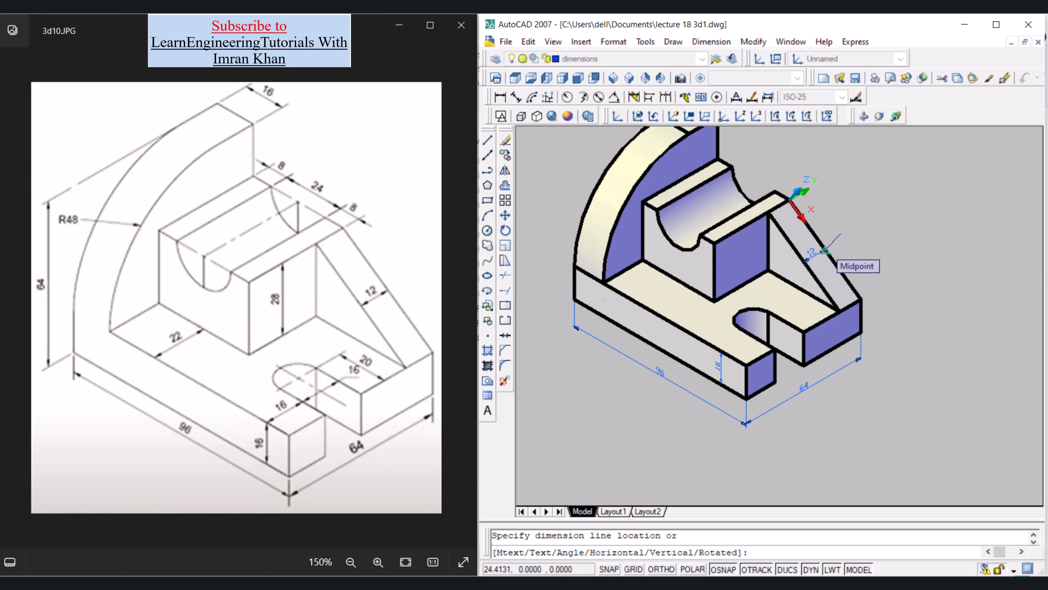
click(815, 253)
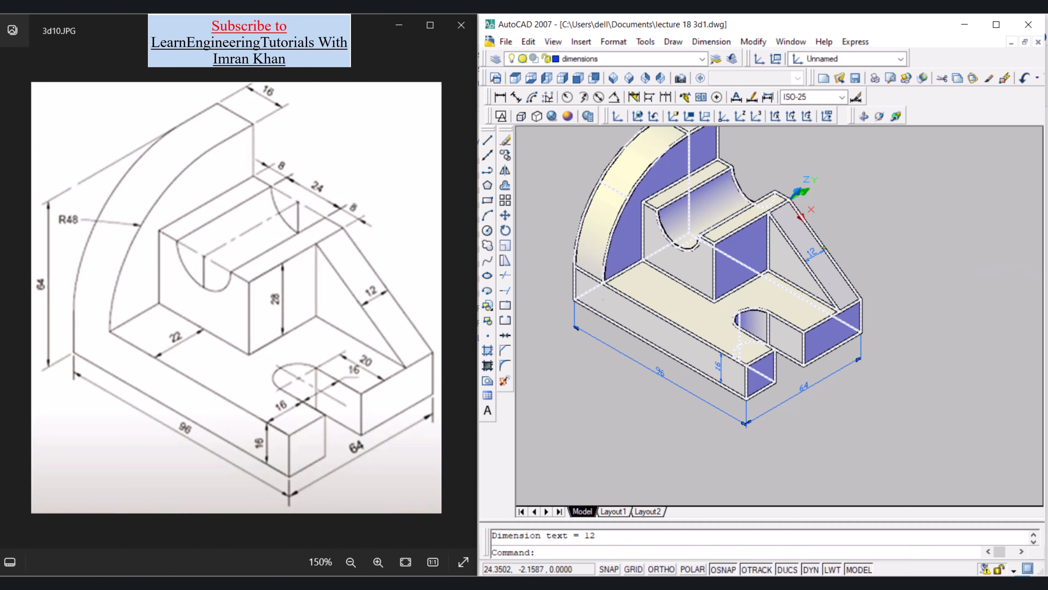
- Align the UCS to the grooved block's end face above the slot and dimension the block's height at mid-face
click(673, 116)
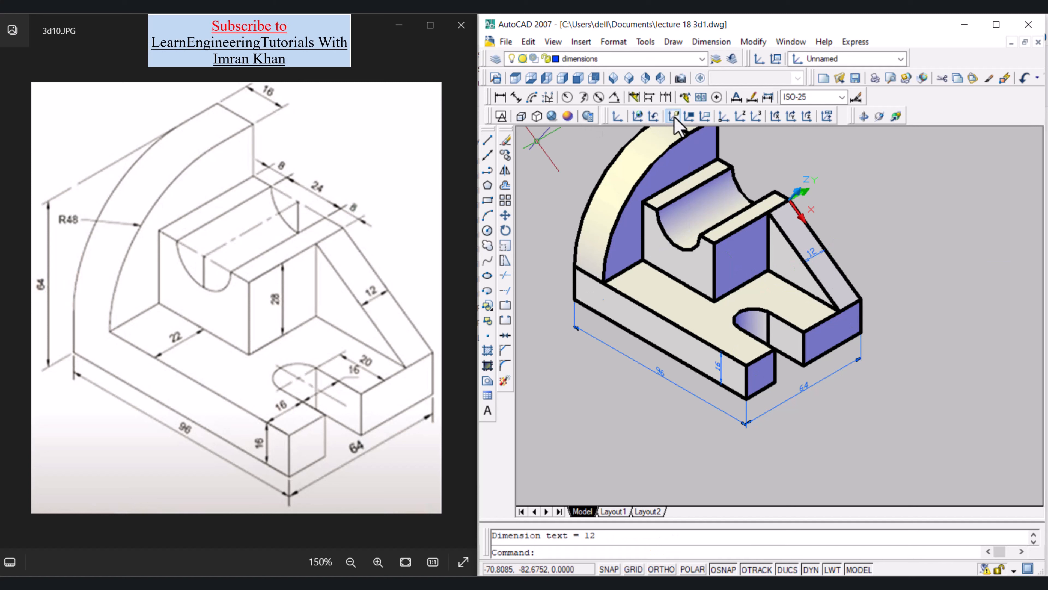
click(738, 256)
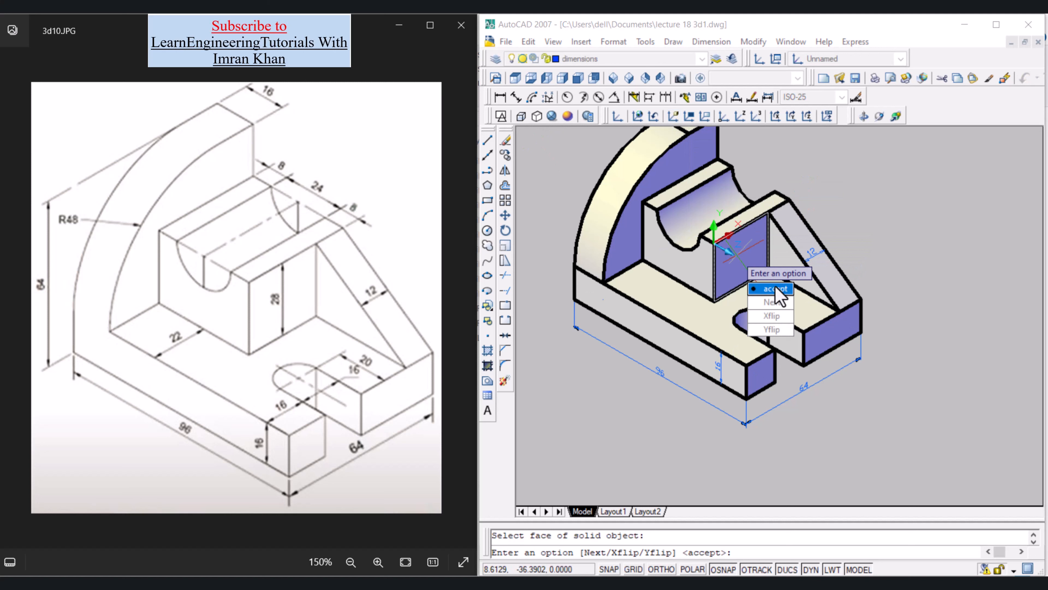
key(Return)
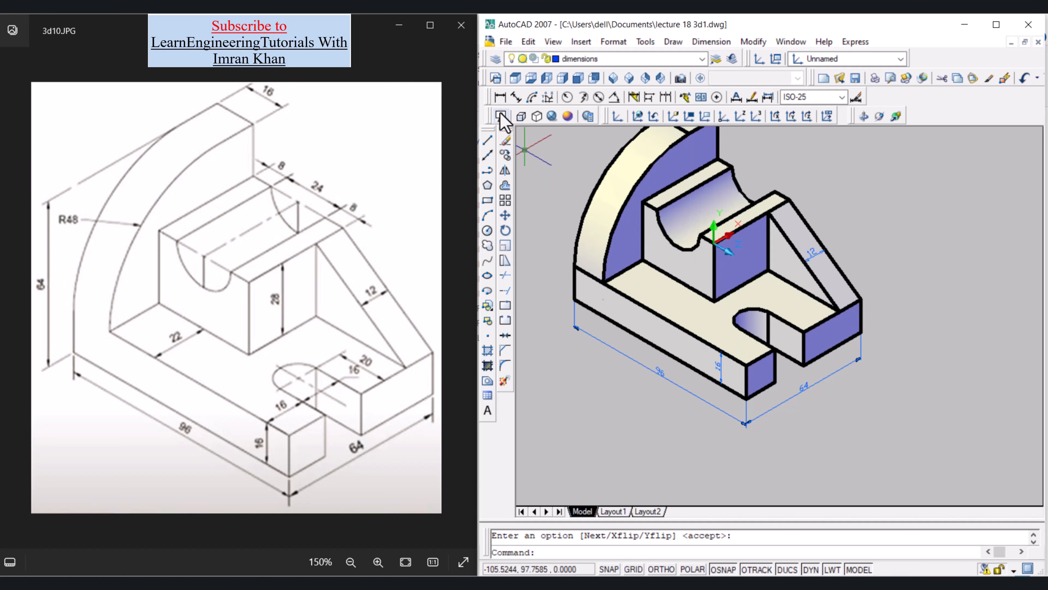
click(500, 98)
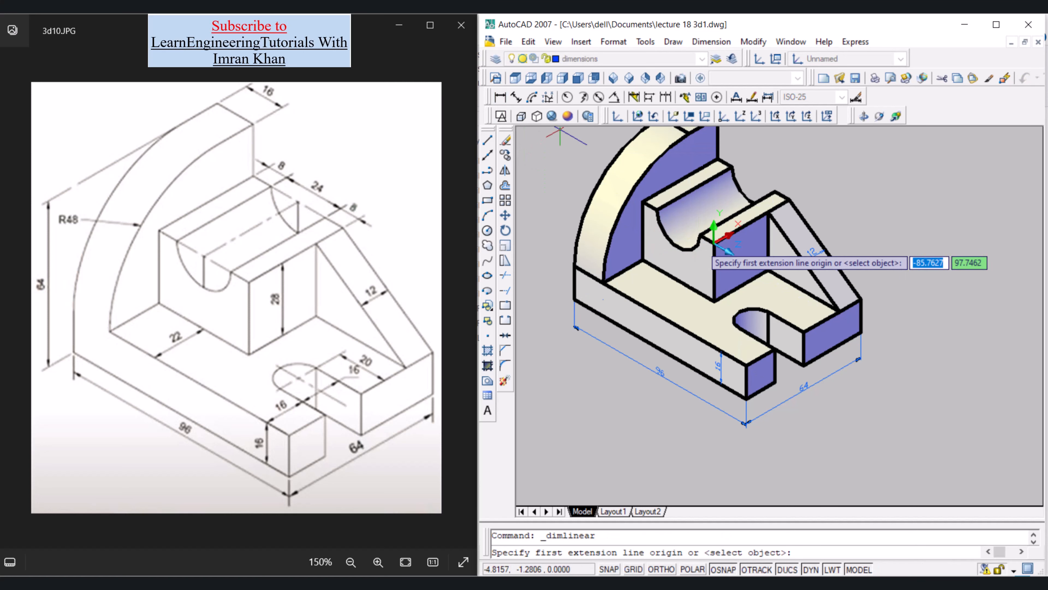
click(741, 286)
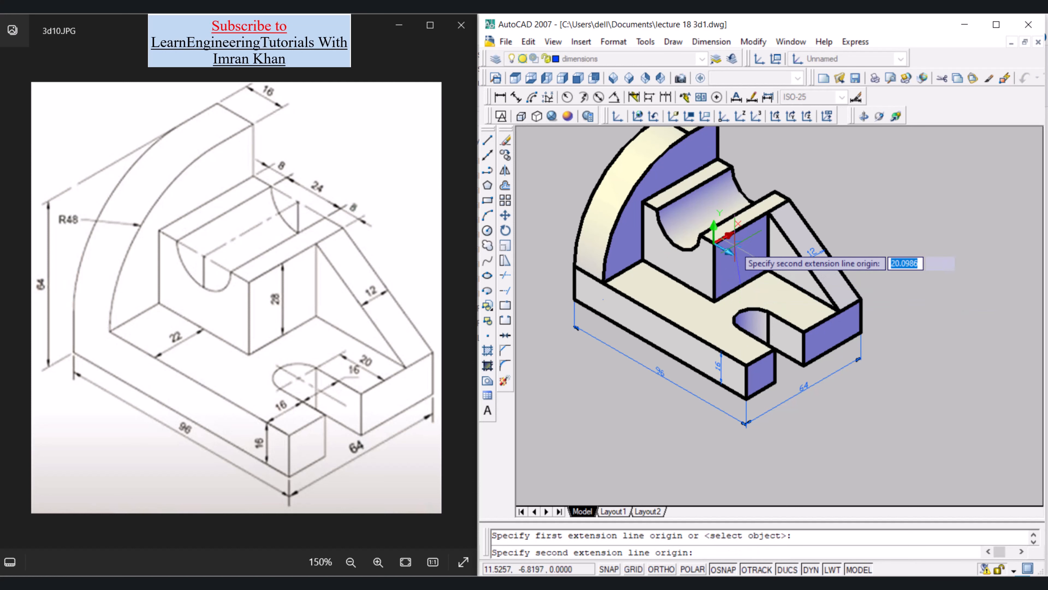
click(741, 226)
click(741, 256)
- Align the UCS to the base's top face and dimension the distance from the base's long front edge to the grooved block
scroll(718, 405, up, 2)
click(673, 117)
click(737, 316)
click(500, 97)
click(624, 279)
click(673, 252)
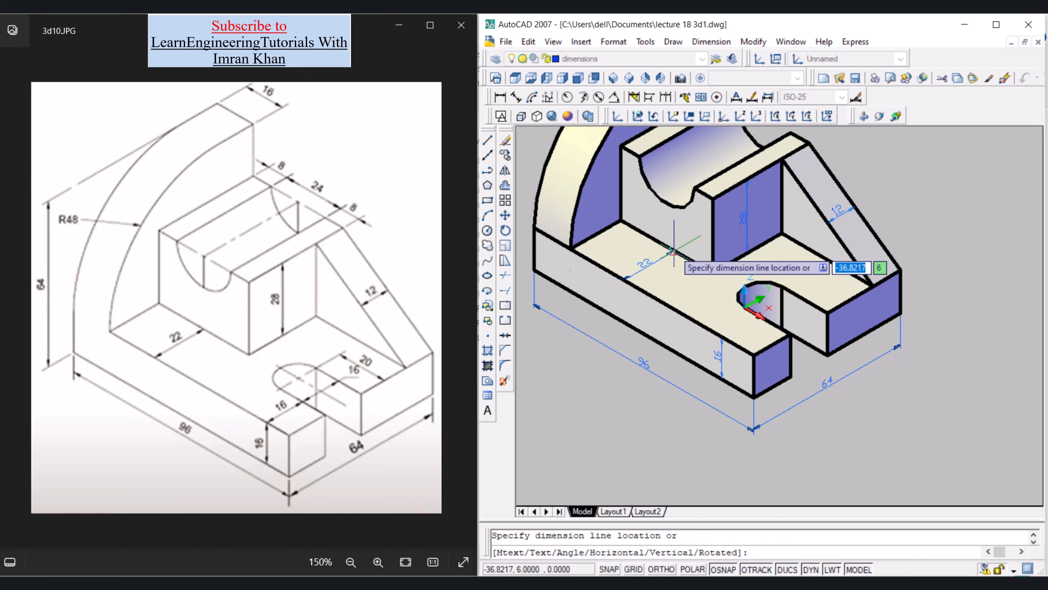
click(673, 253)
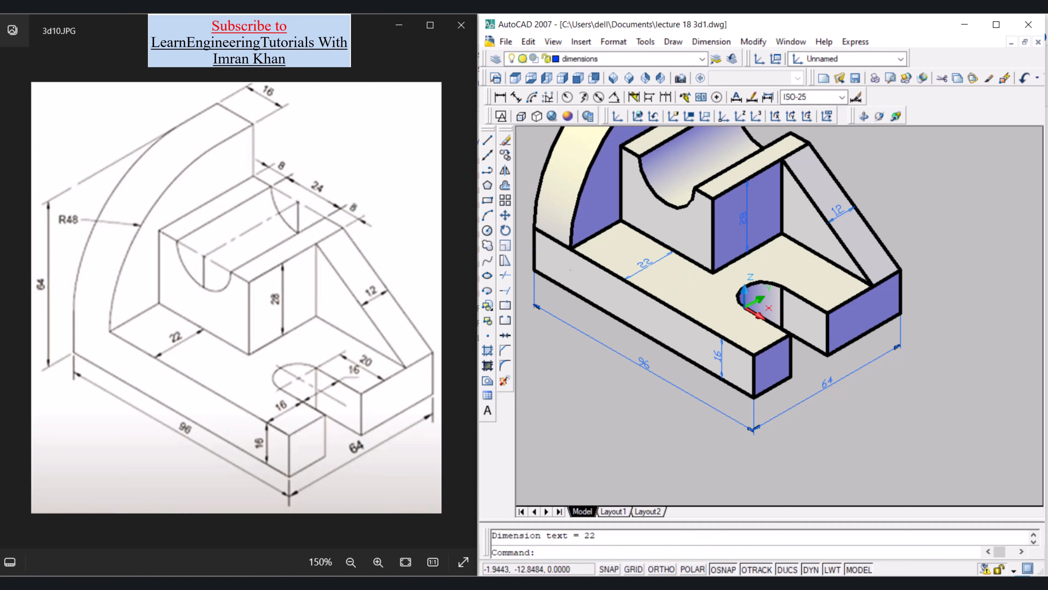
- Dimension the distance from the base's long front edge to the slot's near edge on the top face
click(500, 97)
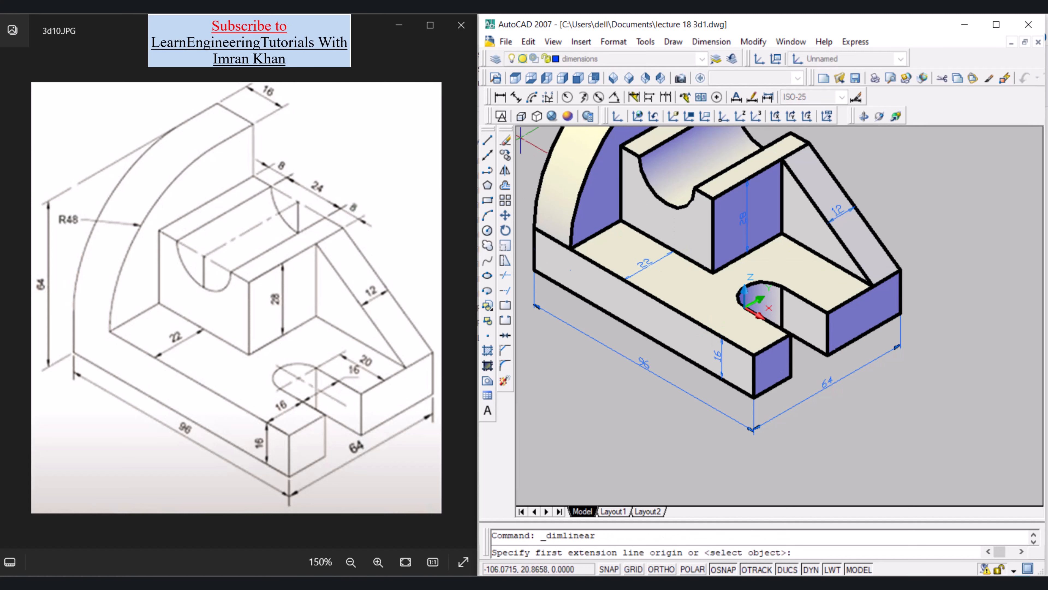
click(722, 338)
scroll(723, 338, up, 5)
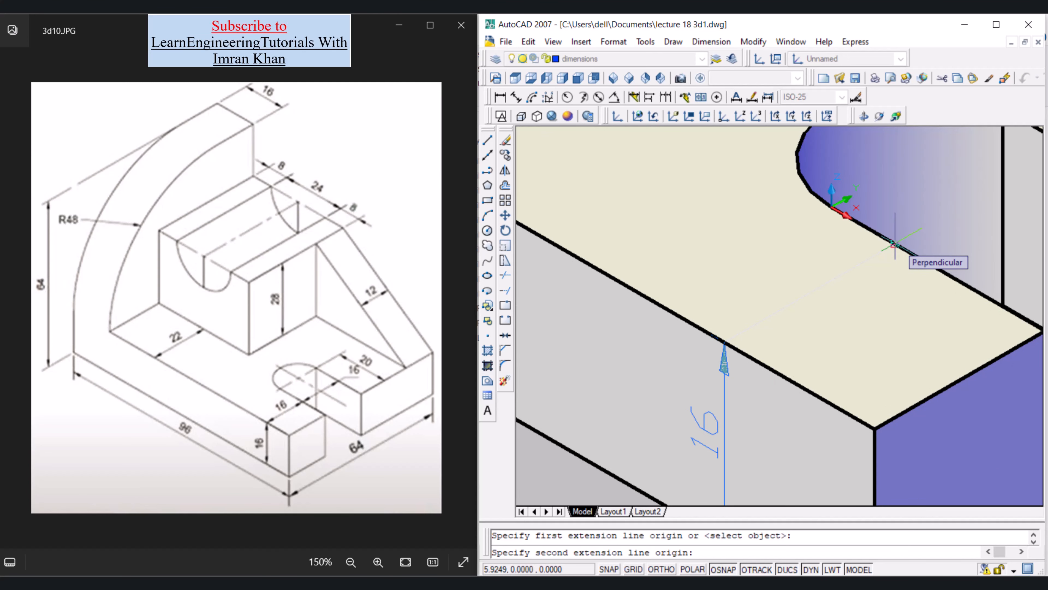
click(894, 244)
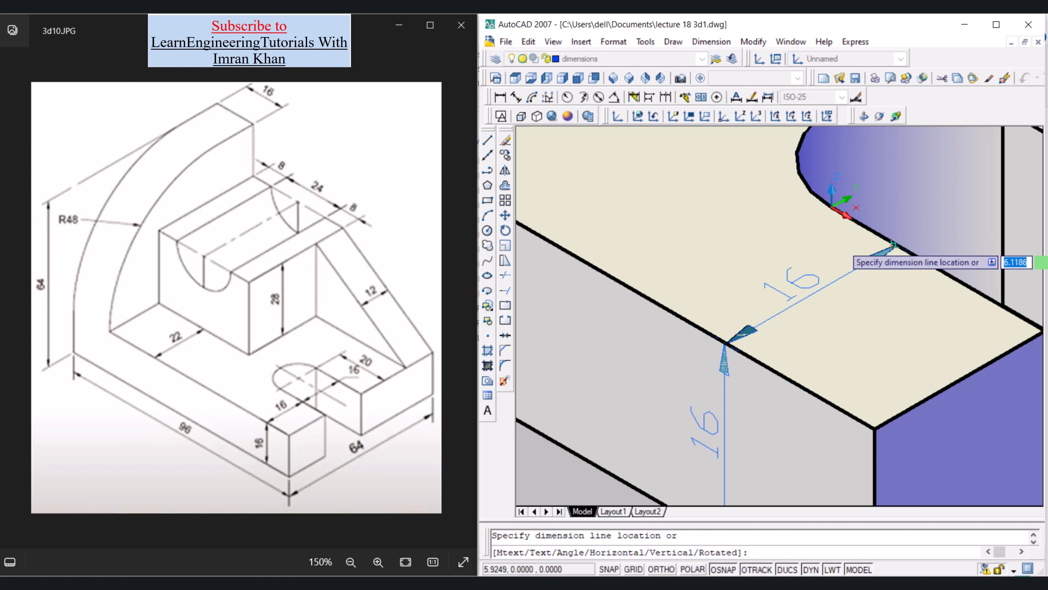
click(899, 245)
- Dimension the slot's width between its two parallel edges, in line with the neighbouring edge-to-slot dimension
key(Return)
scroll(935, 244, down, 1)
key(Escape)
key(Return)
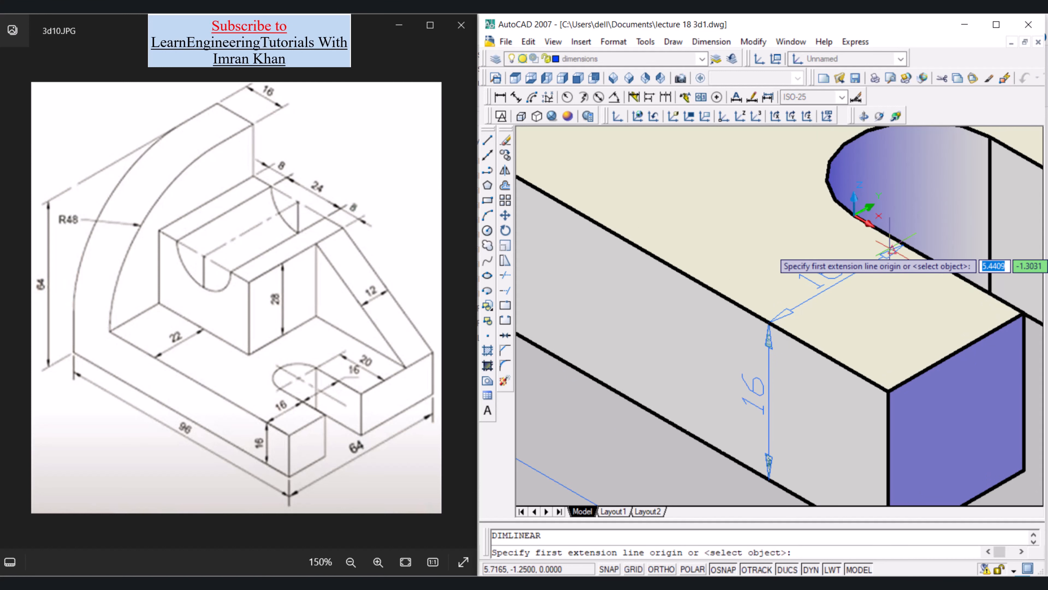
click(905, 243)
scroll(905, 244, down, 1)
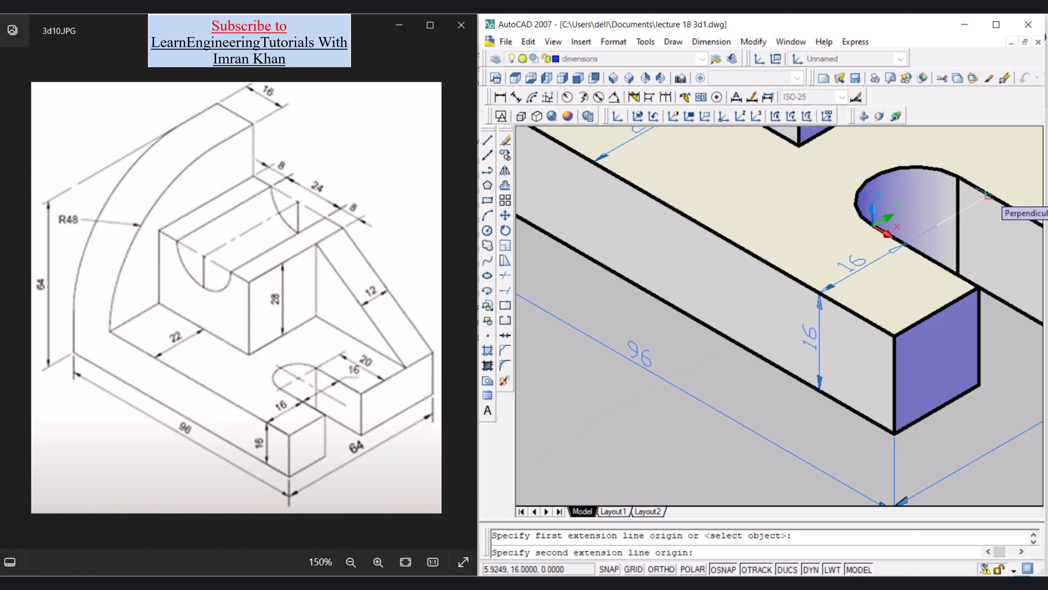
click(988, 195)
click(990, 195)
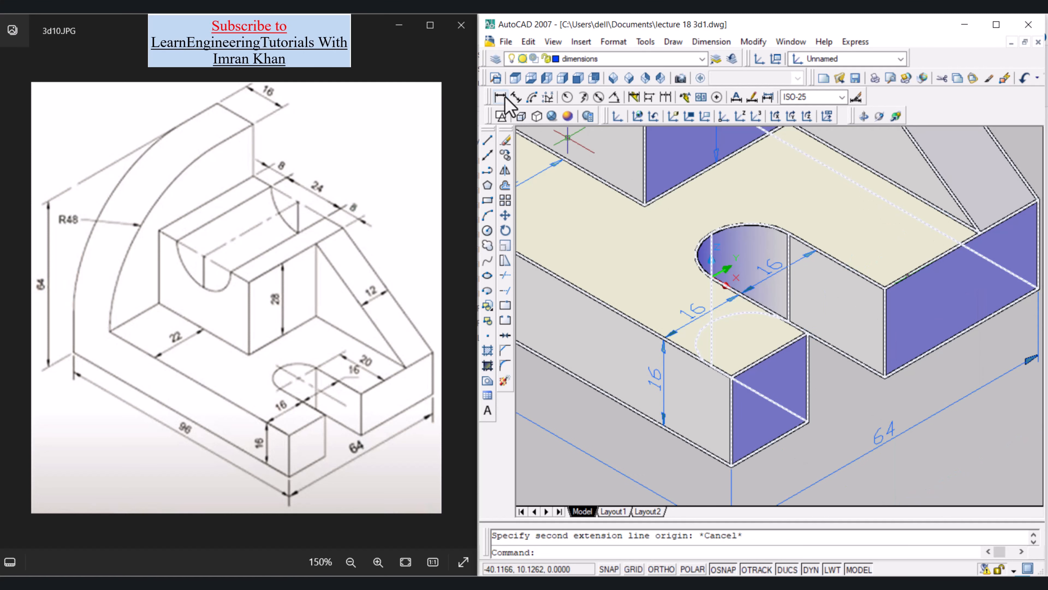
- Dimension the slot's straight far edge from the arc's endpoint to the base's end face, offset onto the top face
click(502, 98)
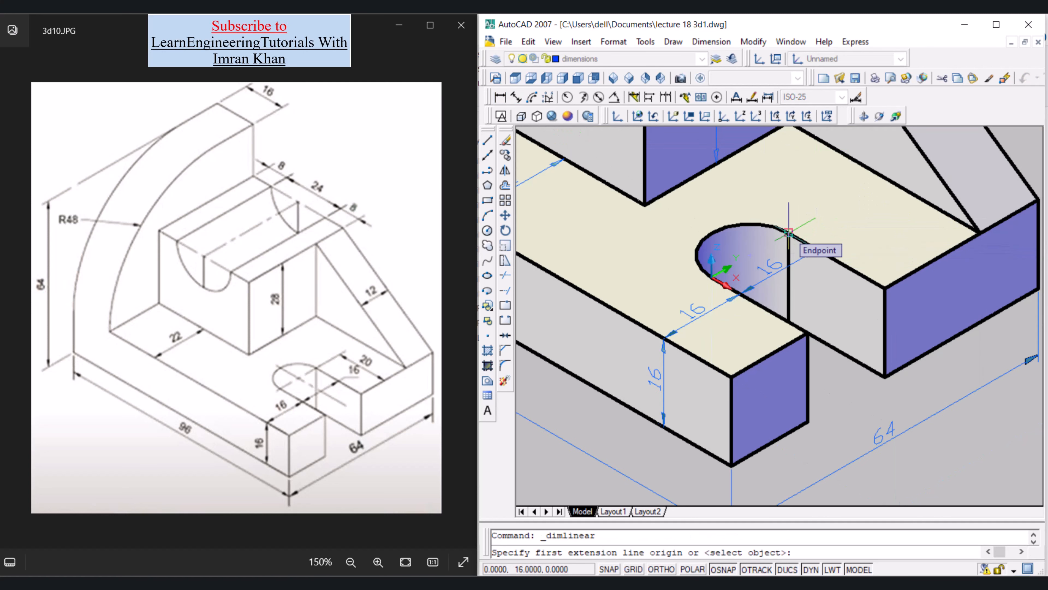
click(725, 281)
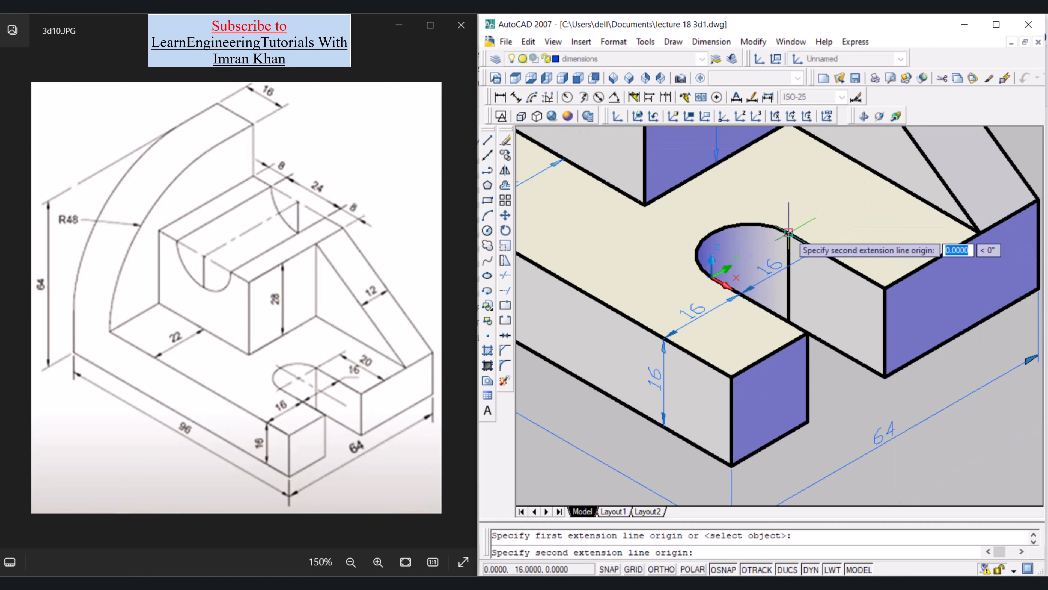
click(886, 286)
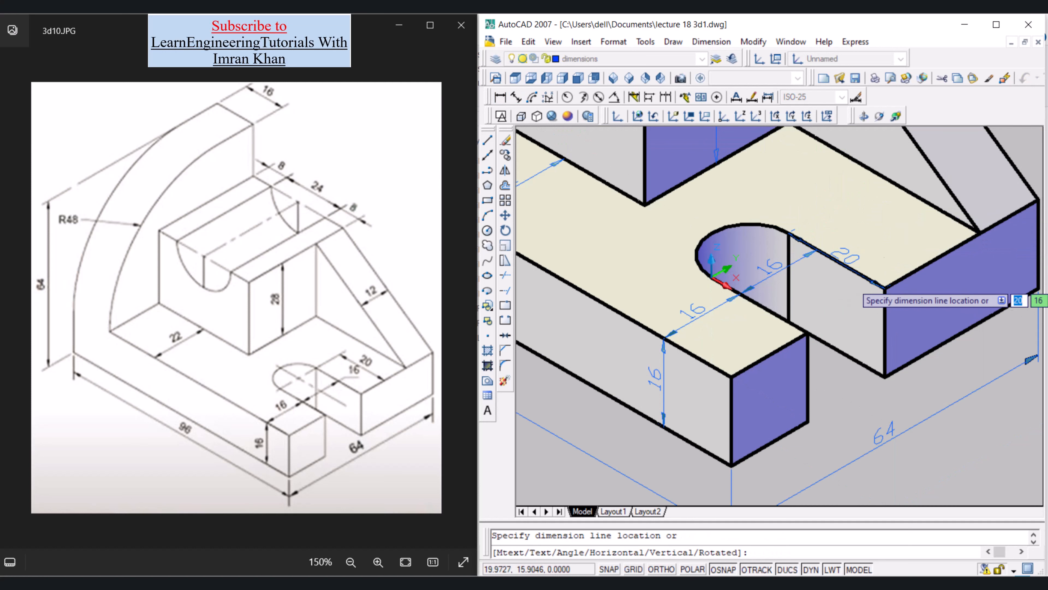
click(922, 263)
key(Return)
key(Escape)
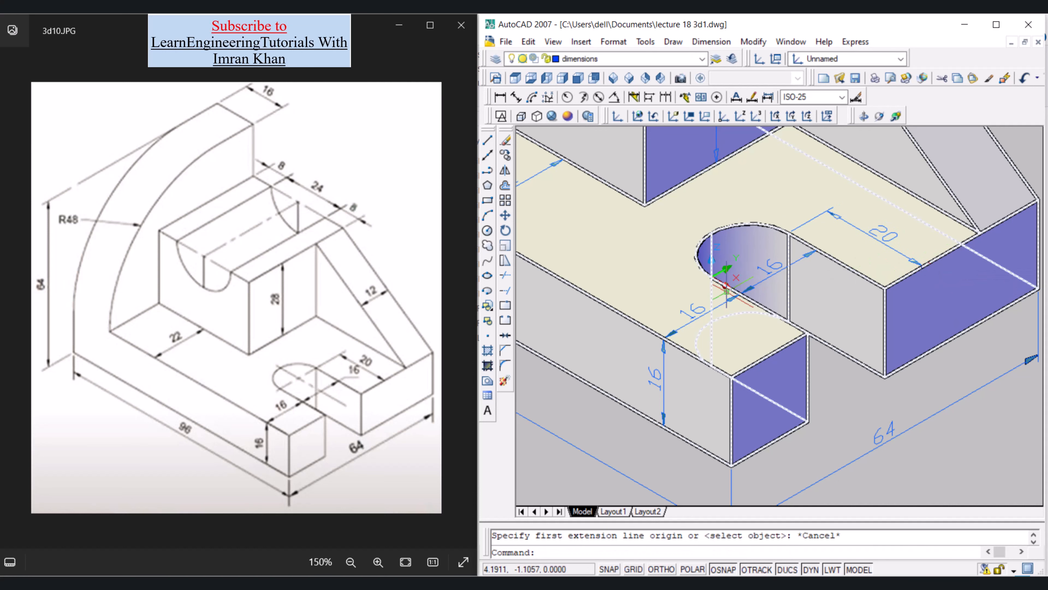
- Align the UCS to the grooved block's top face beside the curved wall and start a linear dimension
scroll(726, 291, up, 5)
click(673, 116)
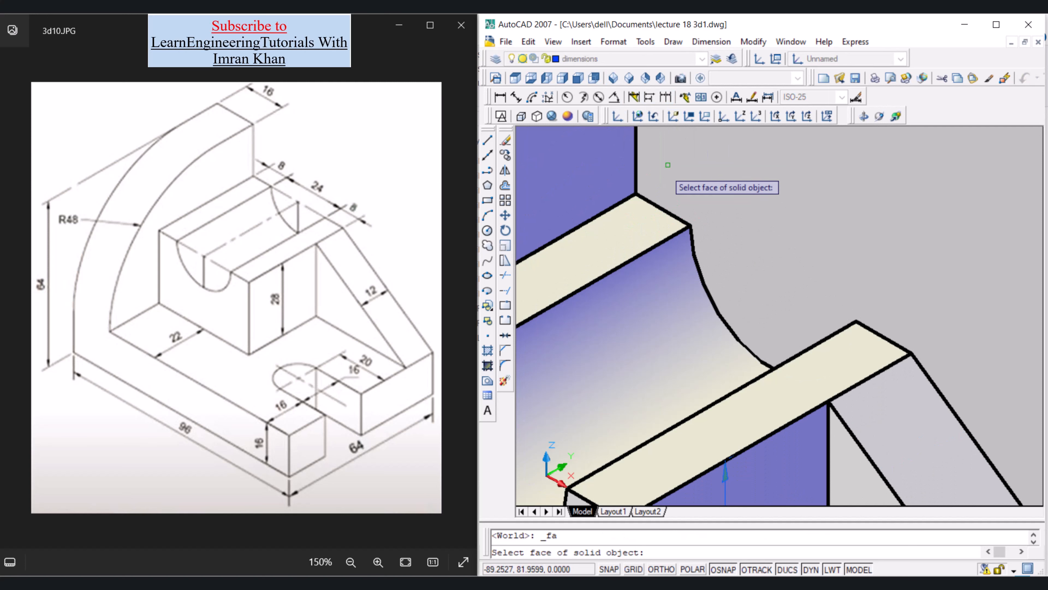
click(638, 234)
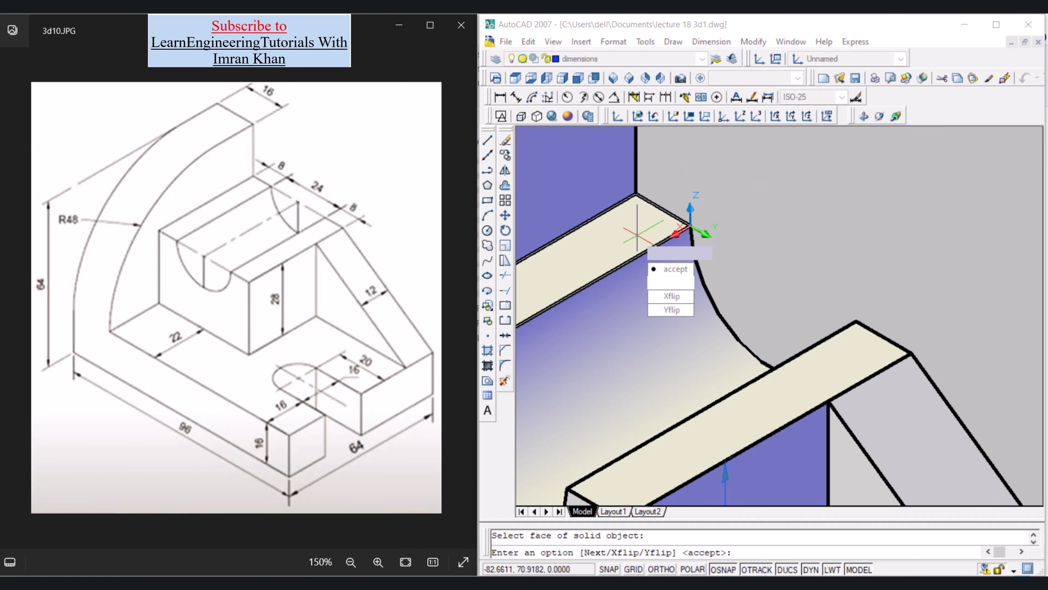
click(671, 269)
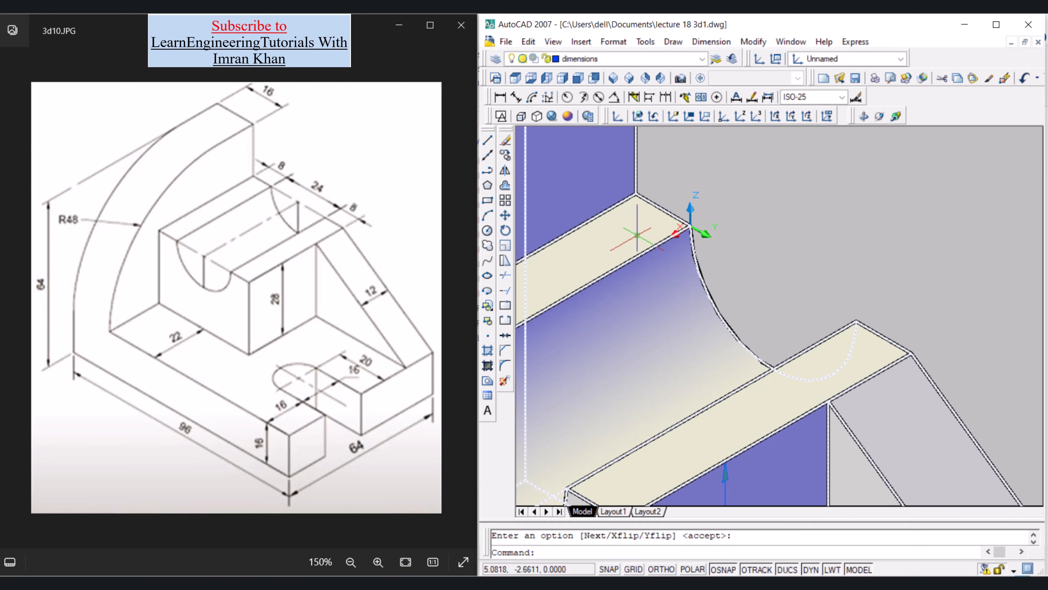
click(499, 100)
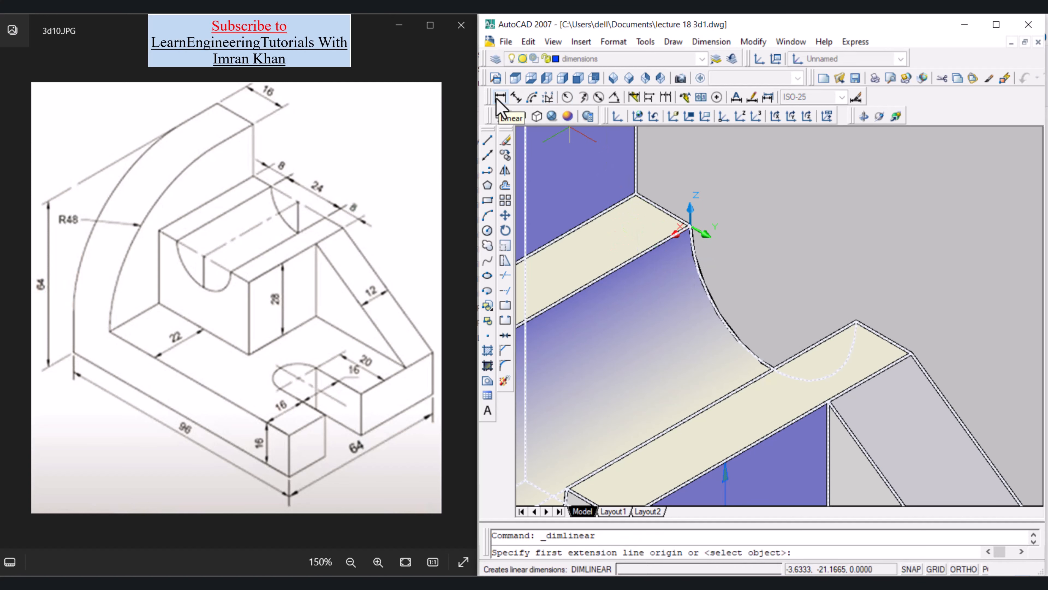
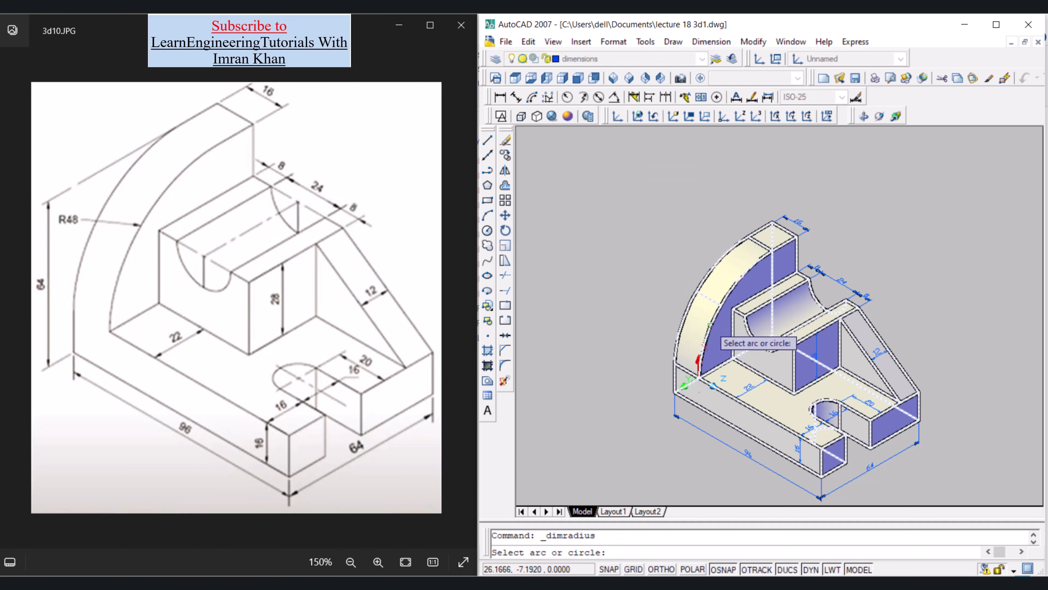
- Try to dimension the radius of the curved wall's inner arc, placing the text outside the wall
click(711, 325)
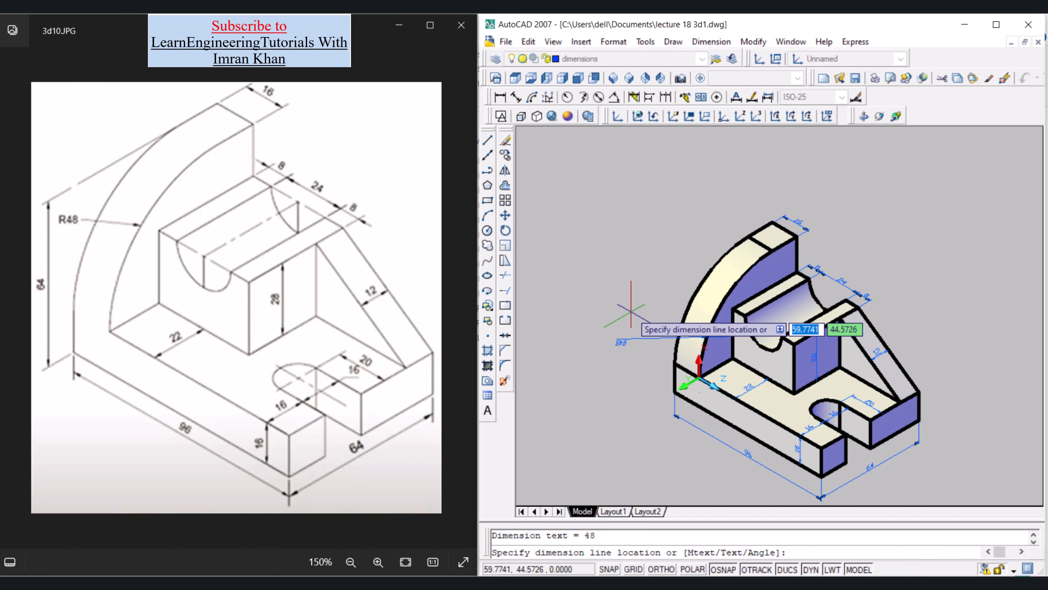
scroll(631, 309, up, 6)
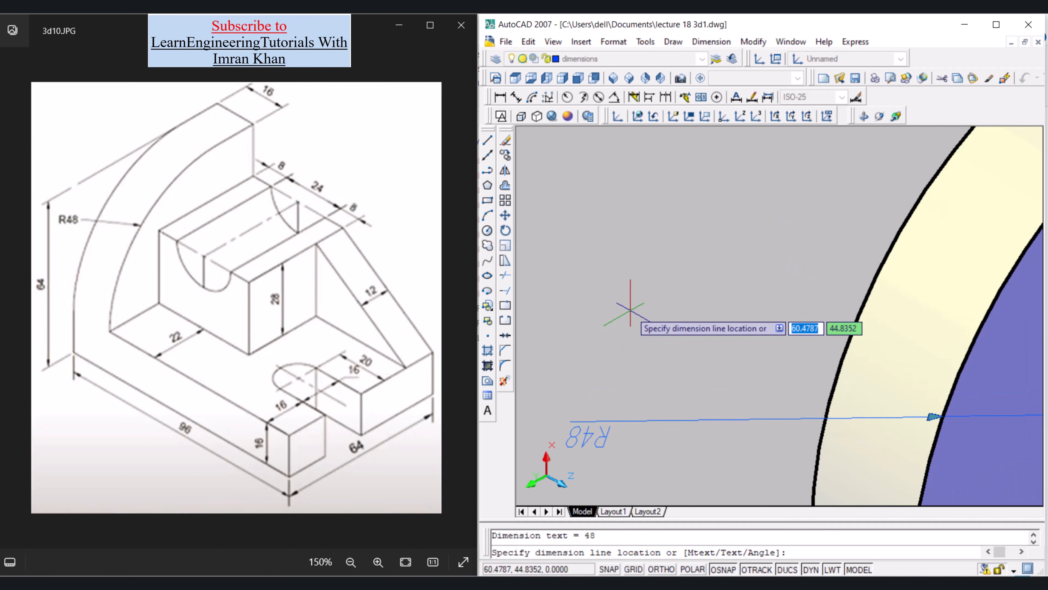
click(630, 310)
scroll(631, 310, down, 6)
scroll(679, 374, up, 8)
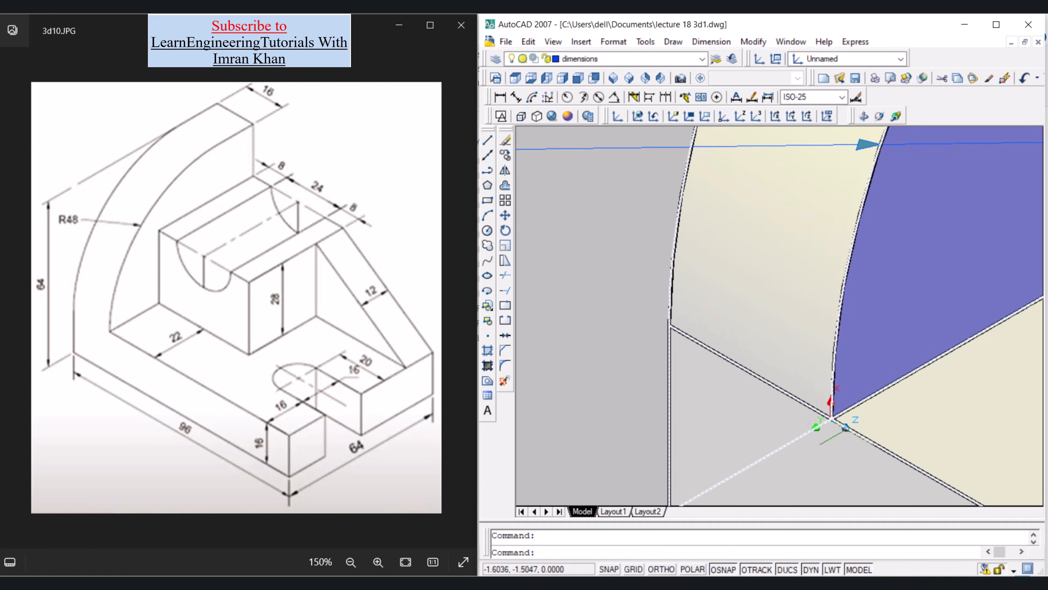
- Rotate the UCS by -90 degrees about its Z axis
scroll(822, 417, down, 5)
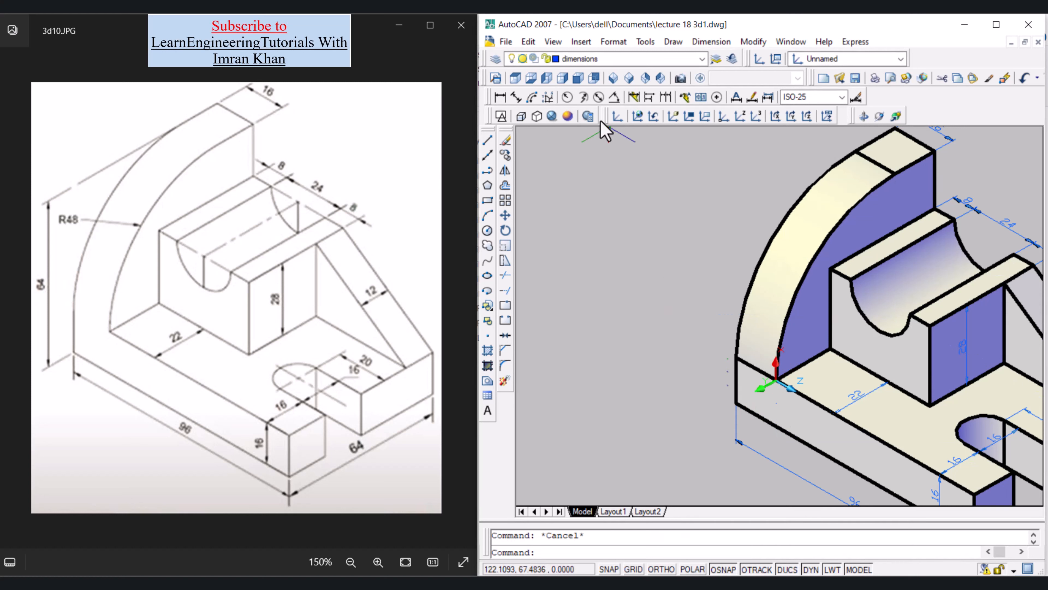
click(618, 116)
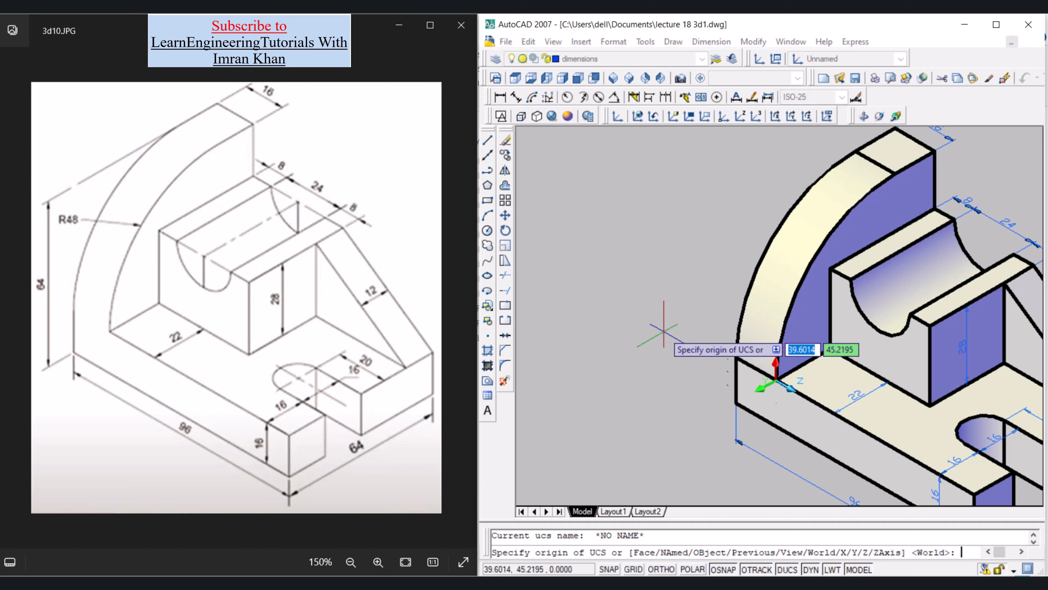
text(z)
key(Return)
text(-90)
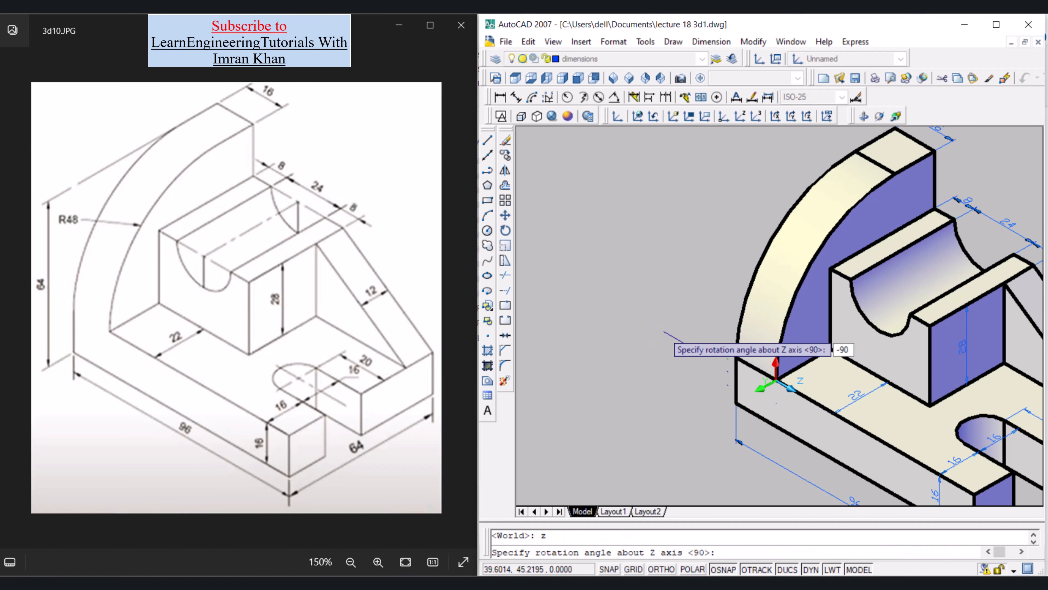
key(Return)
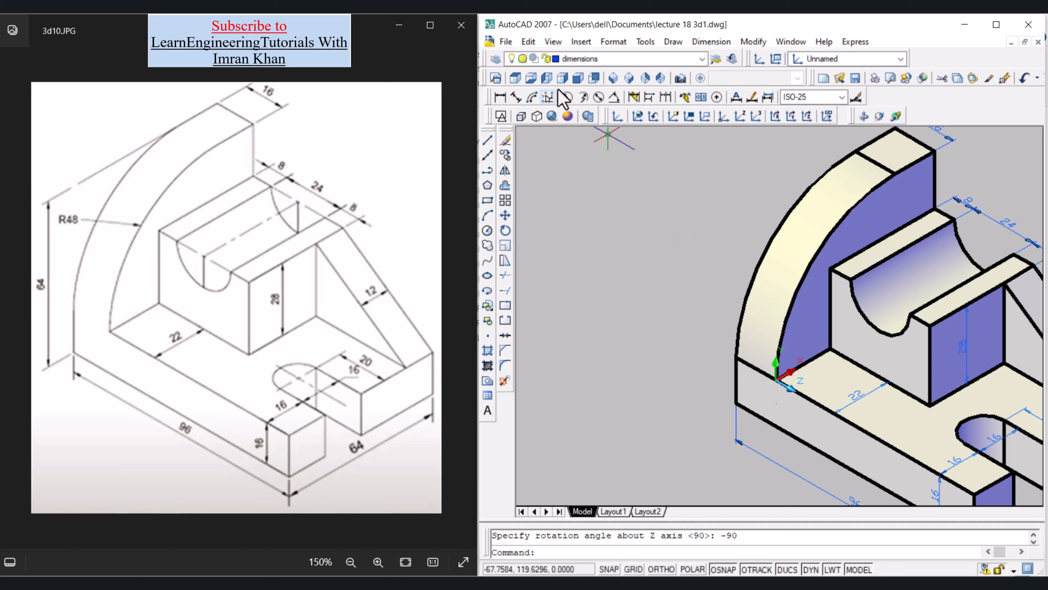
- Dimension the radius of the curved wall's inner arc, placing the text just outside the wall's outer curve
click(568, 98)
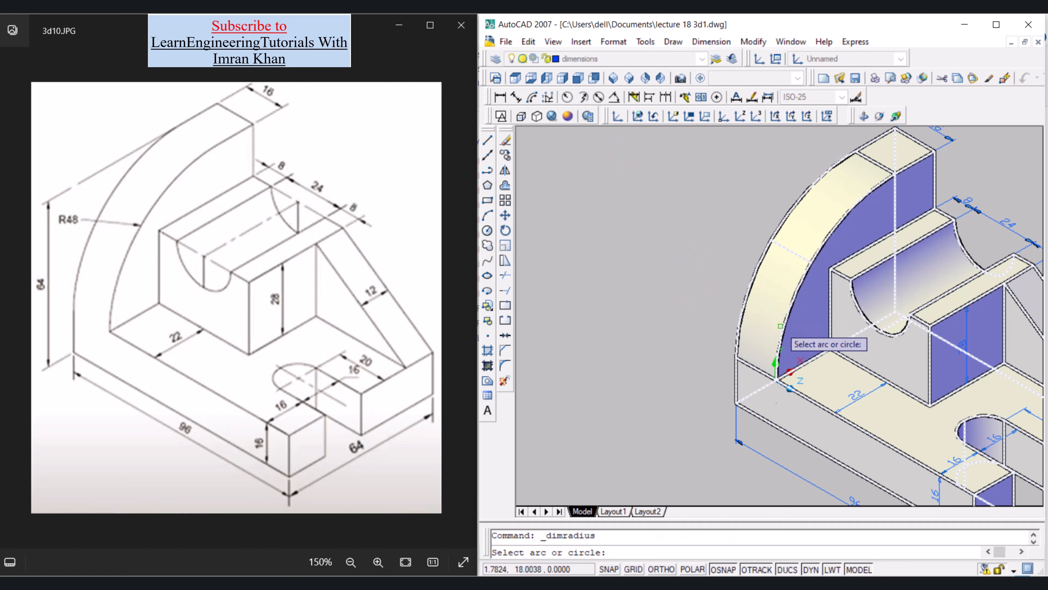
click(782, 323)
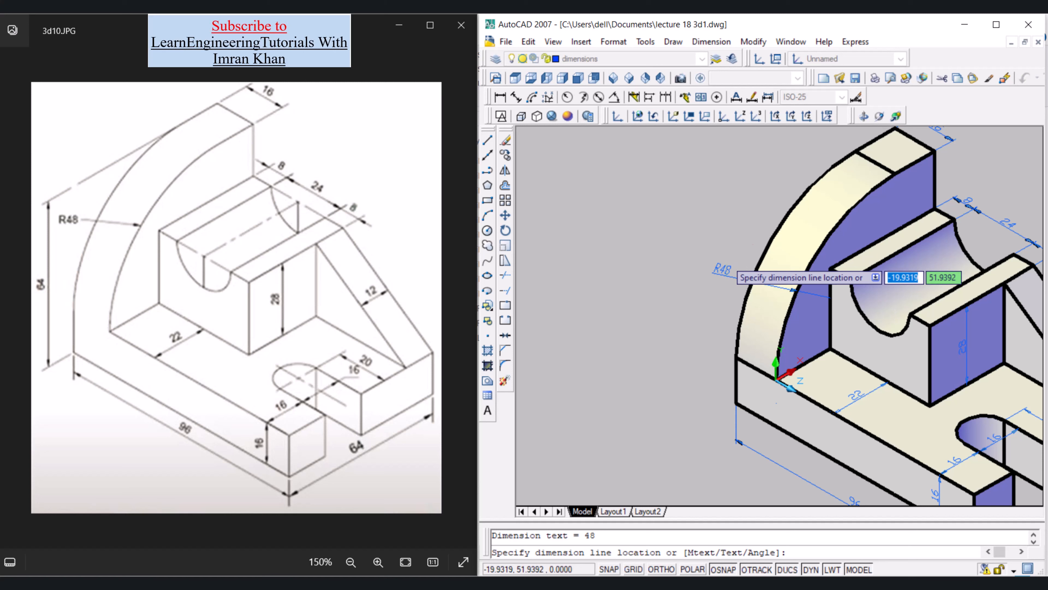
click(726, 260)
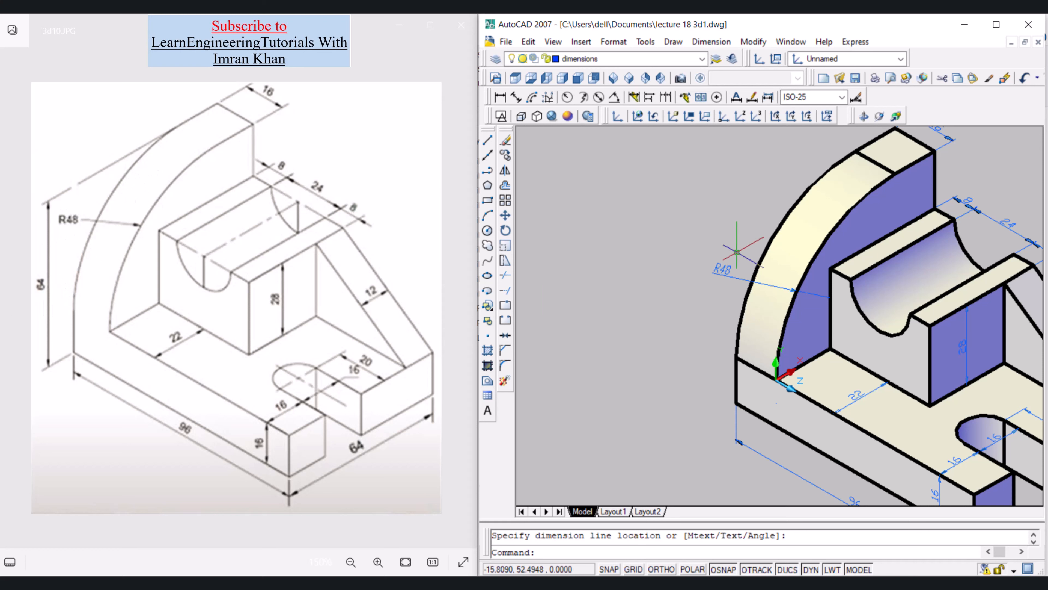
- Try to dimension the bracket's overall height from the base's bottom corner below the curved wall, with Ortho on
ctrl+shift+middle_drag(734, 248, 849, 351)
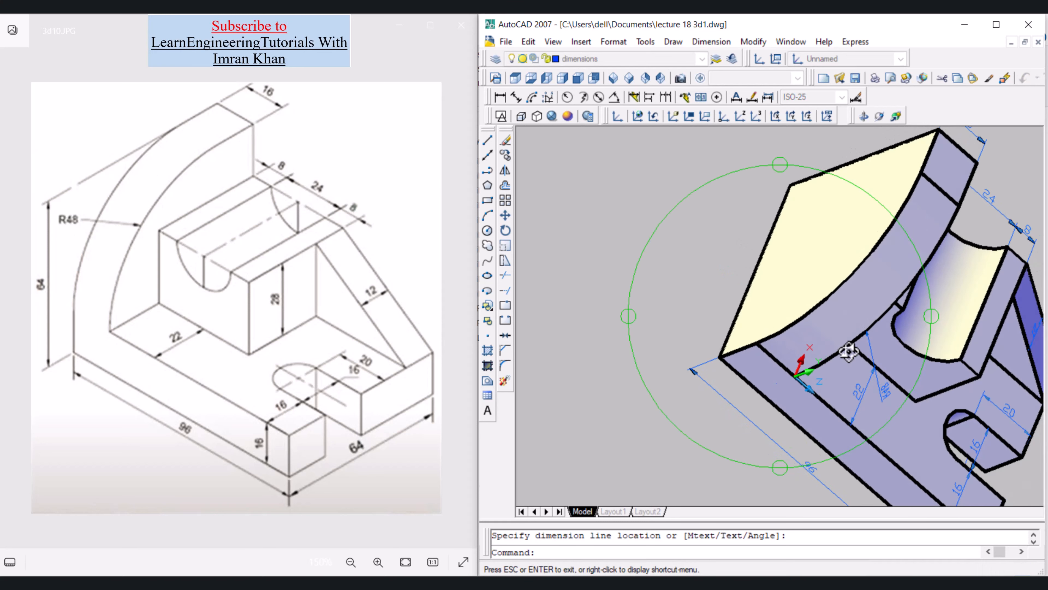
drag(849, 352, 709, 267)
scroll(777, 453, up, 4)
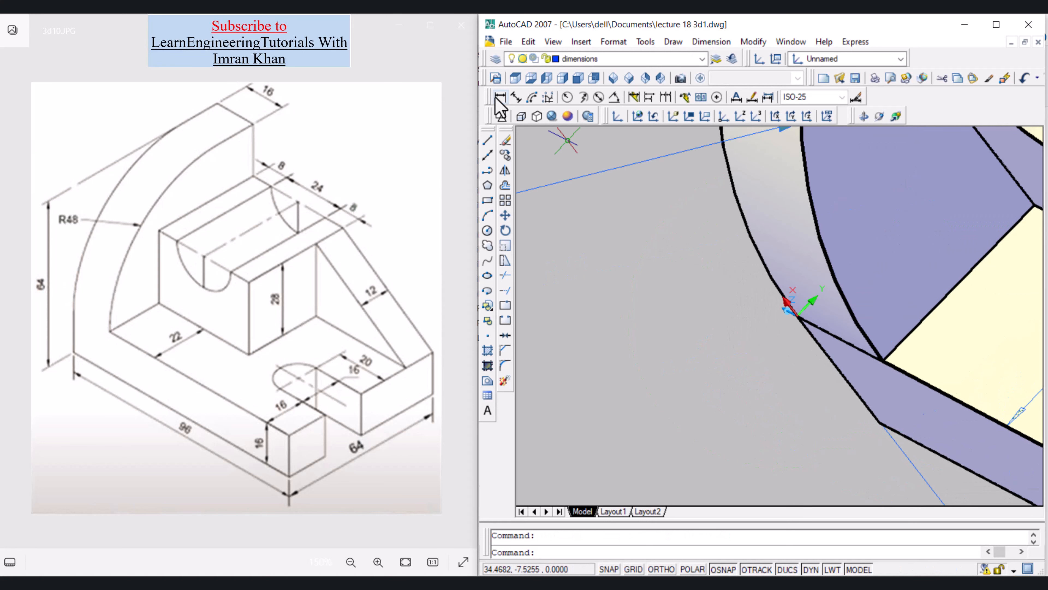
click(499, 97)
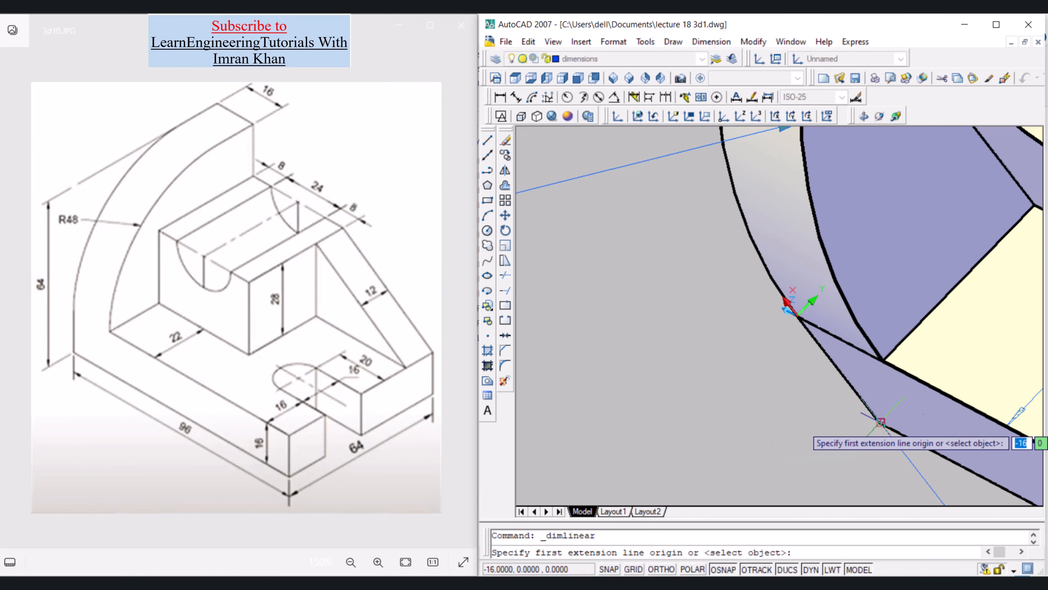
click(904, 426)
scroll(883, 426, down, 5)
key(F8)
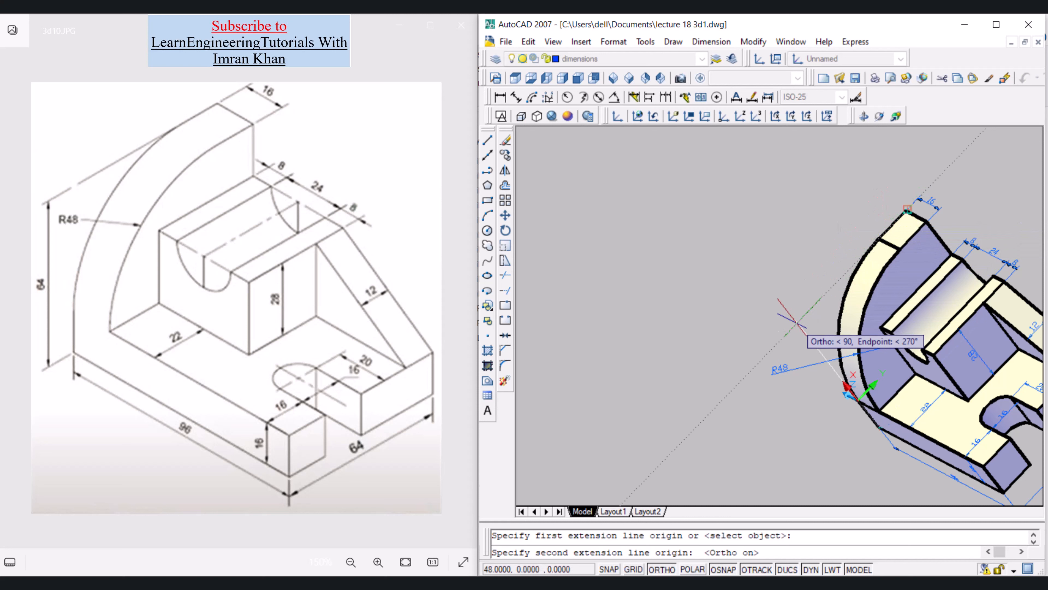
click(798, 323)
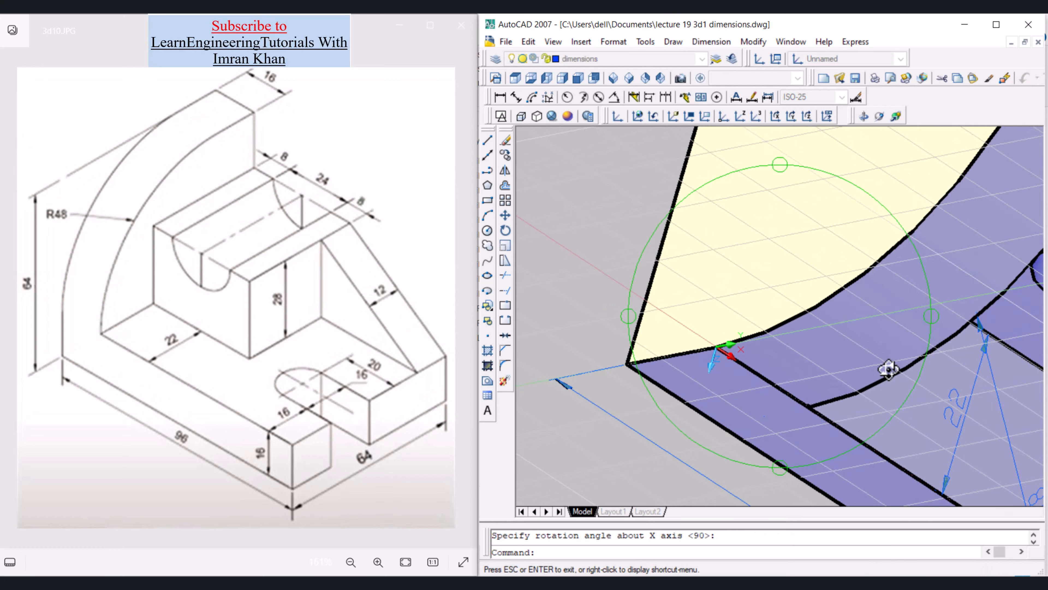
- Align the UCS to the flat back face of the curved wall
drag(889, 367, 909, 385)
key(Escape)
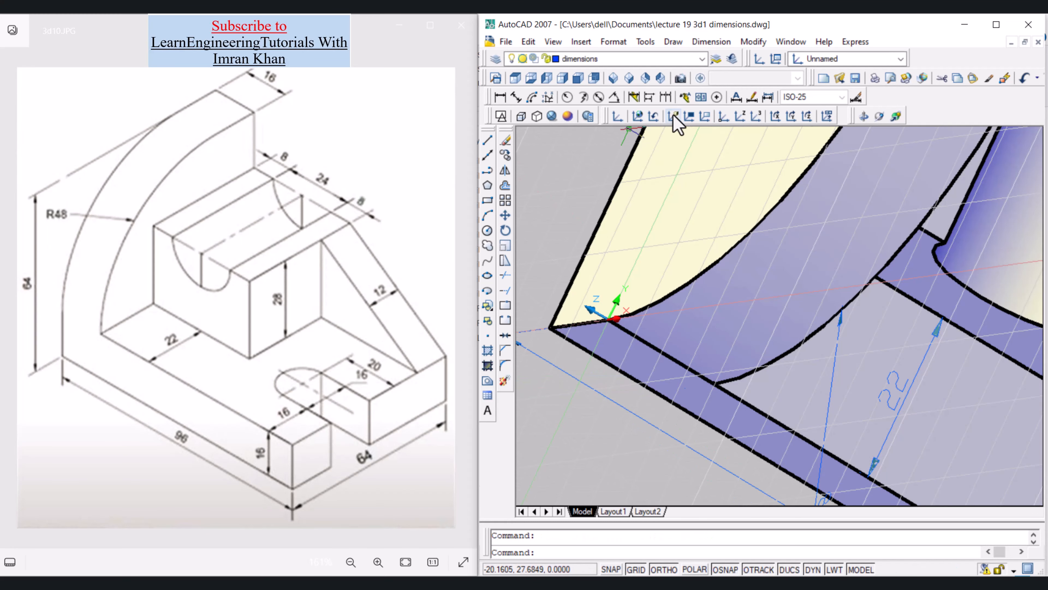
click(674, 116)
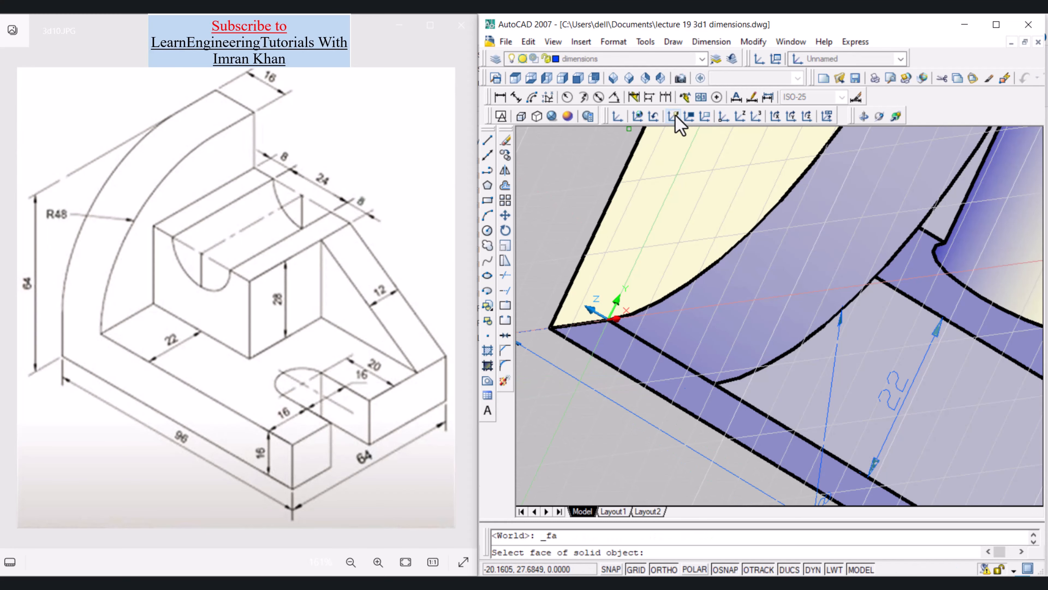
click(677, 214)
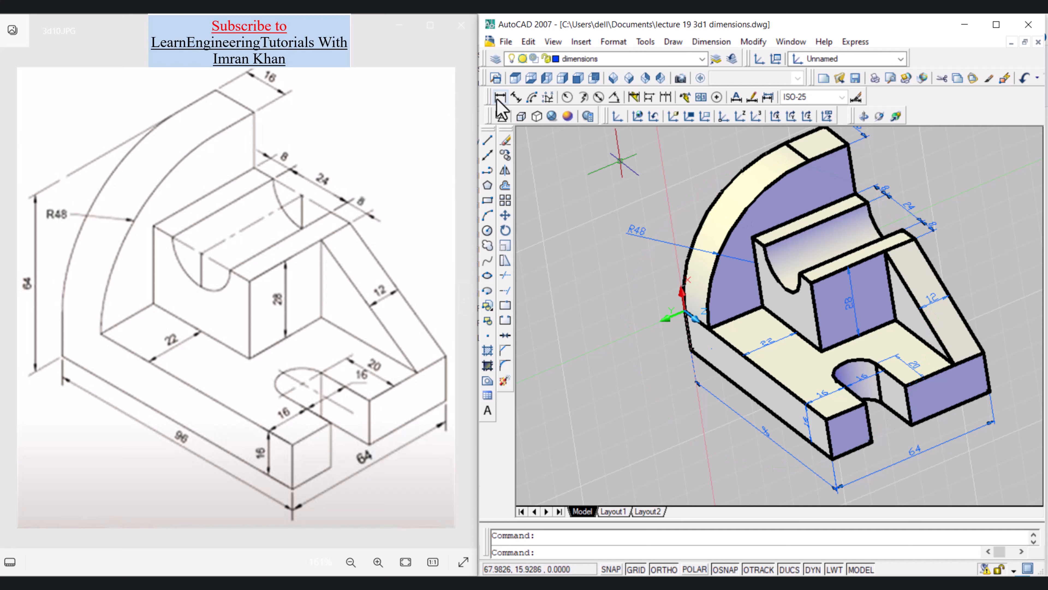
- Add a linear dimension for the bracket's overall height, from the base's bottom corner to the curved wall's top, placed outside the curved wall
click(501, 97)
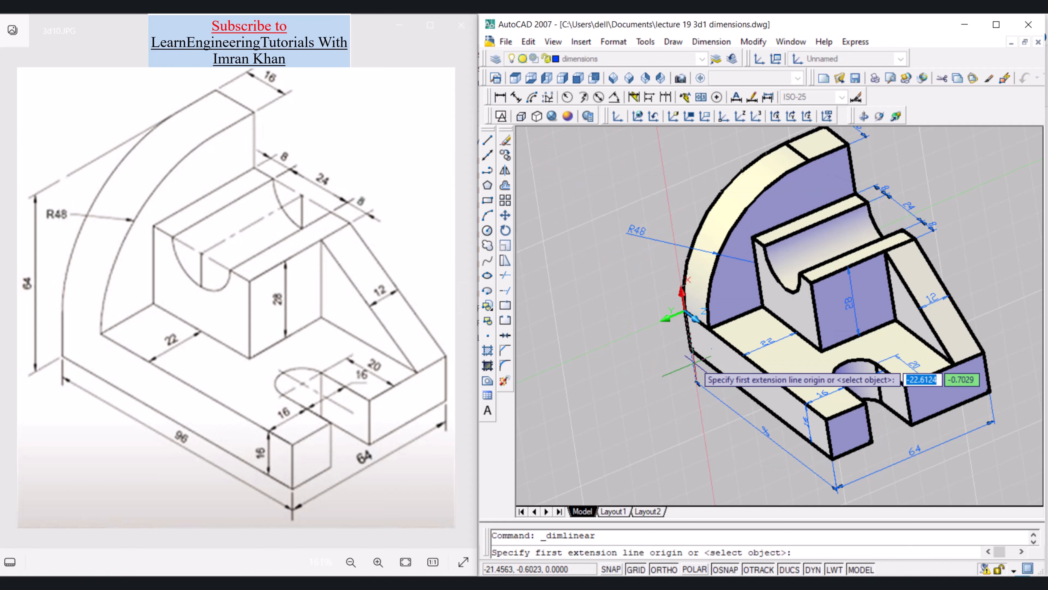
scroll(691, 350, up, 8)
click(663, 304)
scroll(661, 302, down, 8)
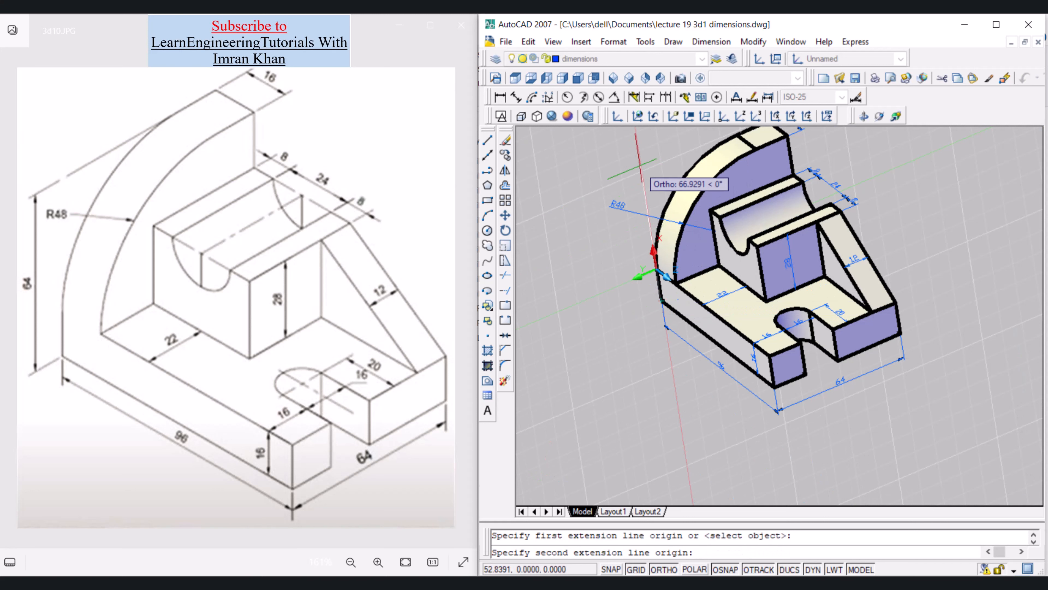
scroll(636, 153, down, 4)
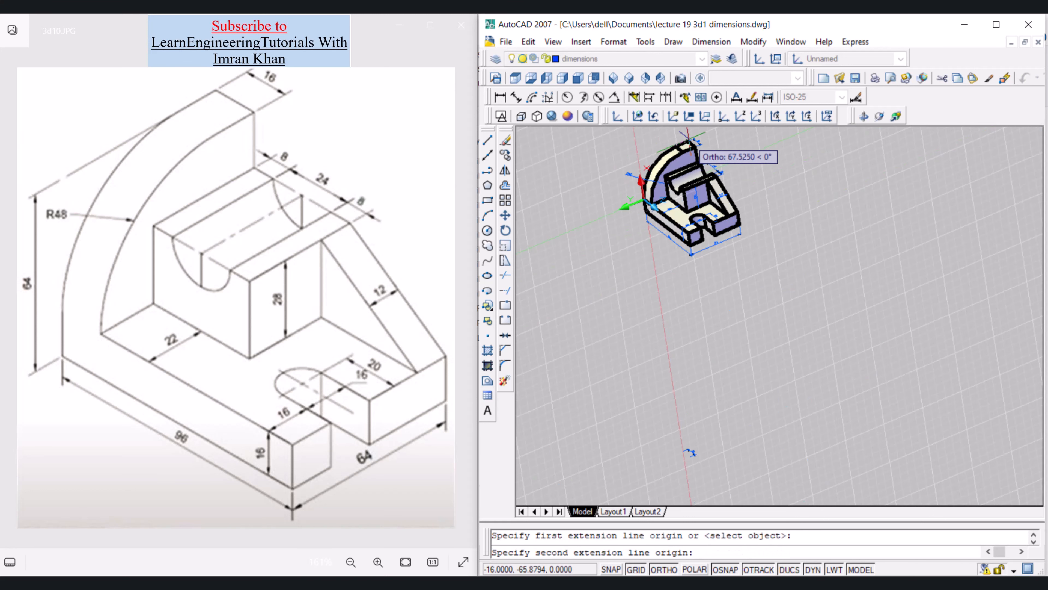
scroll(681, 152, up, 7)
scroll(680, 154, down, 5)
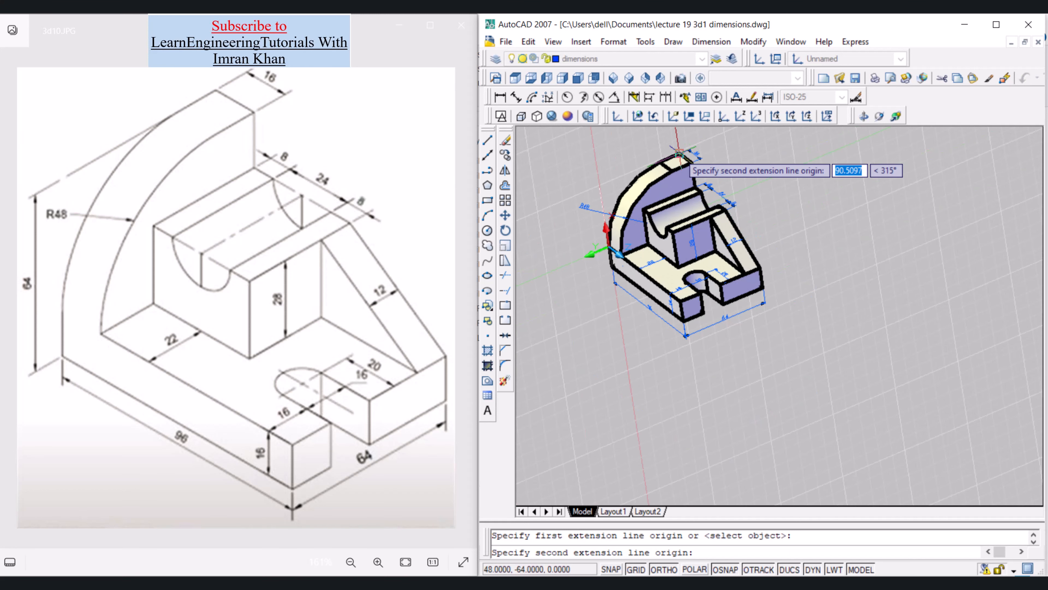
click(599, 187)
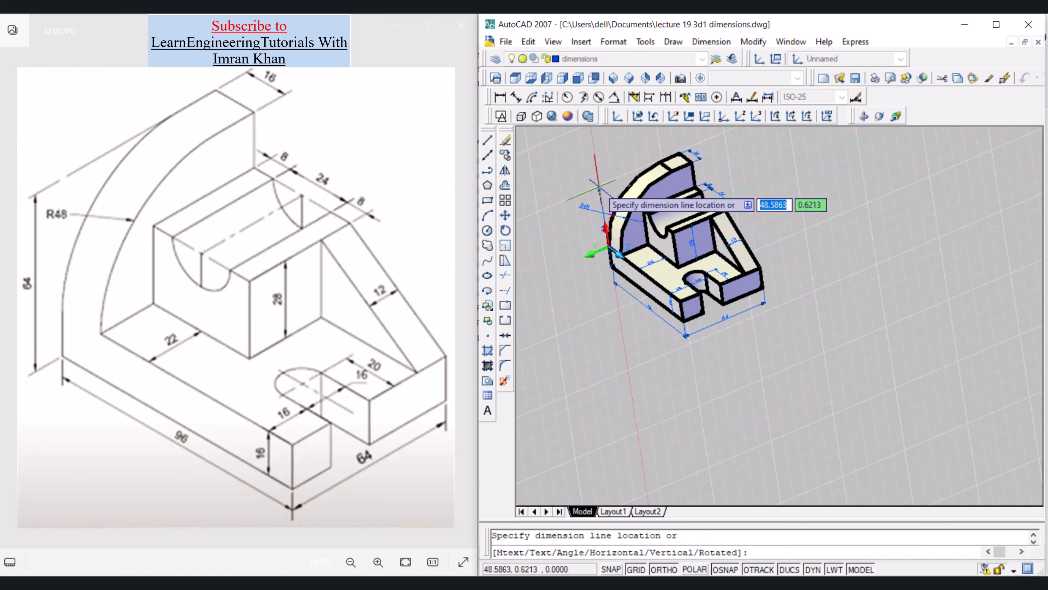
click(560, 201)
scroll(576, 254, up, 2)
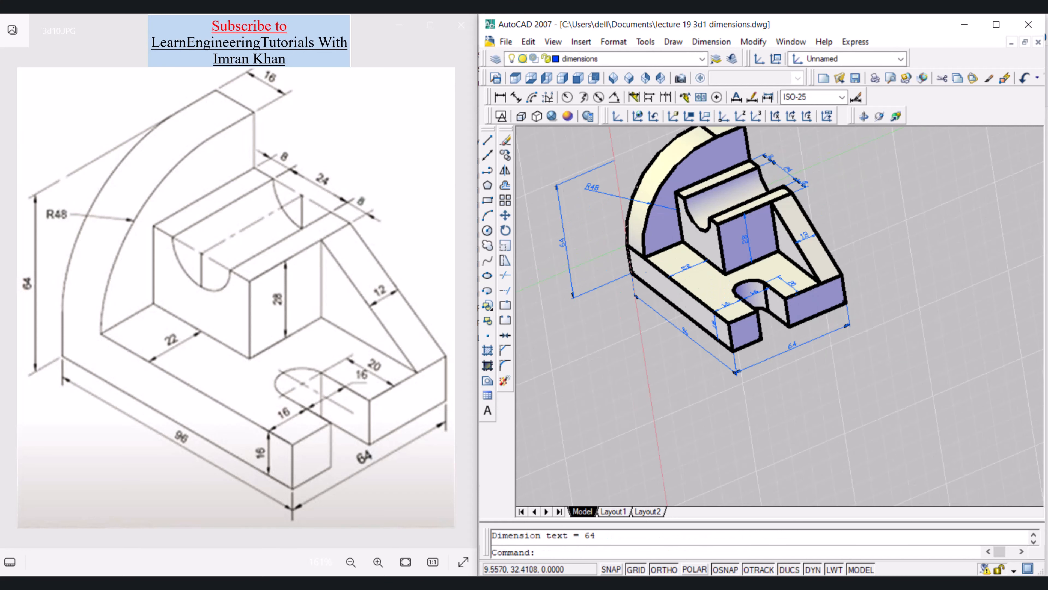
scroll(557, 232, up, 3)
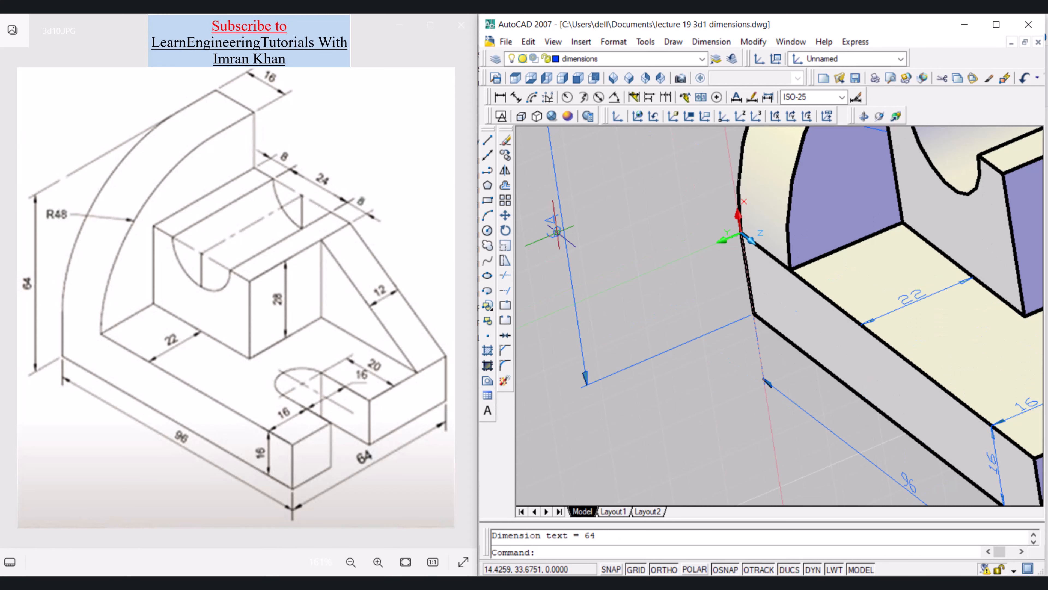
scroll(572, 242, down, 3)
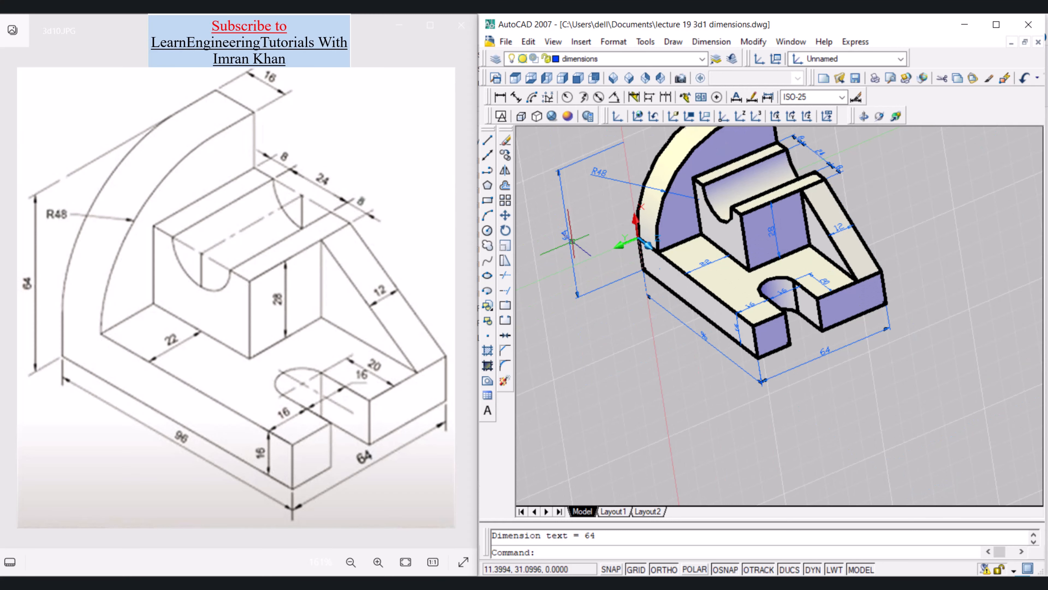
scroll(648, 337, down, 2)
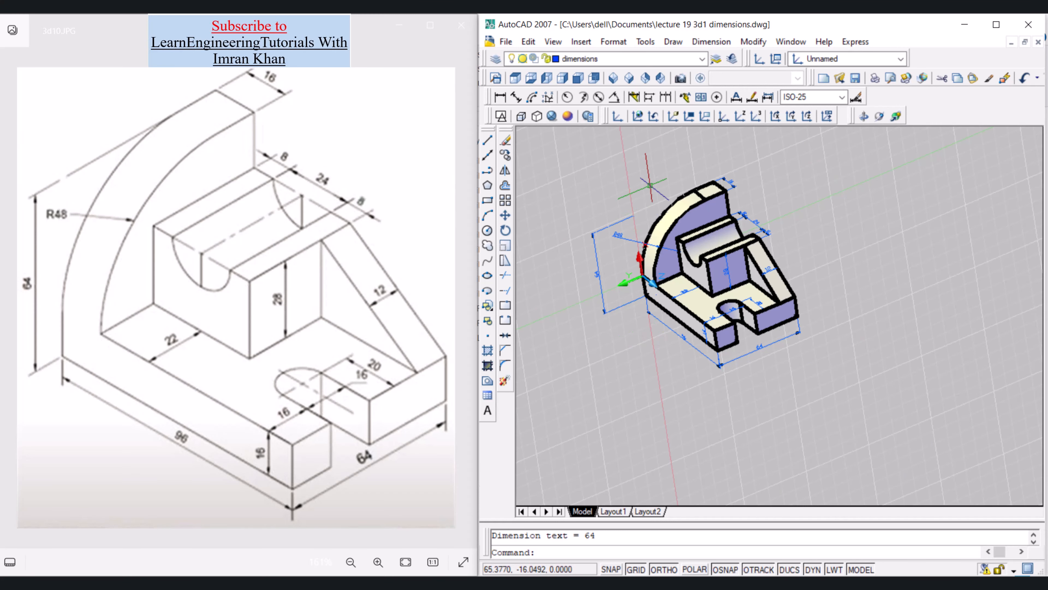
scroll(650, 185, up, 1)
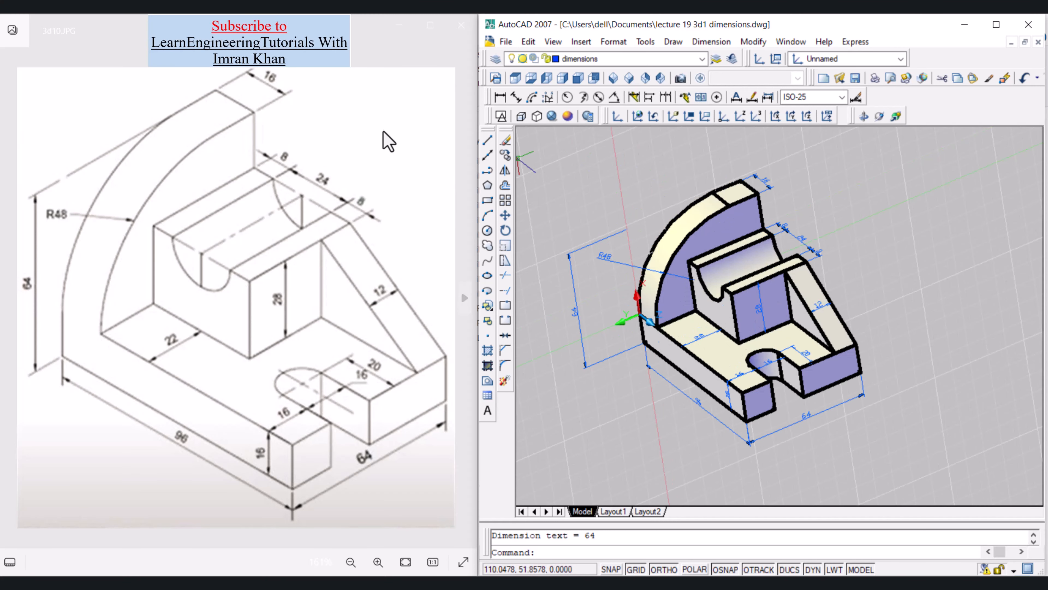
- Show the bracket in the southeast isometric view with the 3D Hidden visual style
click(522, 117)
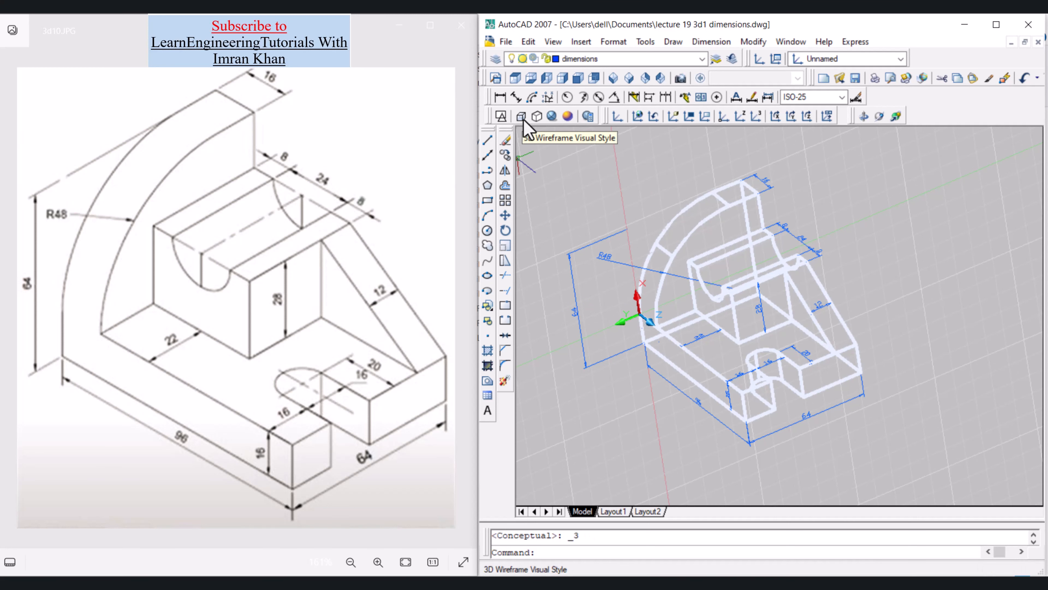
click(629, 78)
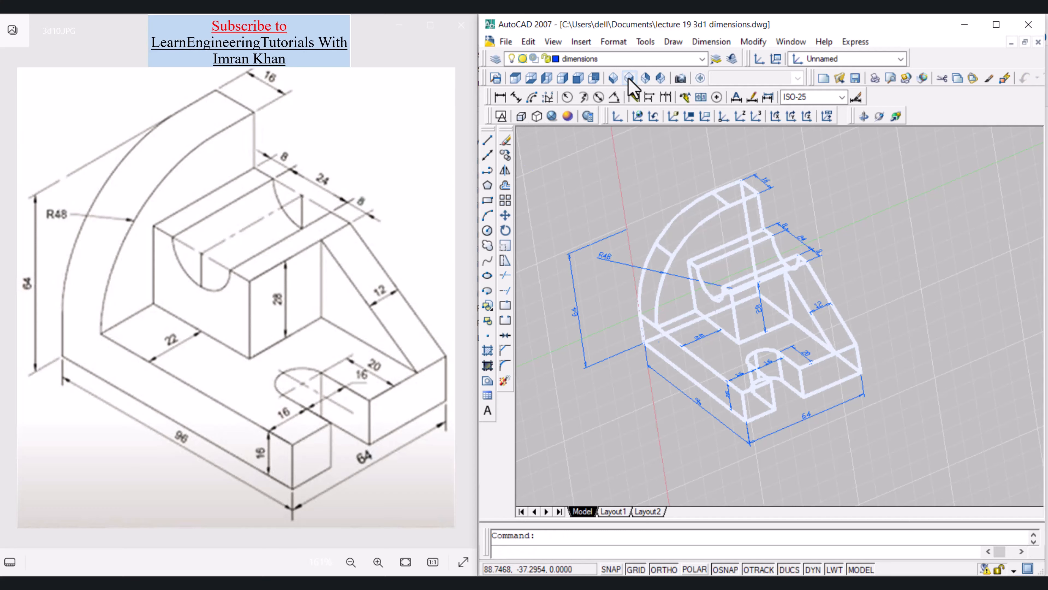
click(629, 78)
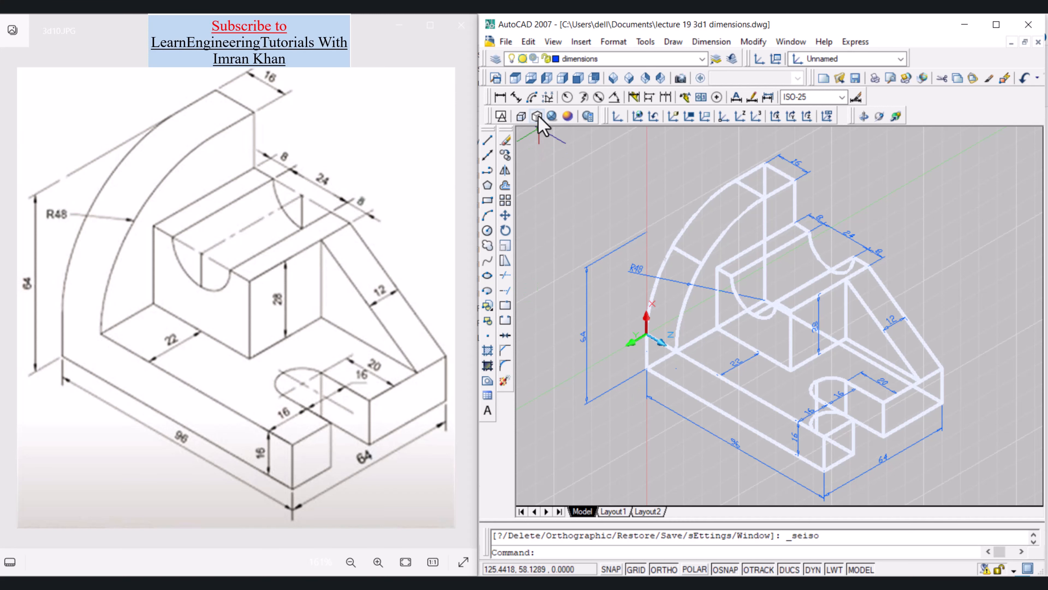
click(501, 116)
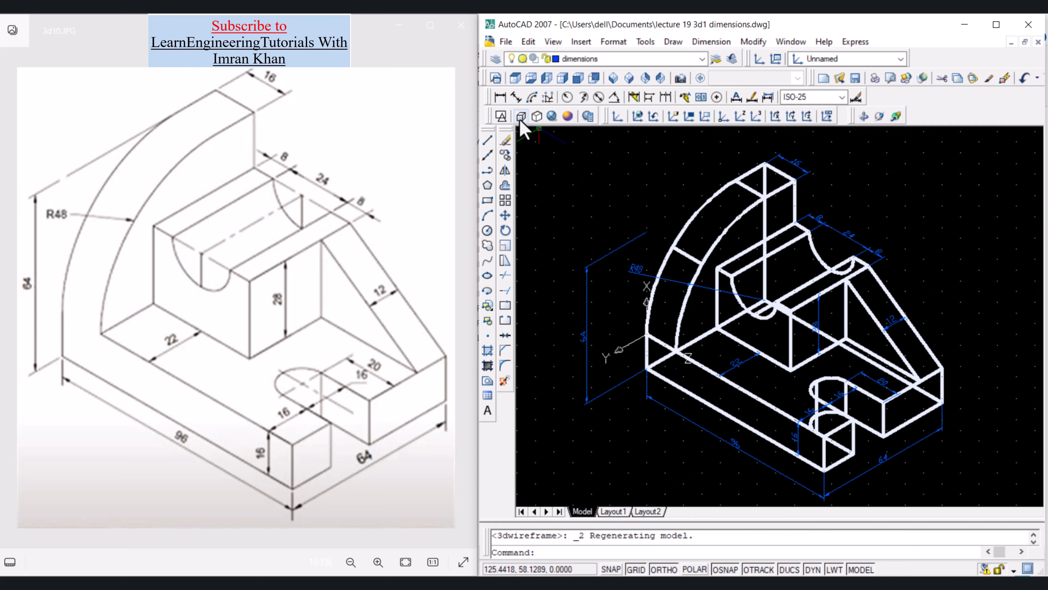
click(537, 117)
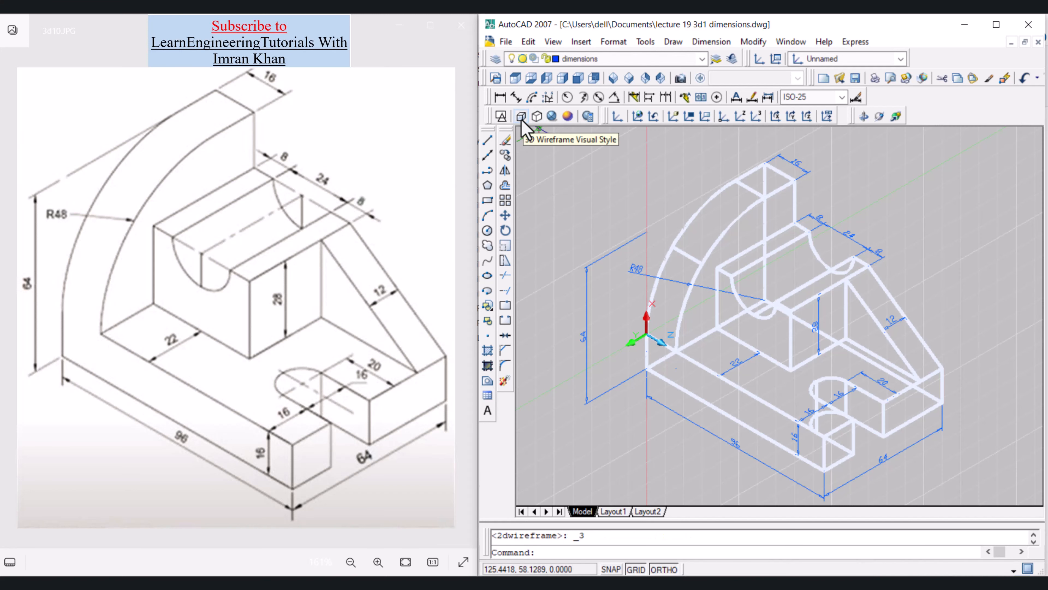
click(537, 117)
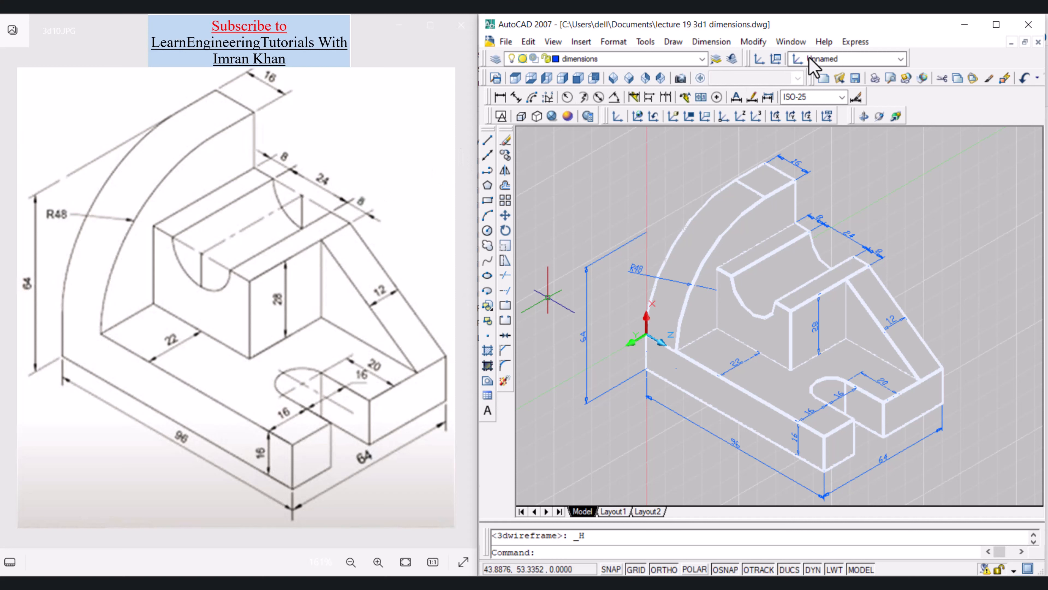
- Set the UCS to Front and draw connected lines from the groove's front arc bottom through both arc centers to the rear arc bottom
click(826, 59)
click(826, 133)
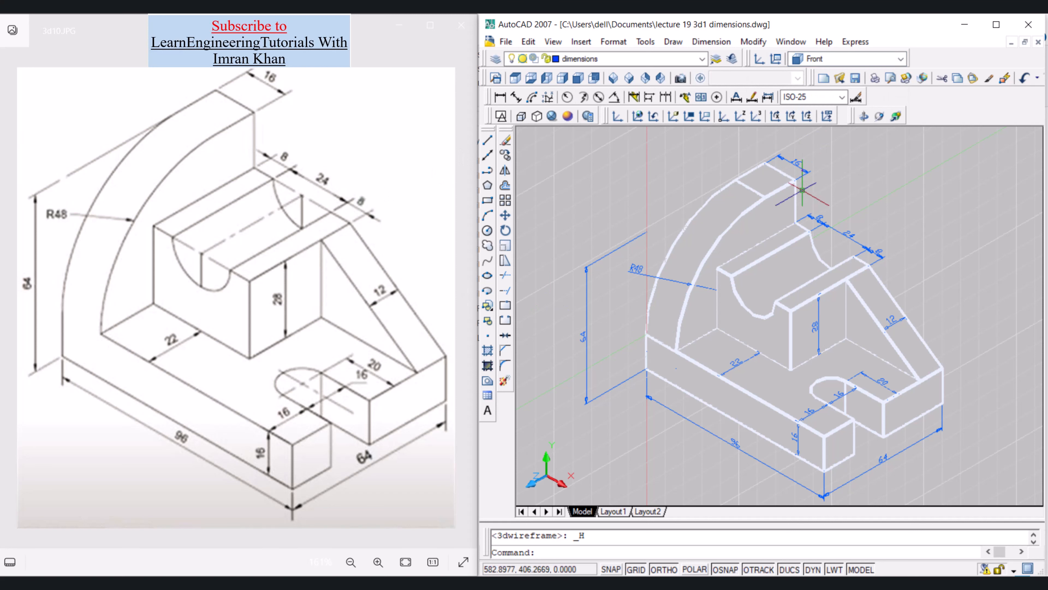
click(487, 140)
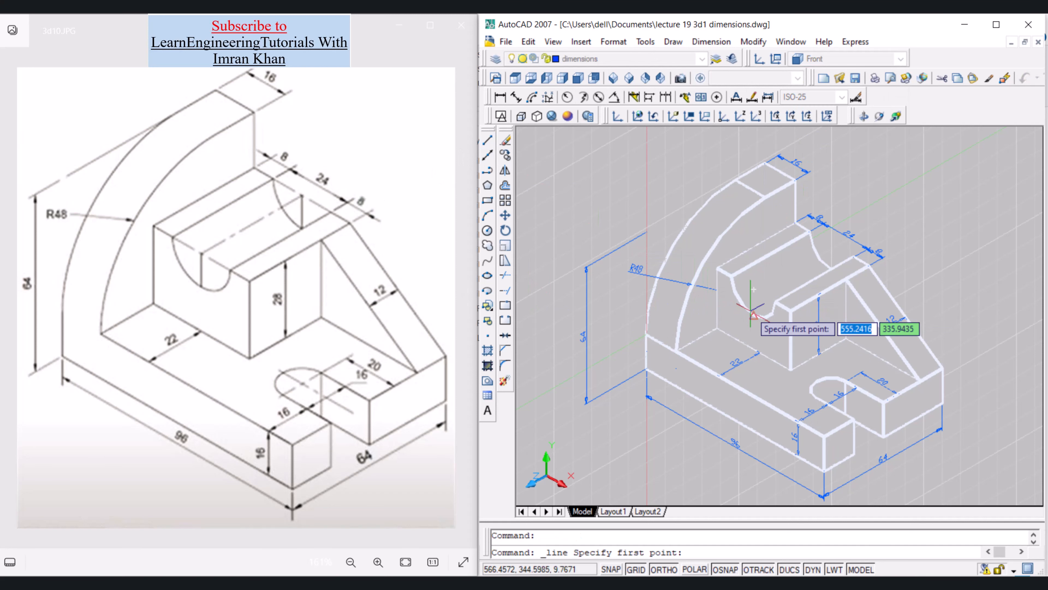
scroll(749, 316, up, 3)
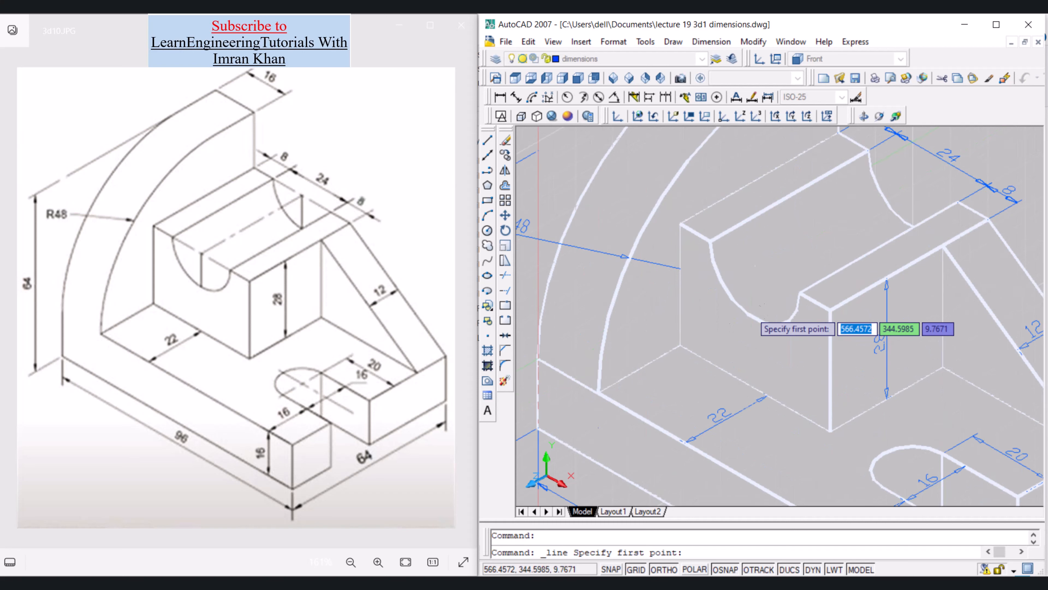
click(755, 319)
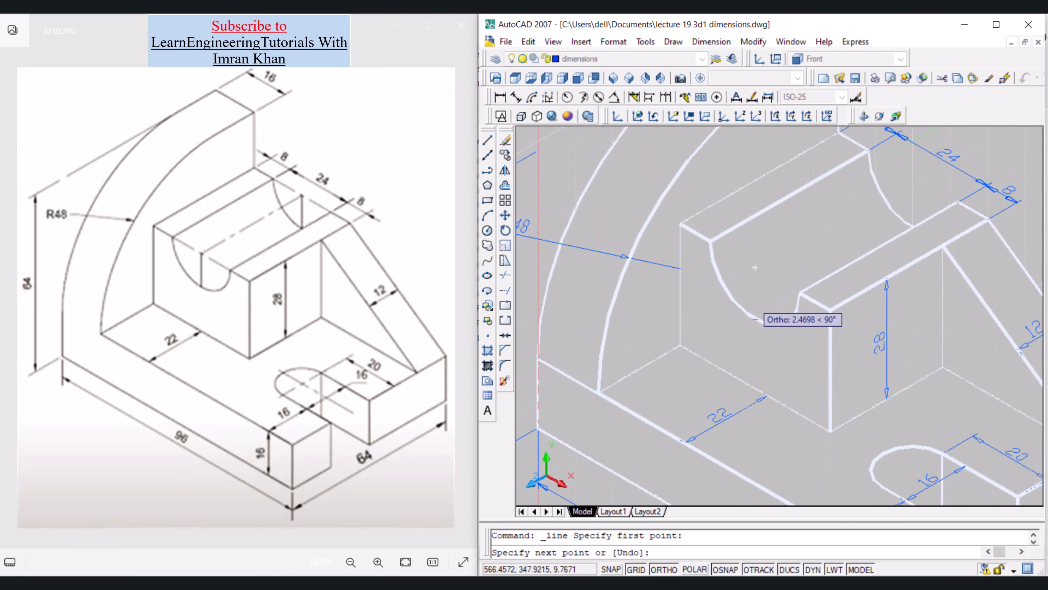
click(755, 268)
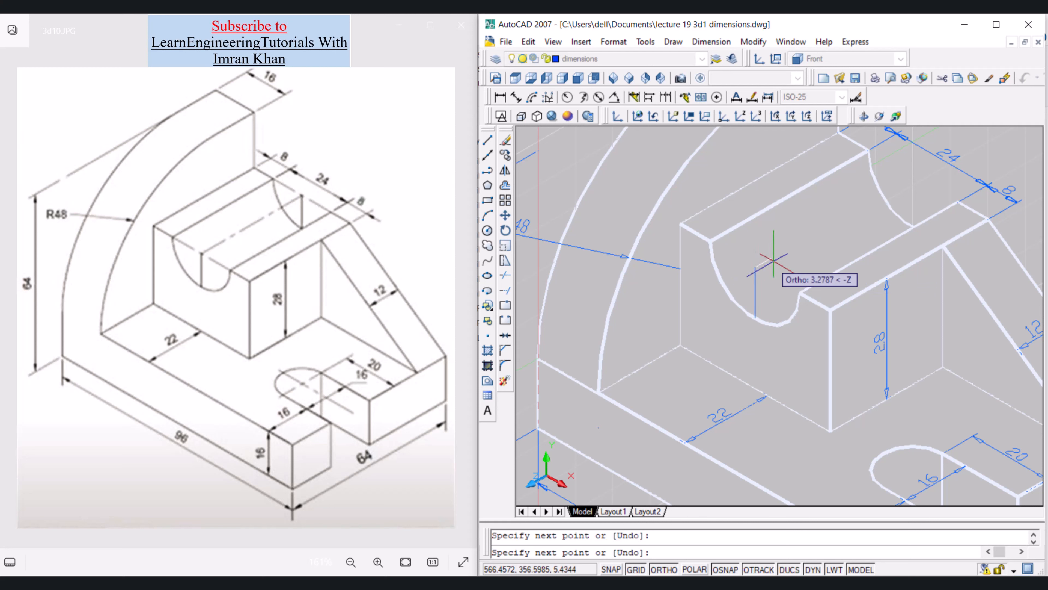
click(913, 176)
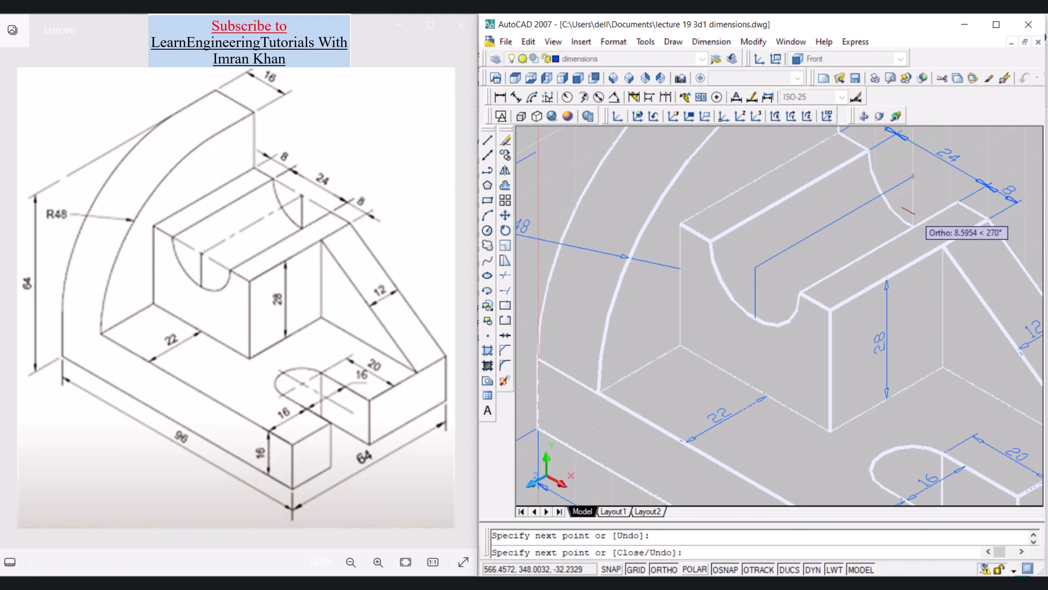
shift+middle_drag(915, 214, 831, 286)
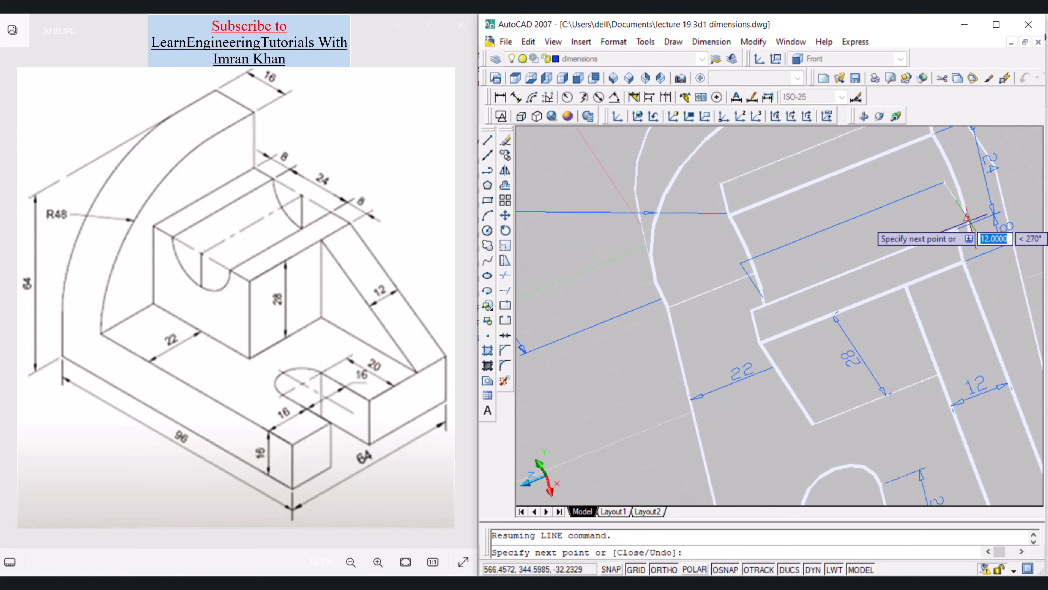
click(967, 216)
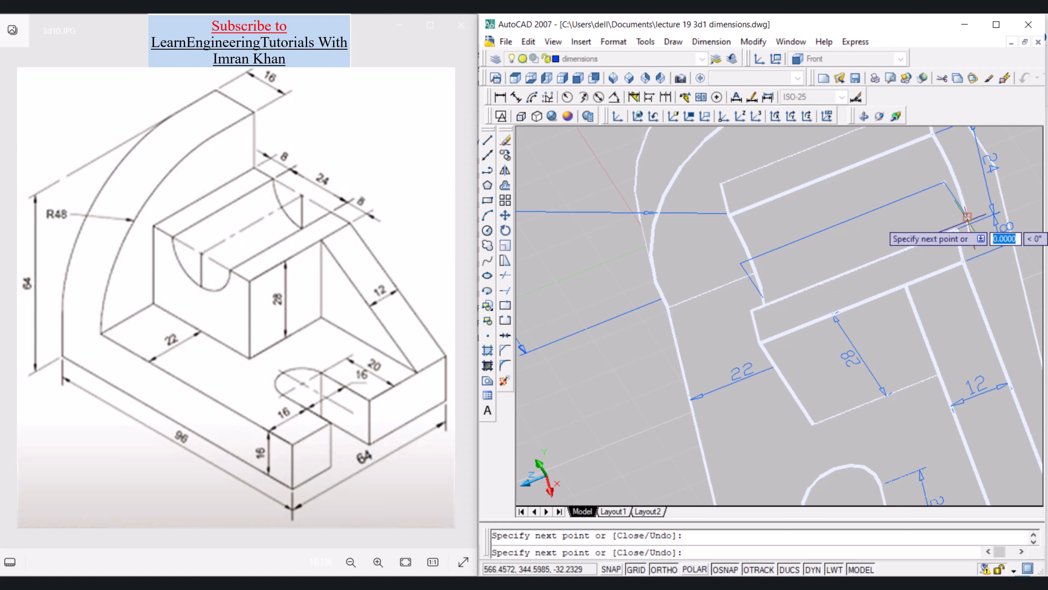
key(Return)
- Create a new layer named "center lines"
text(la)
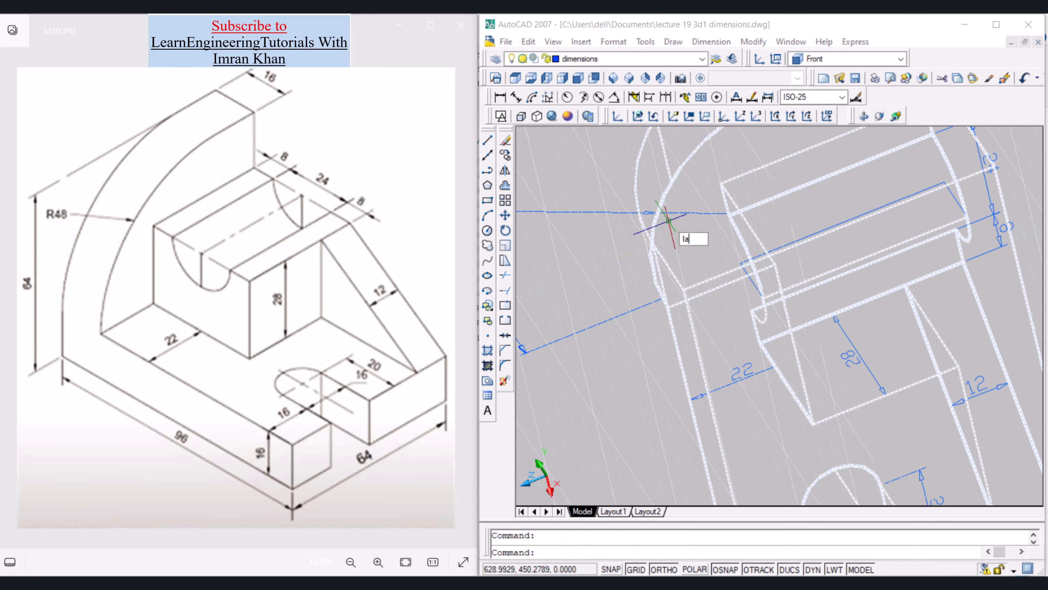
key(Return)
click(420, 176)
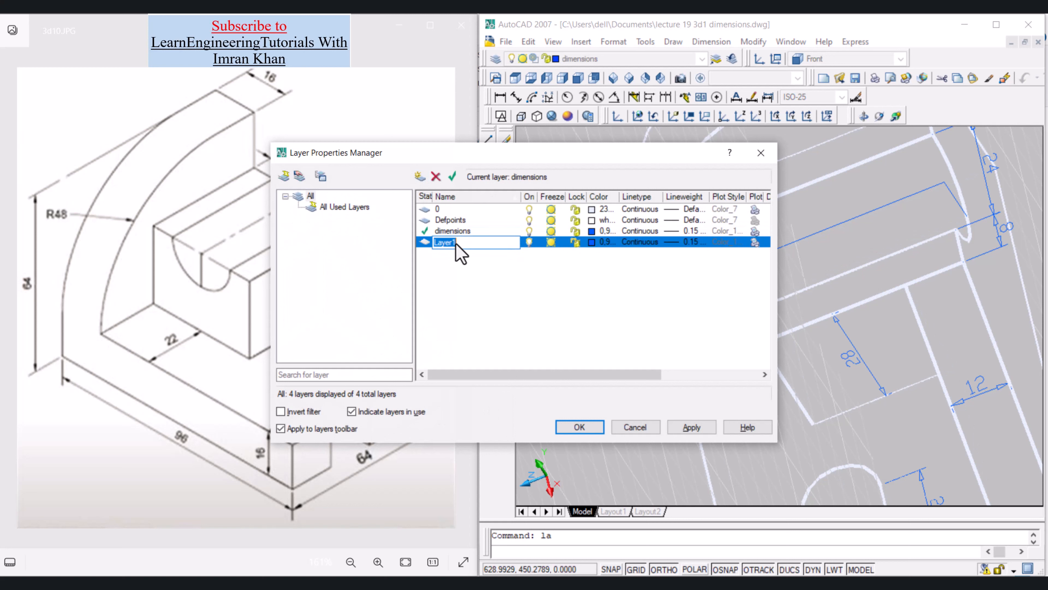
text(center lines)
key(Return)
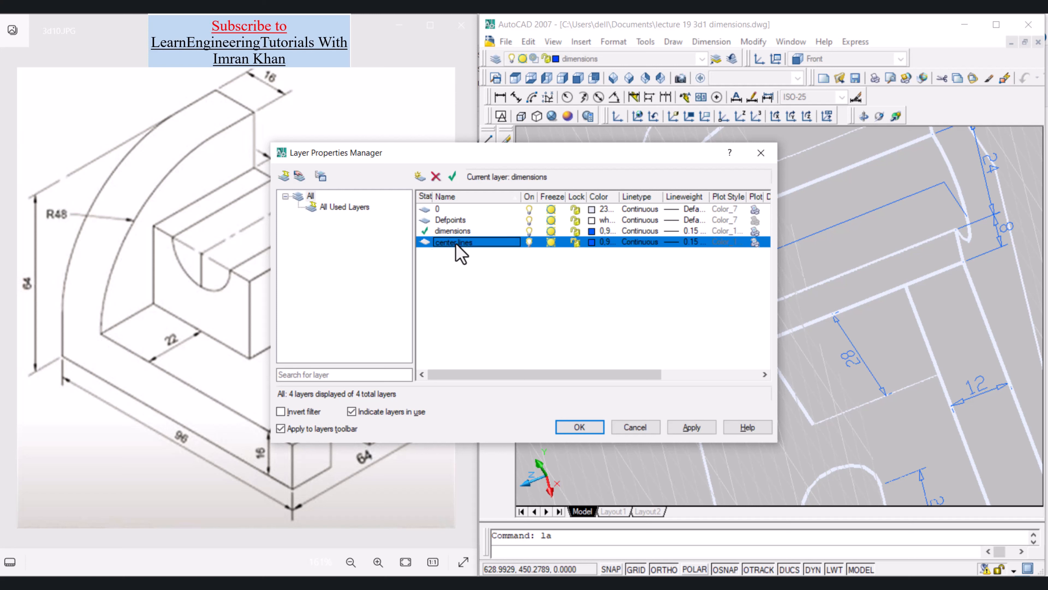
- Set the color of the "center lines" layer to white
click(593, 242)
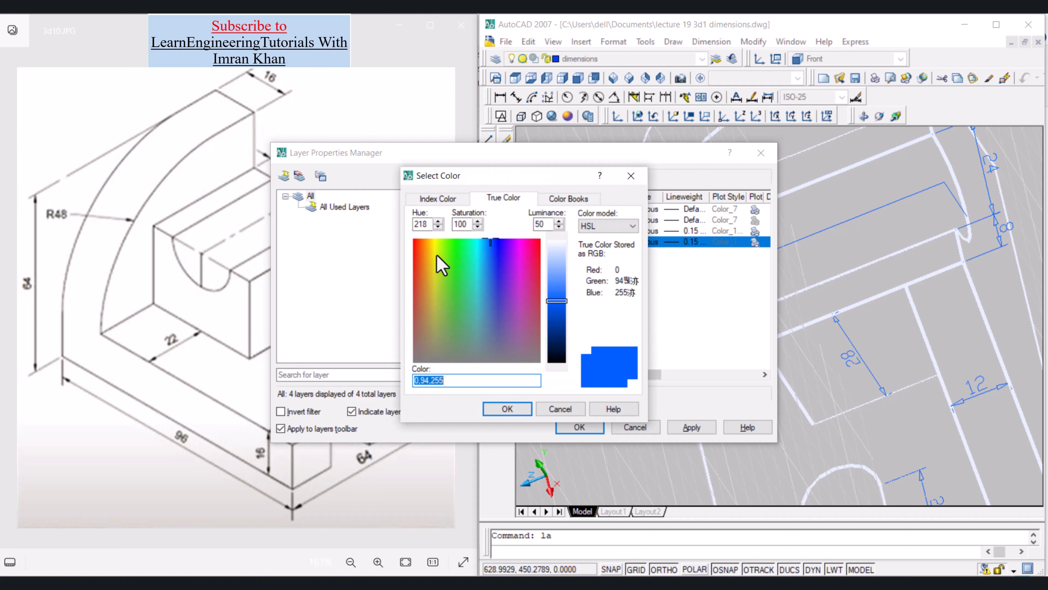
click(442, 200)
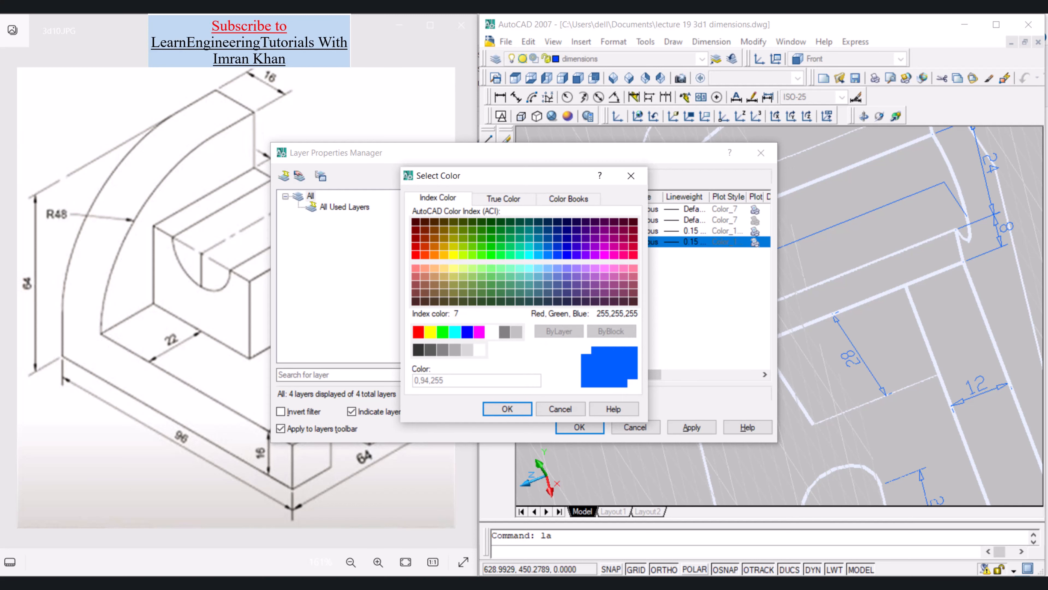
click(491, 332)
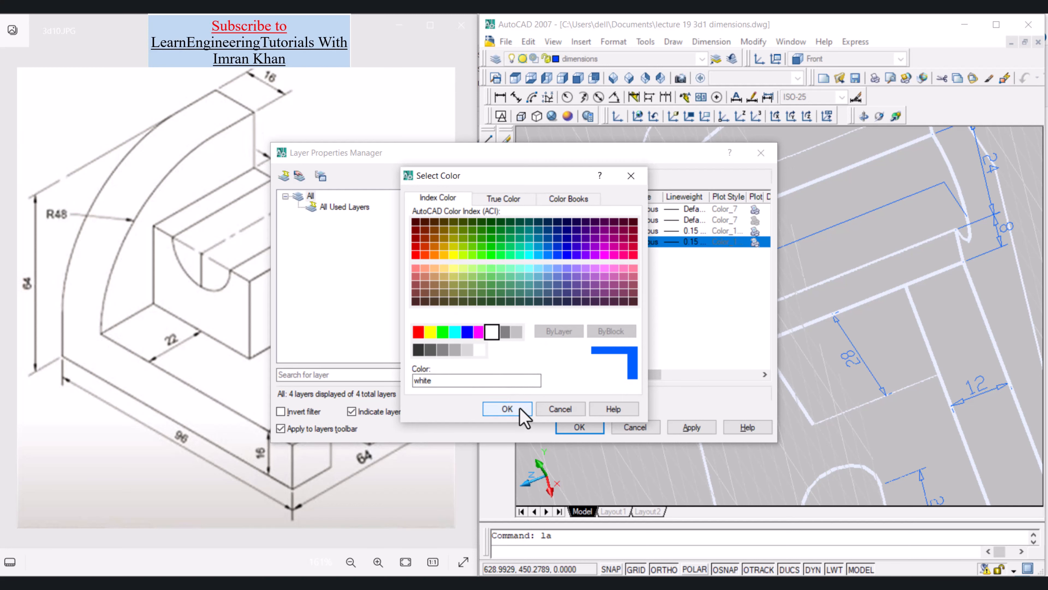
click(508, 408)
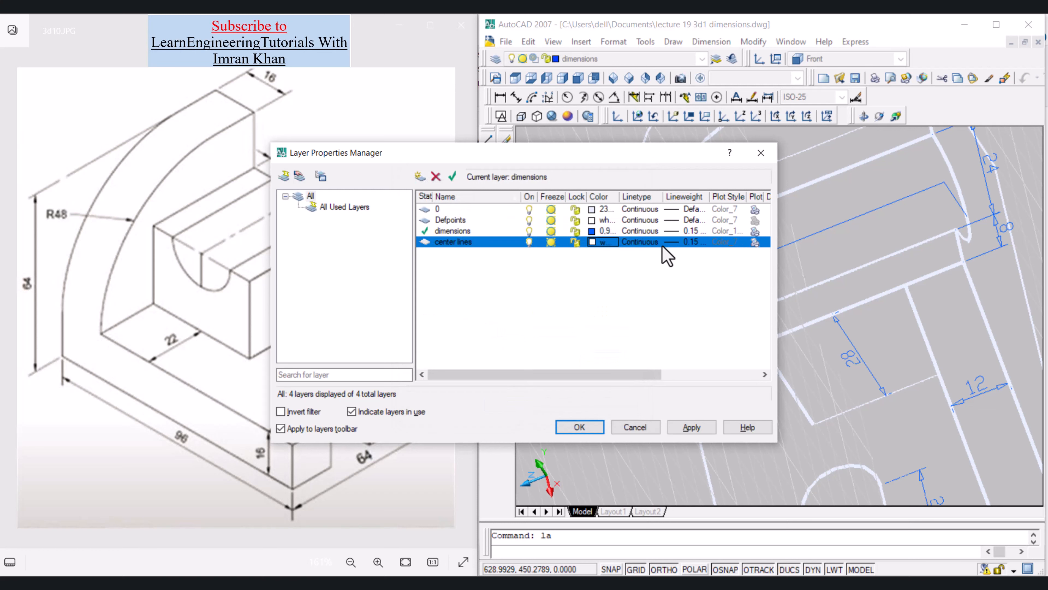
- Load the CENTER linetype, assign it to the "center lines" layer, and accept the layer settings
click(654, 243)
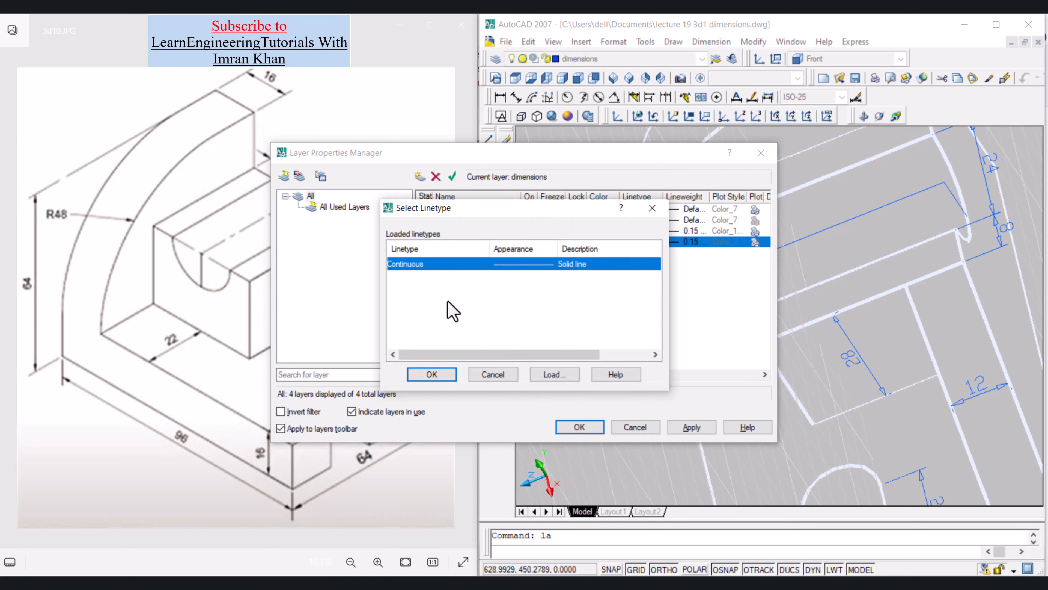
click(553, 374)
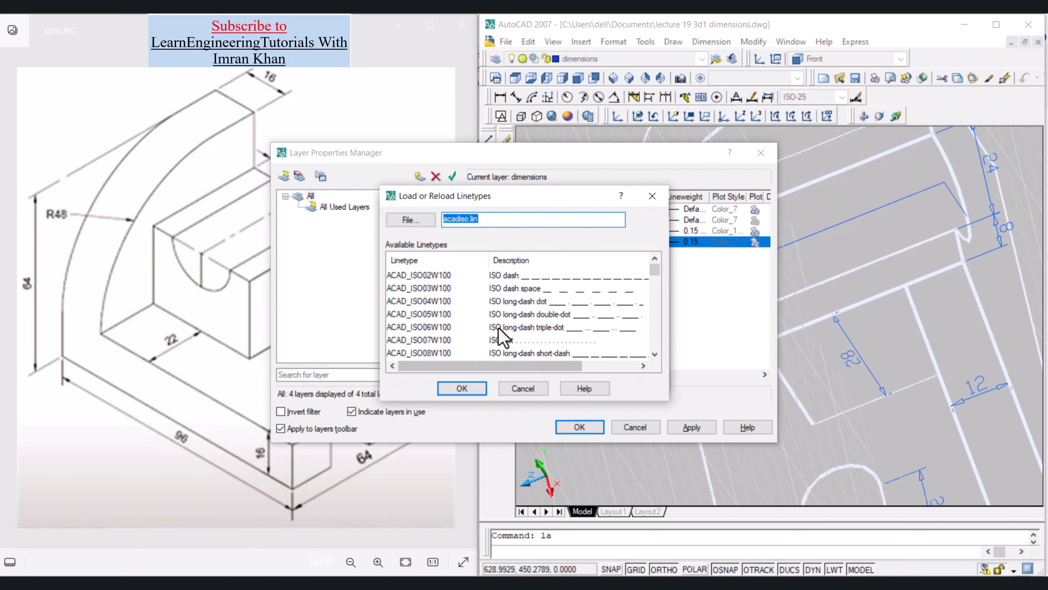
scroll(494, 333, down, 4)
click(413, 353)
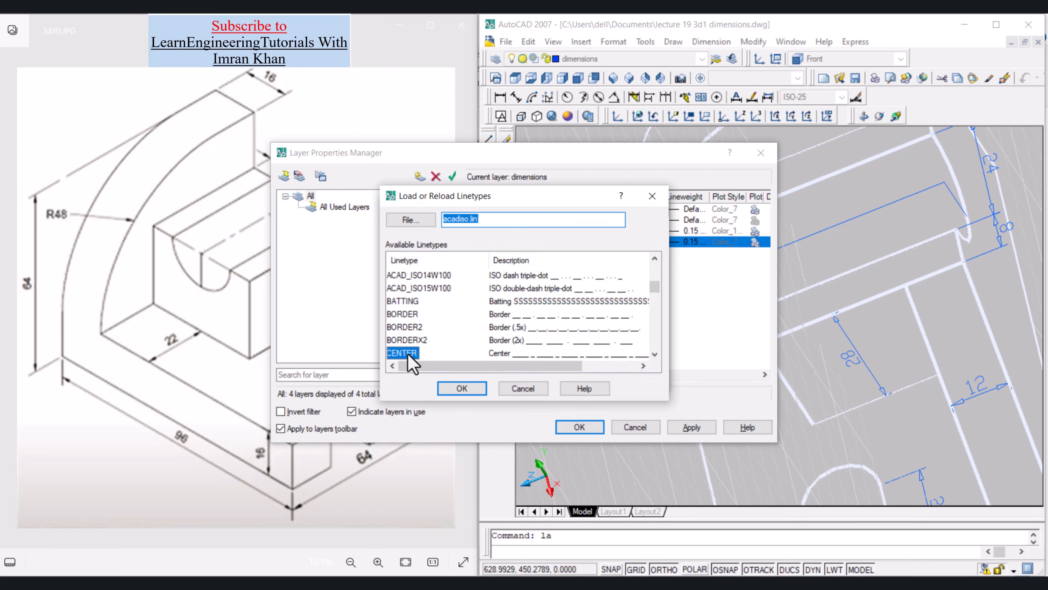
click(465, 389)
click(555, 264)
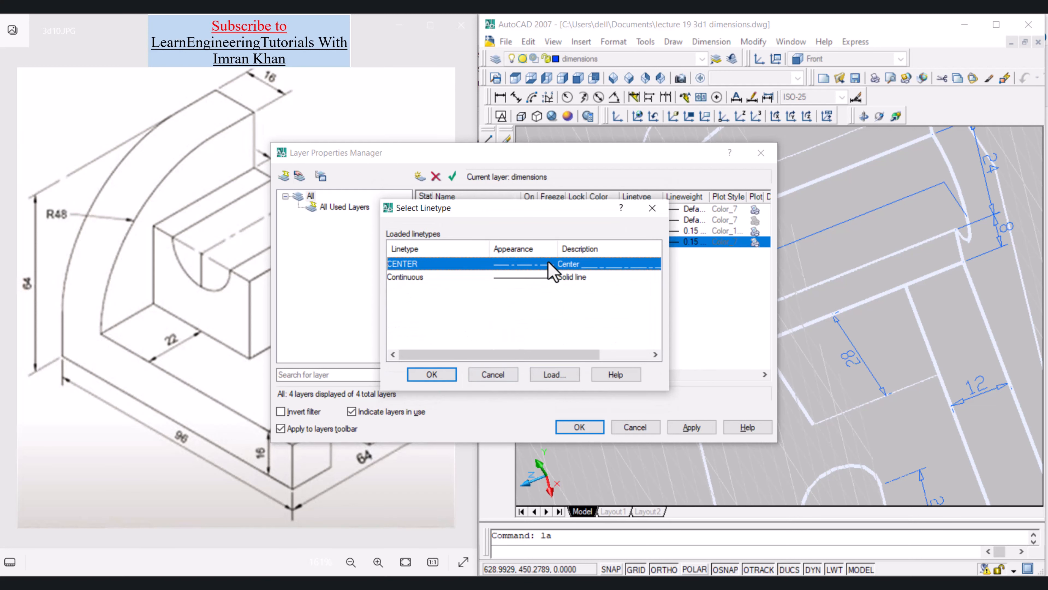
click(448, 378)
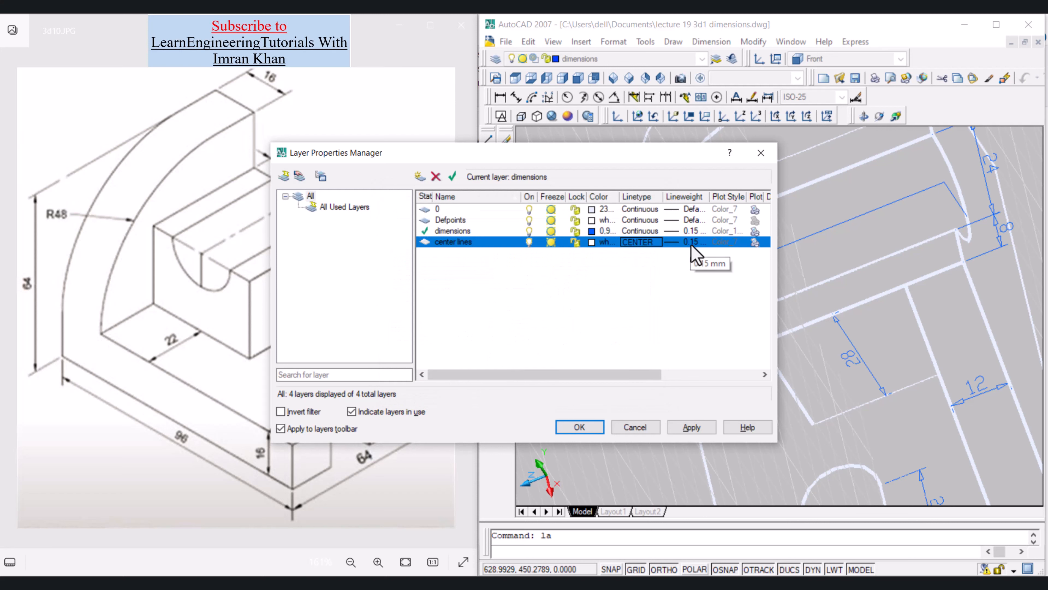
click(581, 427)
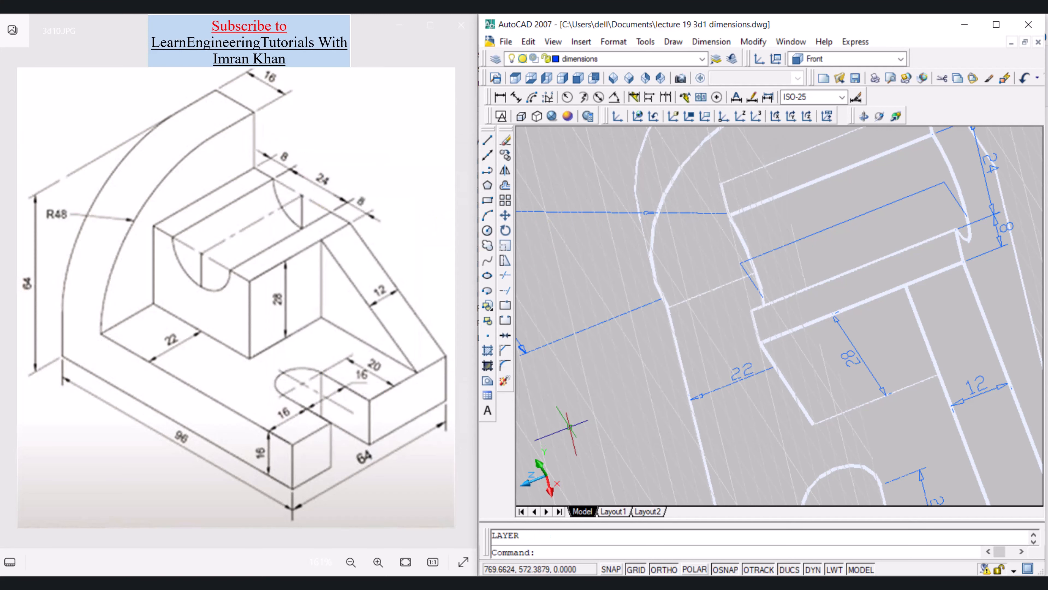
- Move the line joining the groove's two arc centers to the "center lines" layer
click(780, 246)
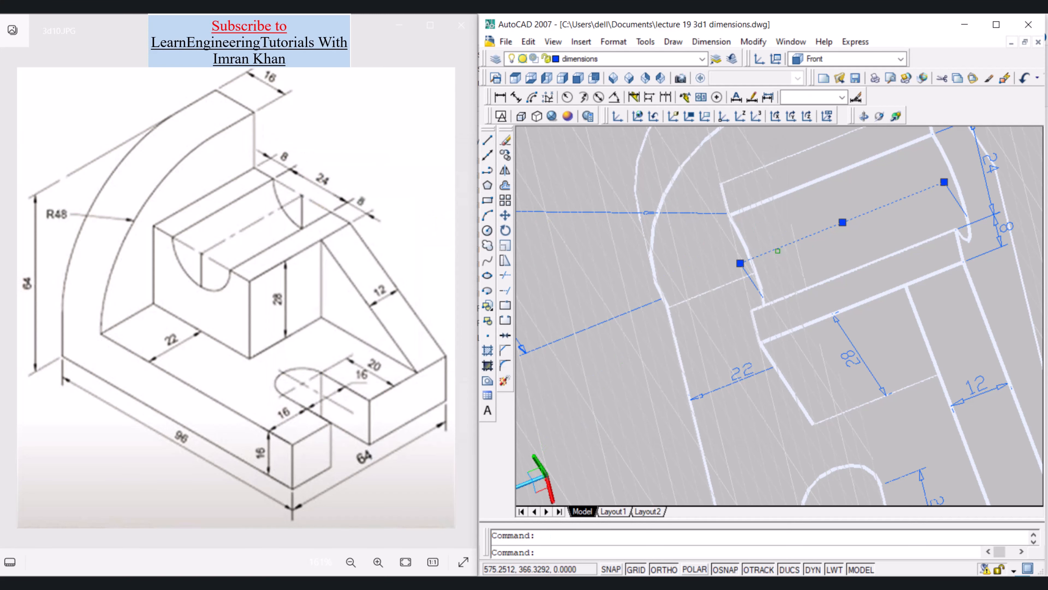
click(701, 59)
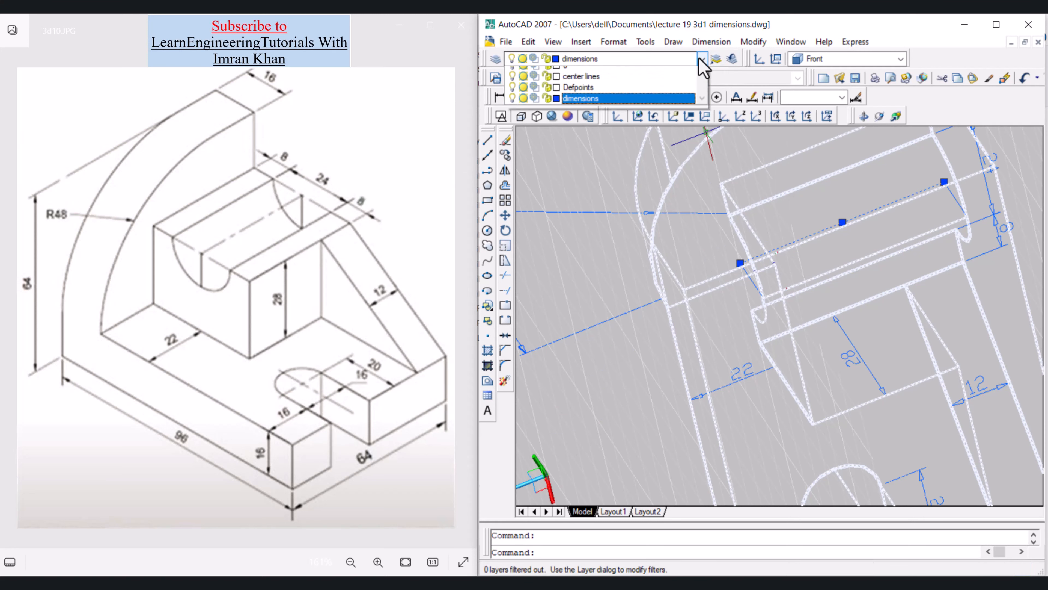
click(581, 83)
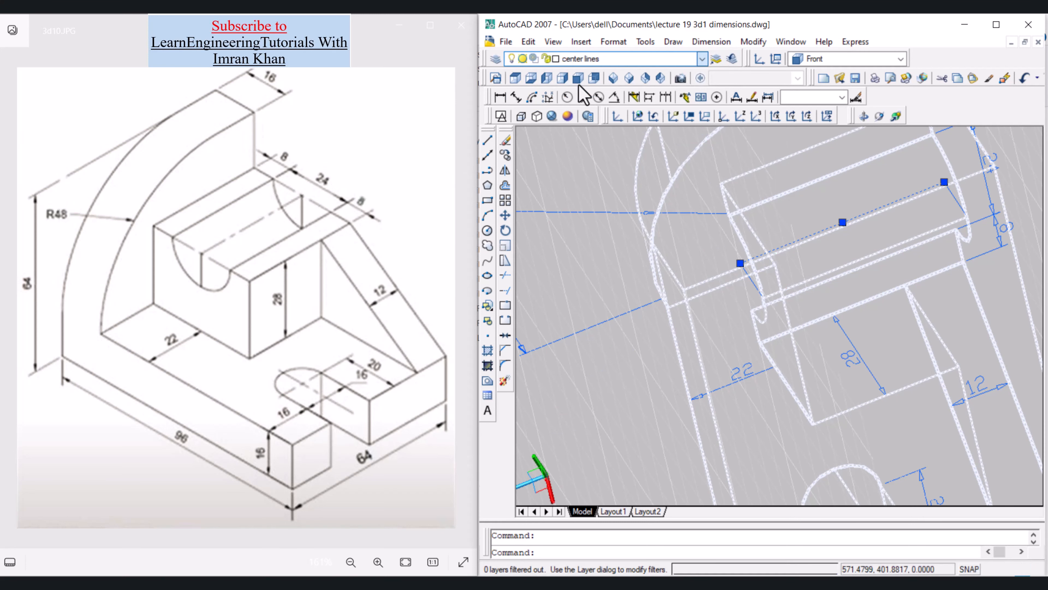
key(Escape)
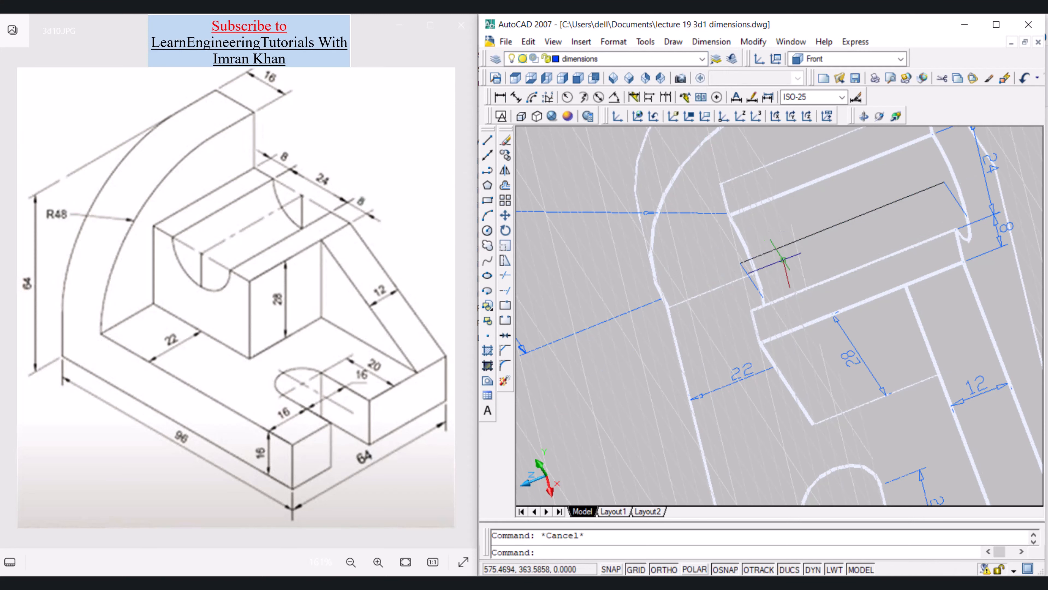
- Try a global linetype scale factor of 100 on the groove's center line
scroll(778, 286, up, 3)
key(Return)
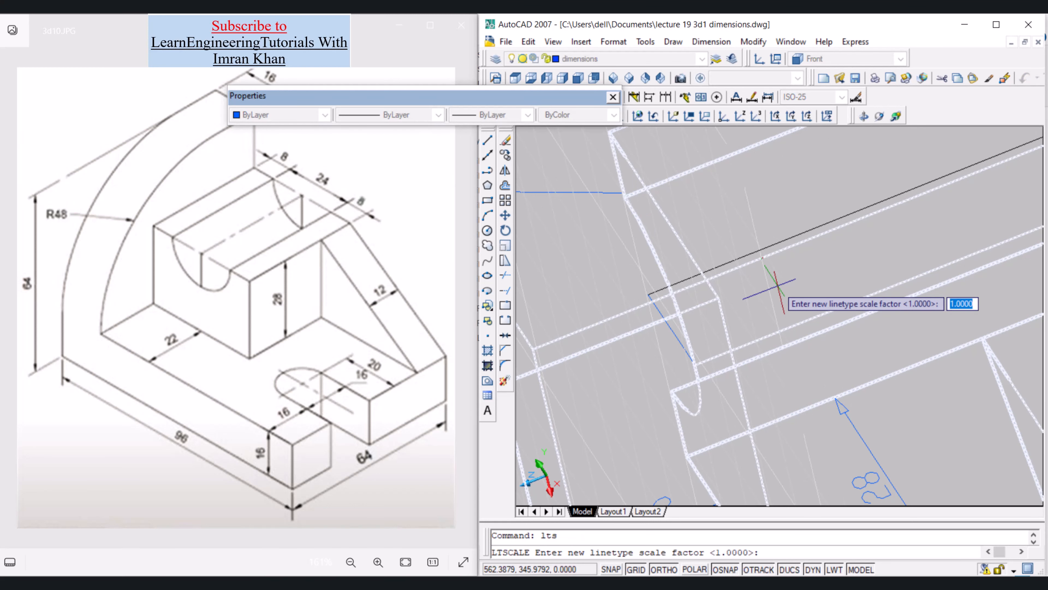
text(100)
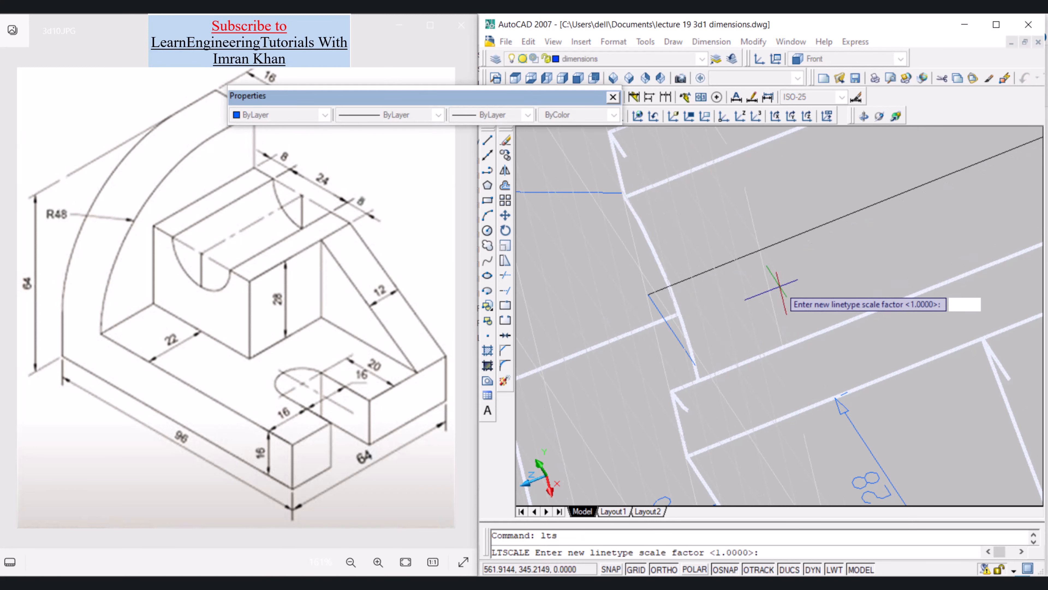
key(Return)
- Set the global linetype scale factor to 0.2
key(Return)
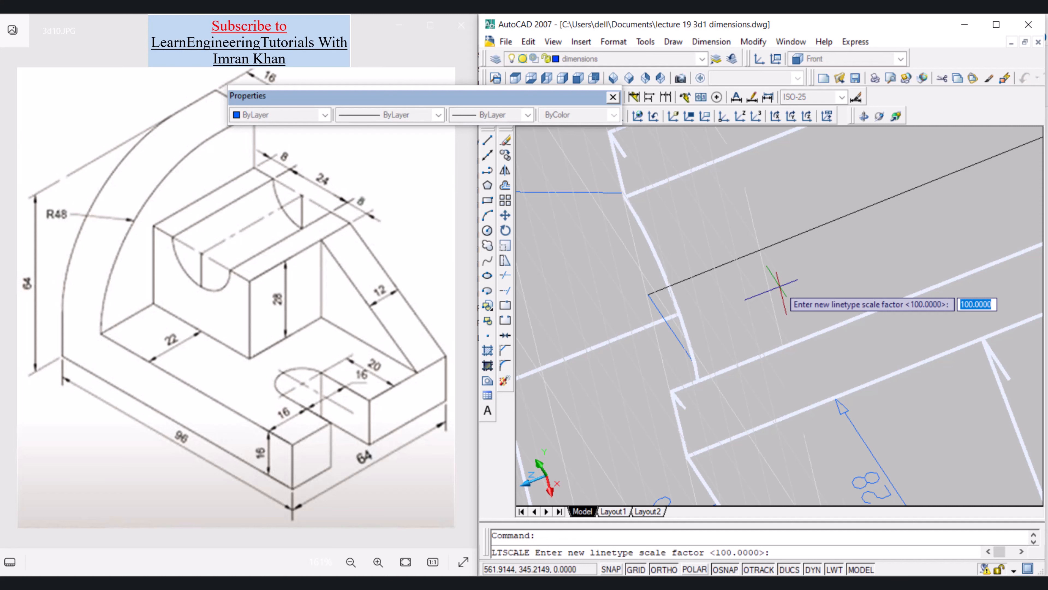
text(0.2)
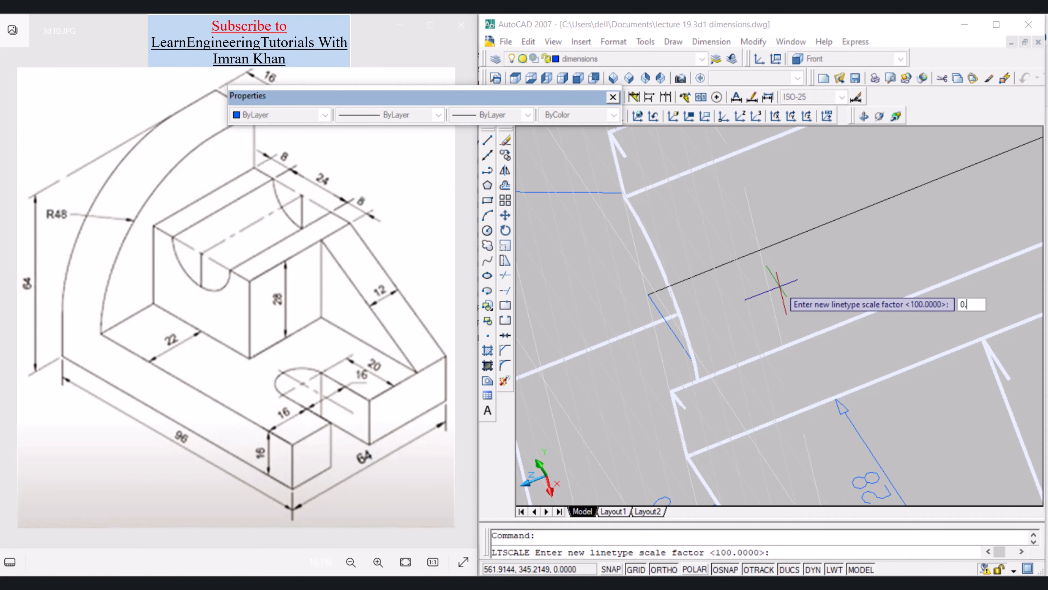
key(Return)
key(Return)
key(Escape)
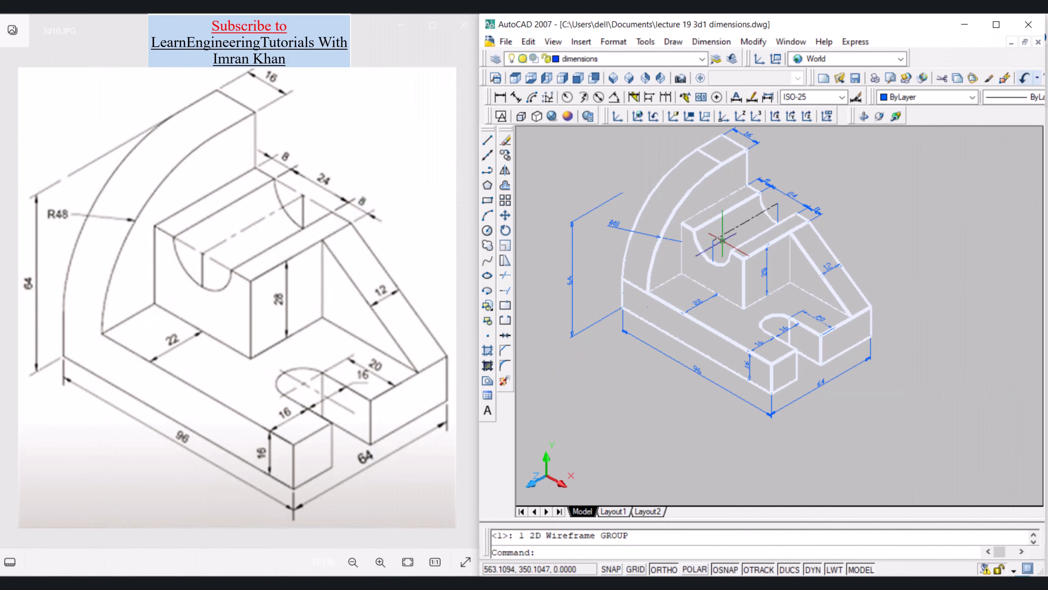
- Assign the groove's connected lines, including both vertical end segments, to the "center lines" layer
click(714, 250)
click(726, 234)
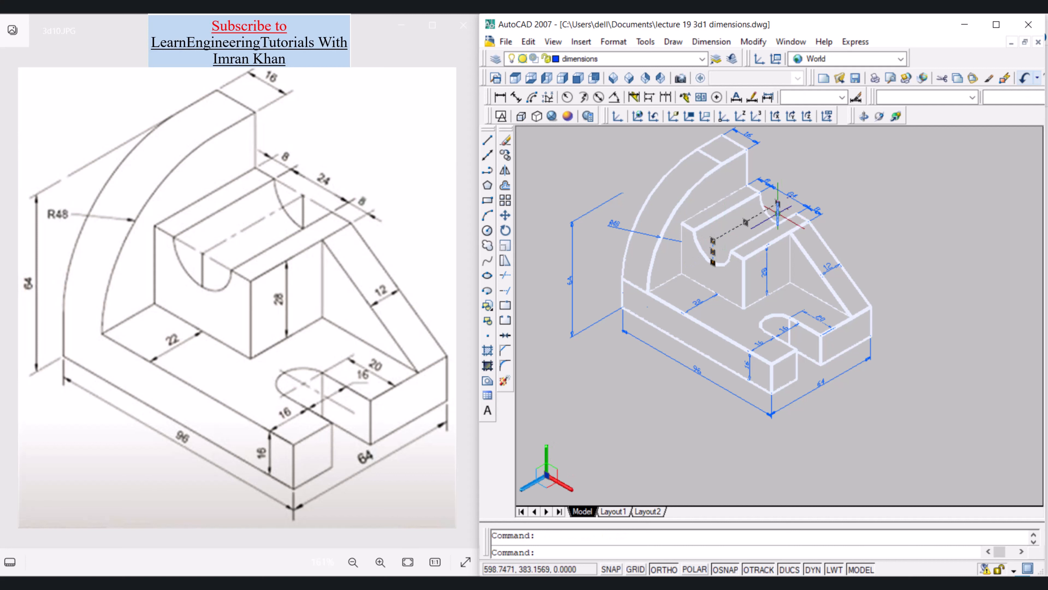
click(645, 59)
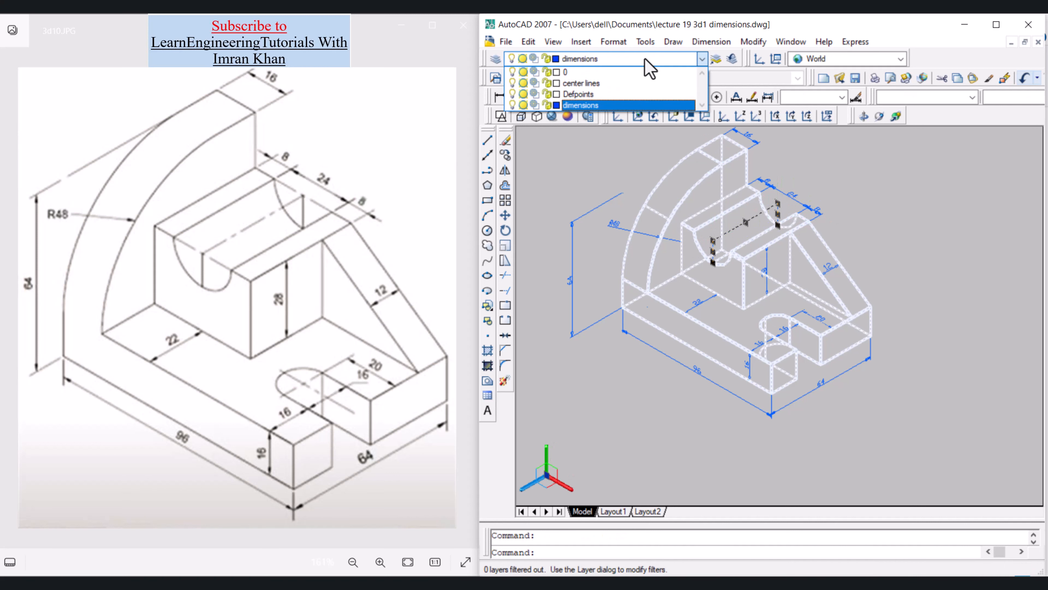
click(581, 83)
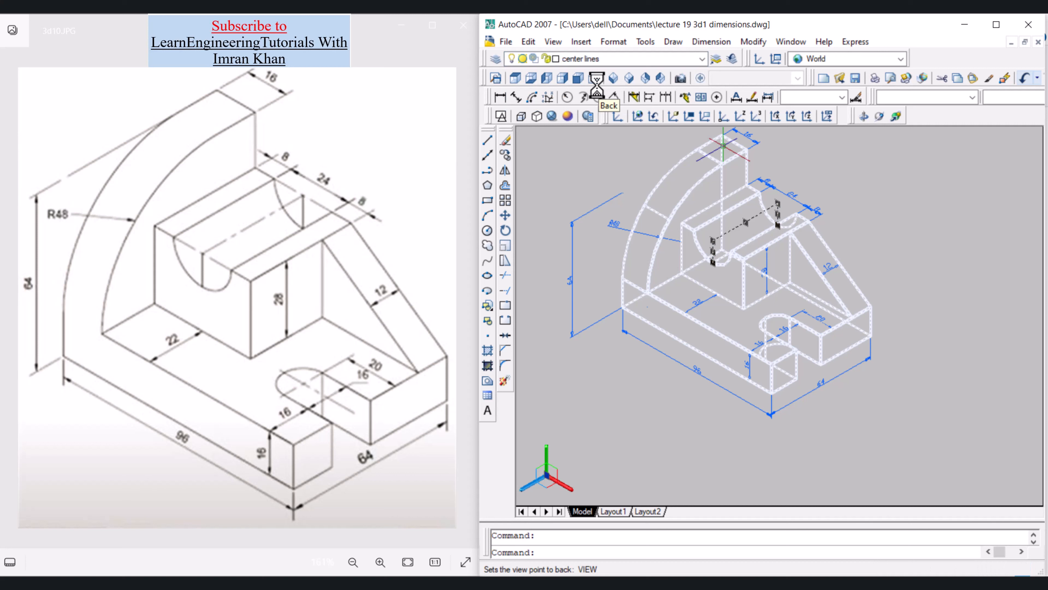
key(Escape)
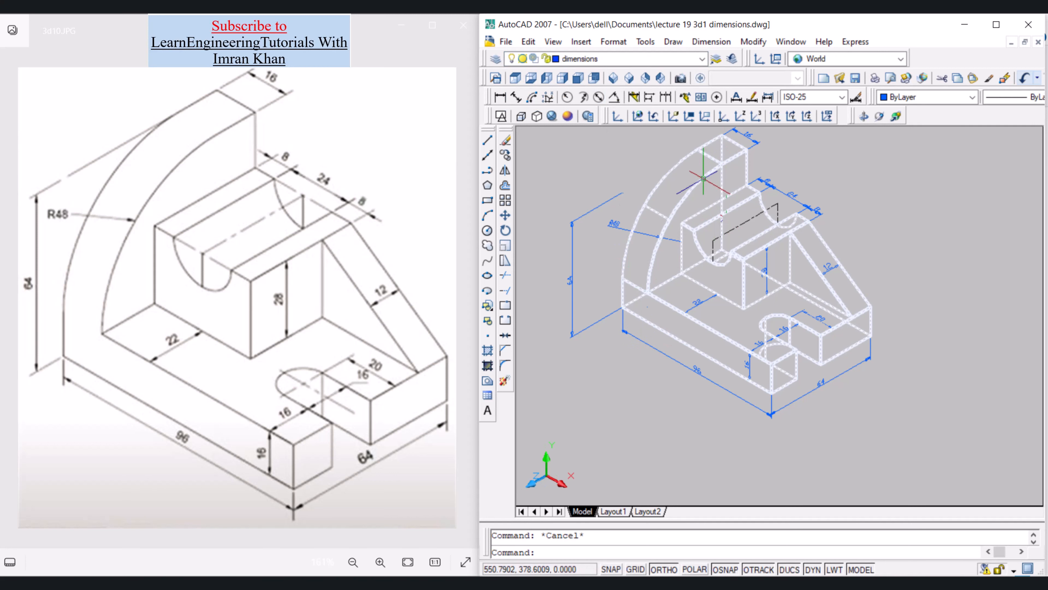
- Set the color of the bracket solid and the groove's center lines to White
click(704, 179)
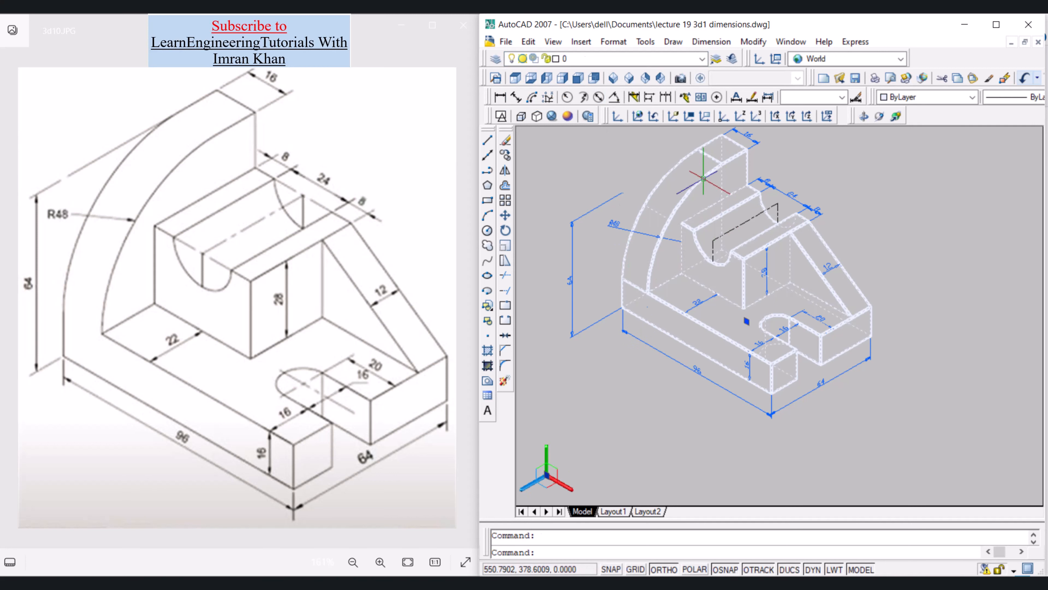
click(727, 231)
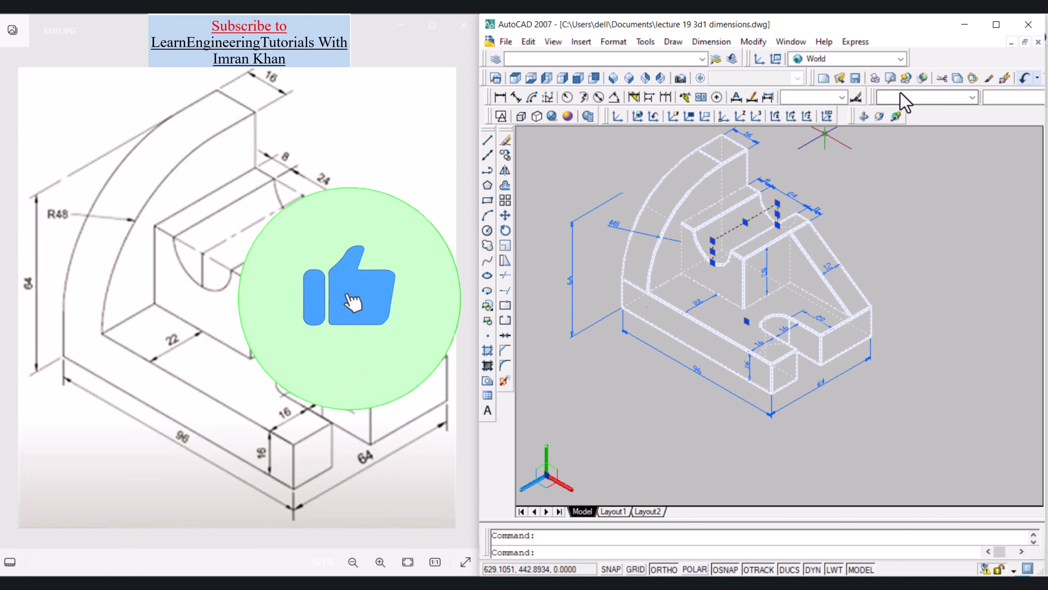
click(921, 95)
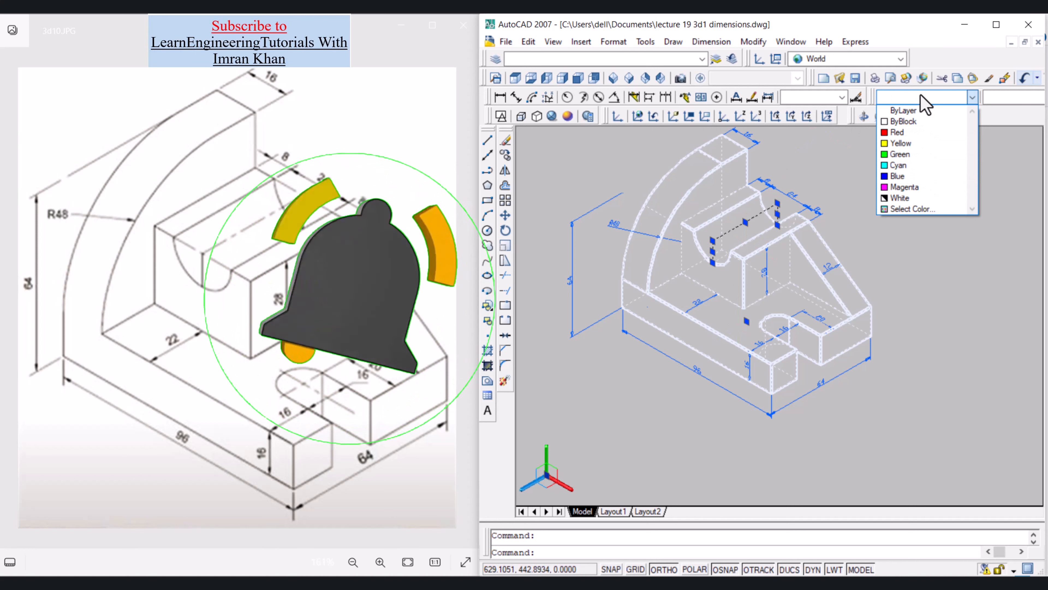
click(903, 198)
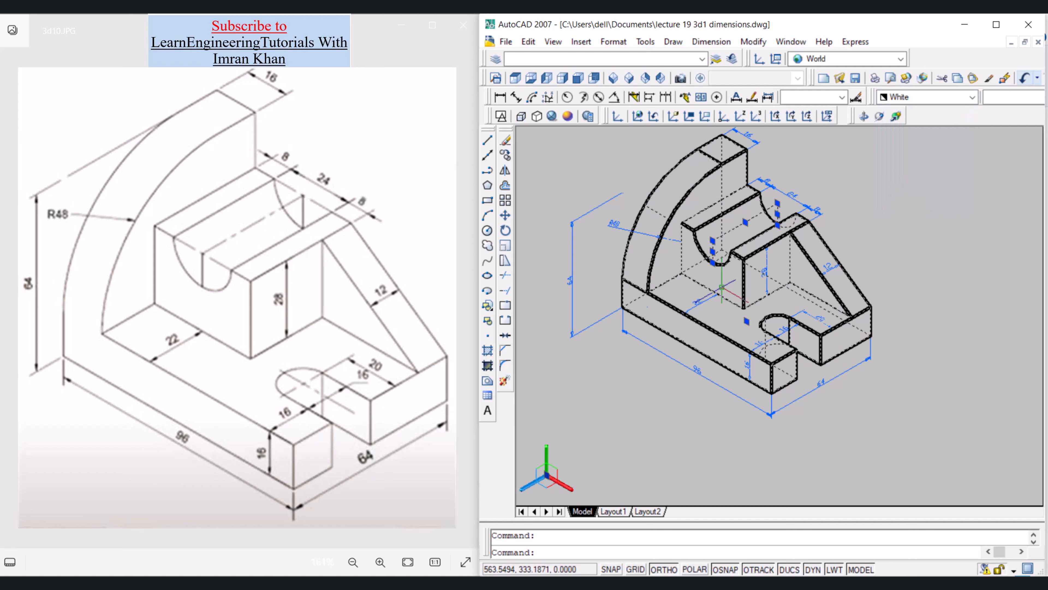
key(Escape)
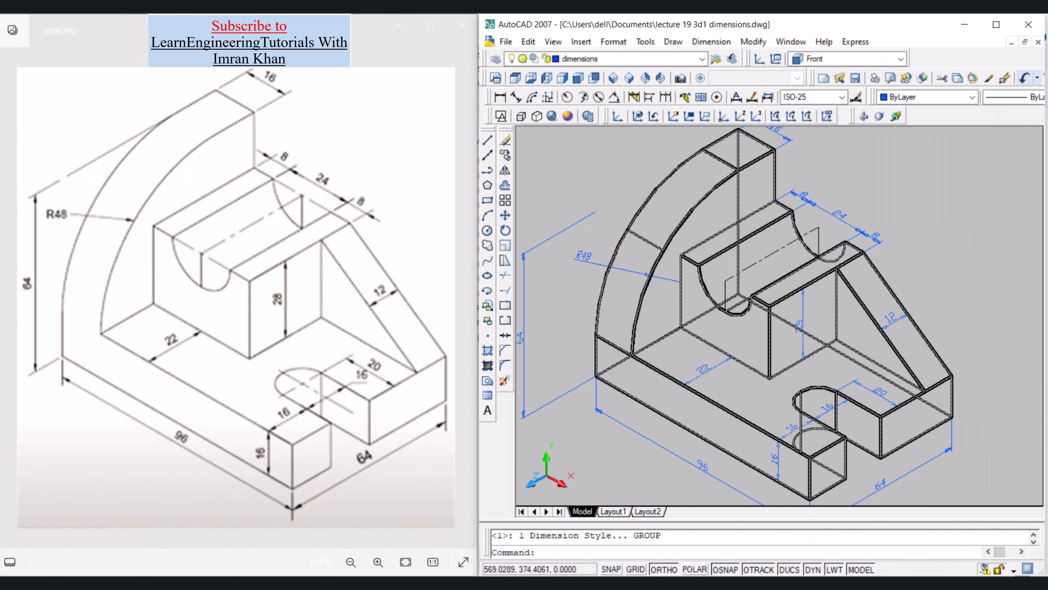
- Modify the ISO-25 dimension style to use a text height of 3.5
click(660, 78)
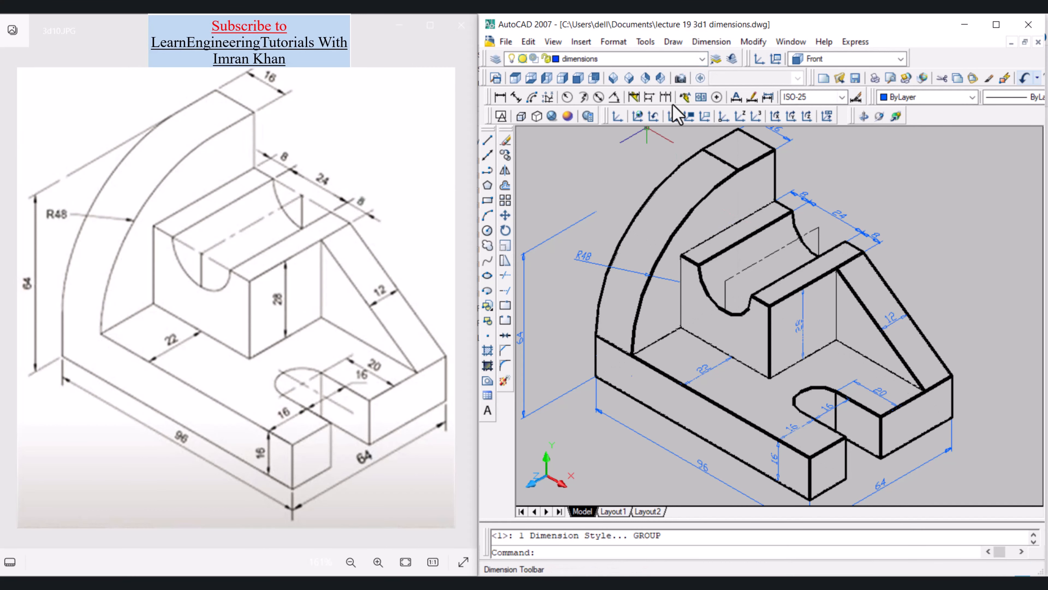
click(857, 98)
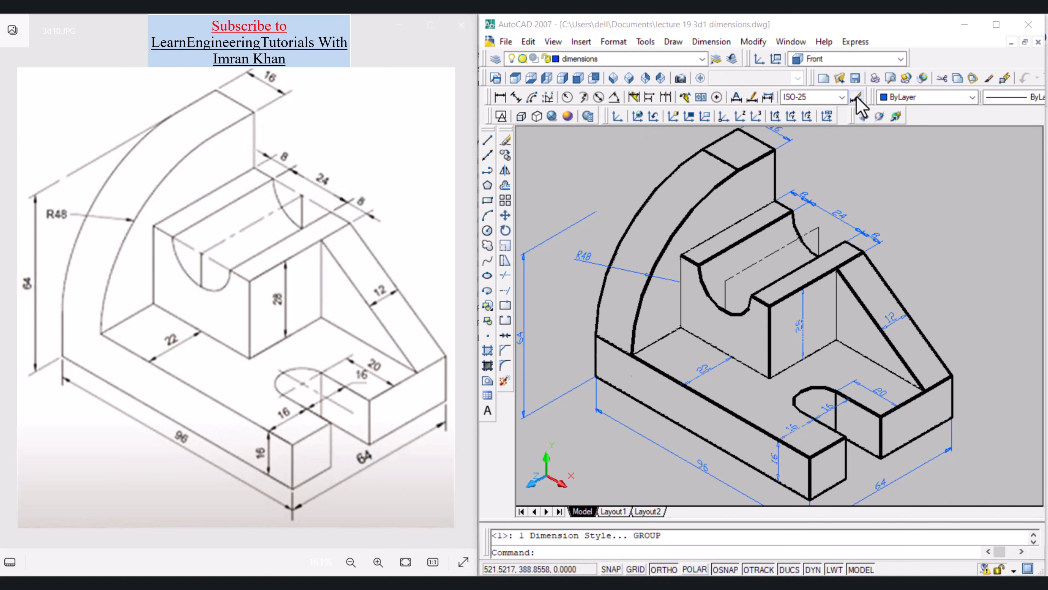
click(900, 281)
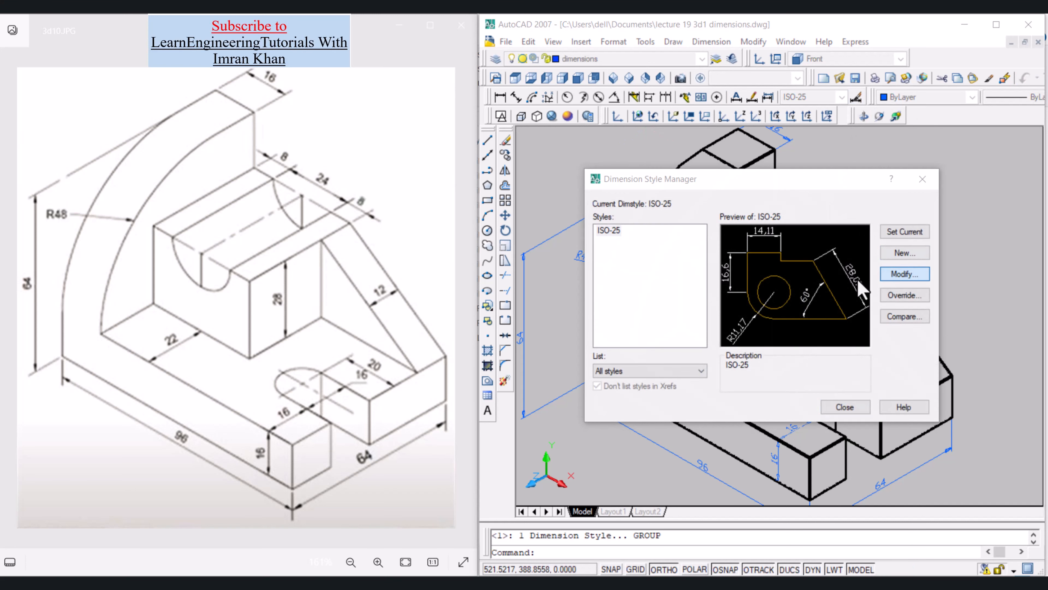
double_click(730, 274)
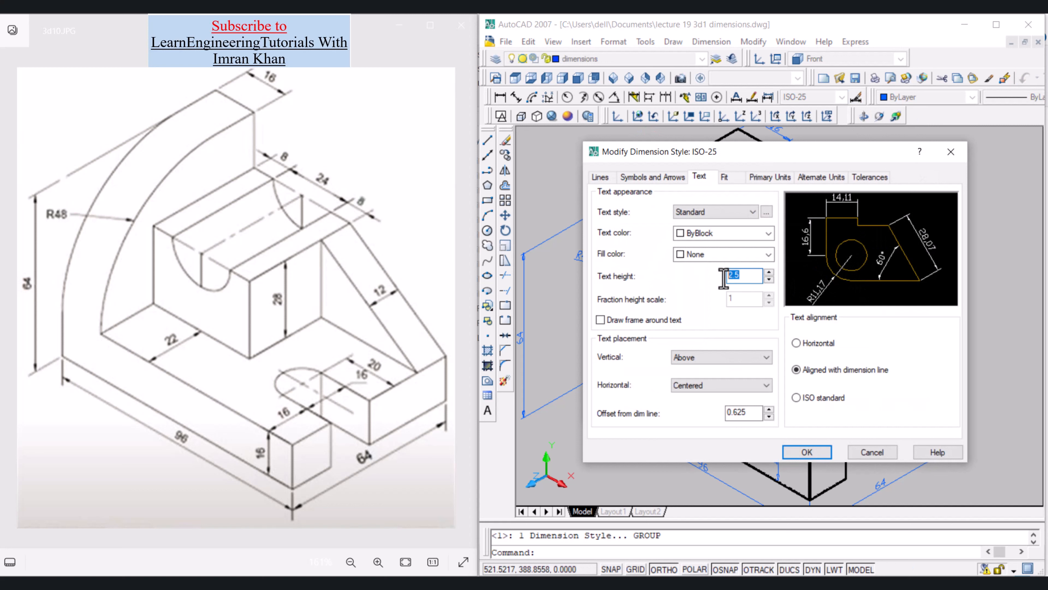
text(3.5)
click(652, 178)
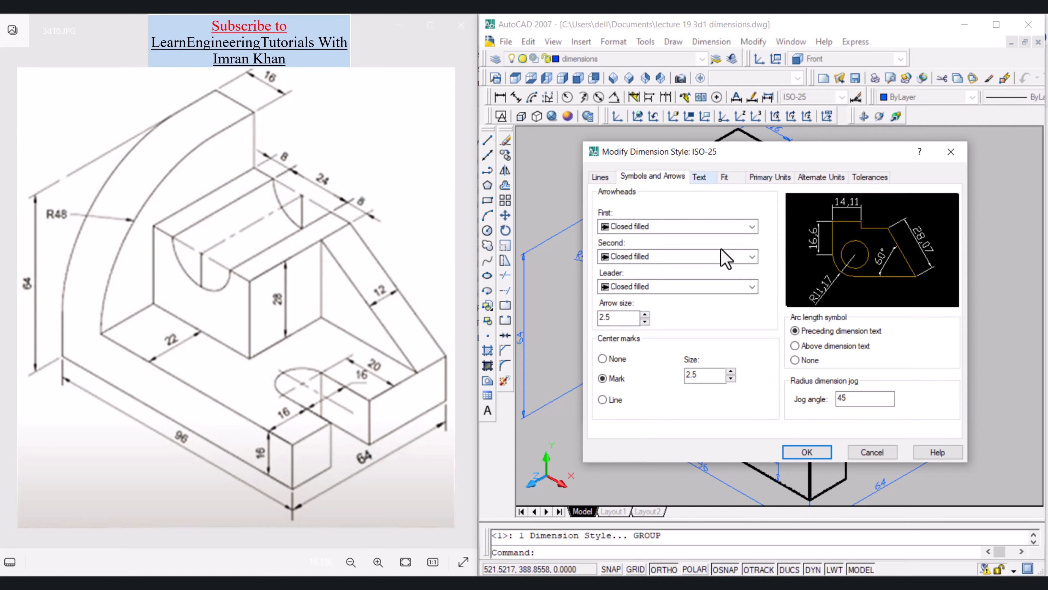
click(701, 177)
drag(749, 413, 720, 414)
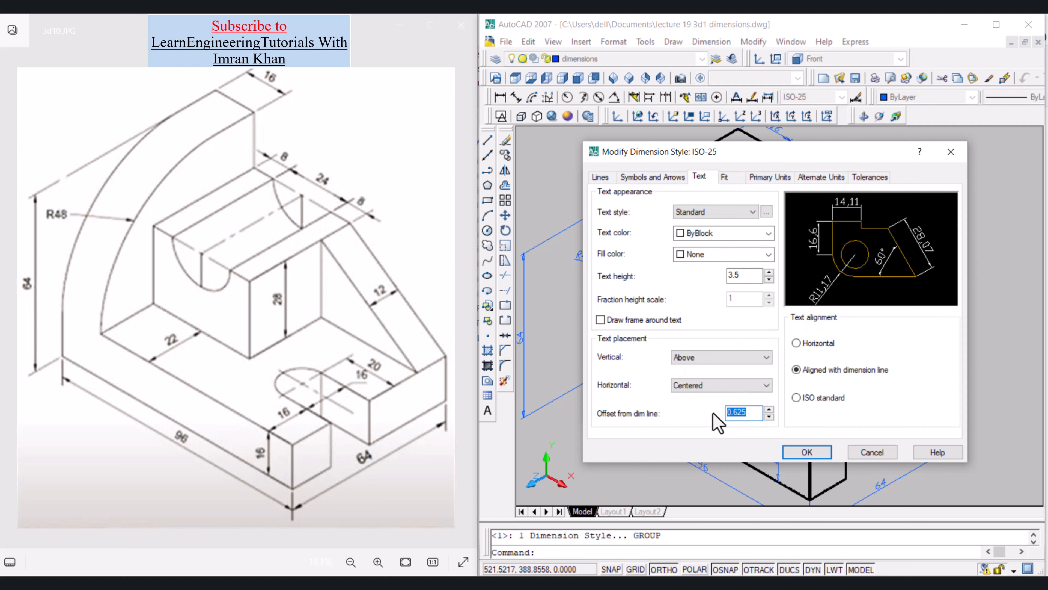
- Set the ISO-25 style's linear dimension precision to 0.0 and apply the style changes to the drawing
click(770, 177)
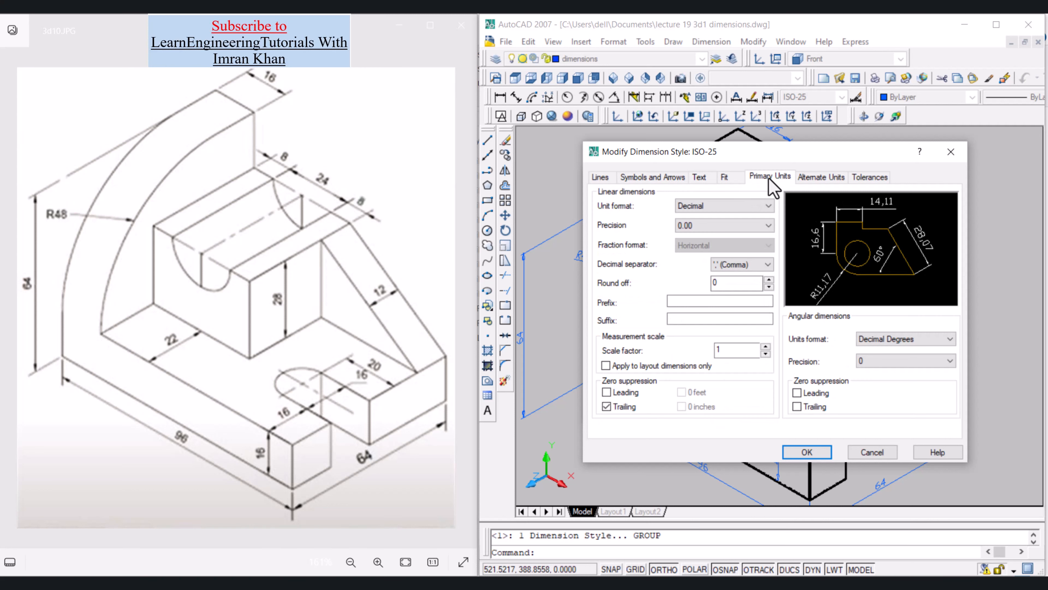
click(725, 230)
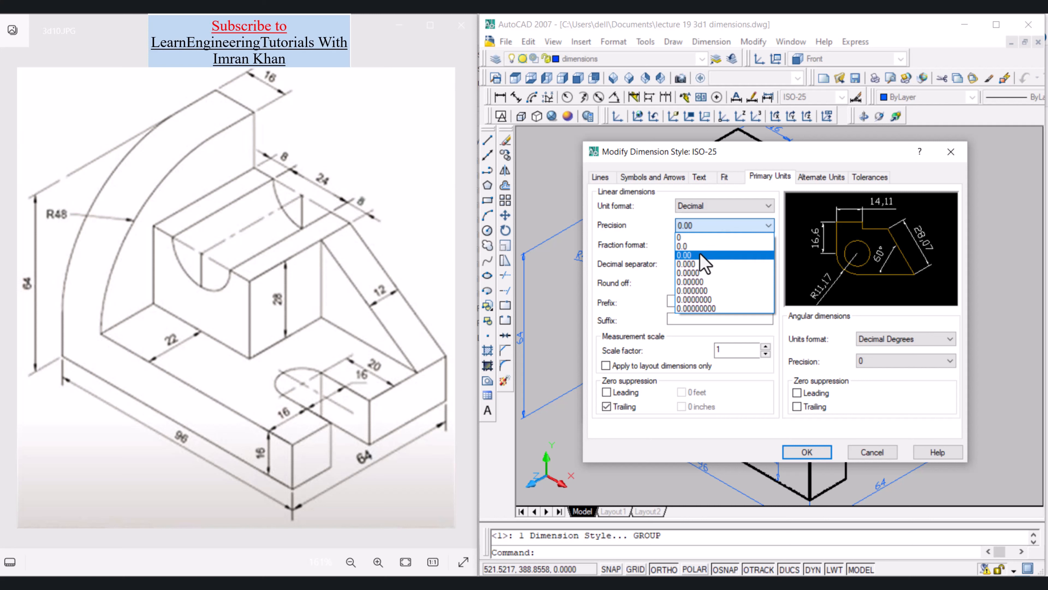
click(686, 246)
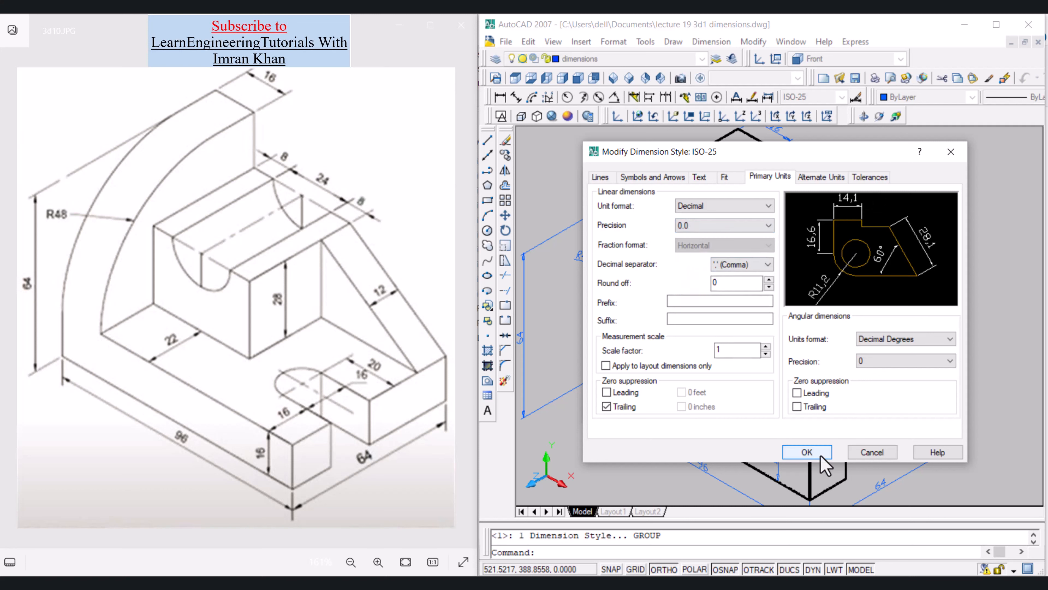
click(807, 452)
click(845, 407)
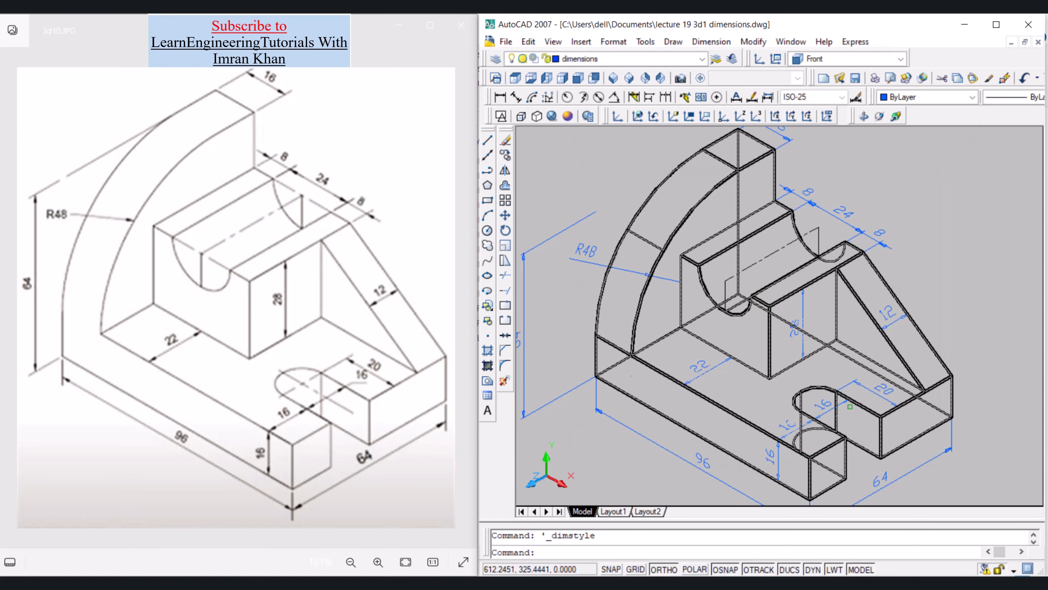
scroll(694, 281, up, 2)
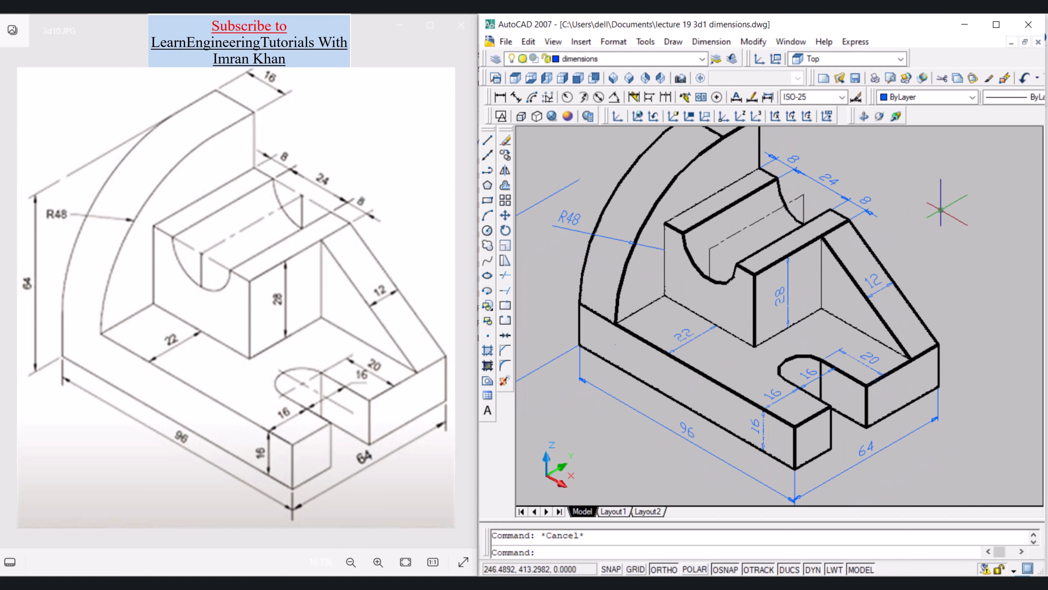
- Set the color of the "dimensions" layer to the near-black true color 20,20,20
text(la)
key(Return)
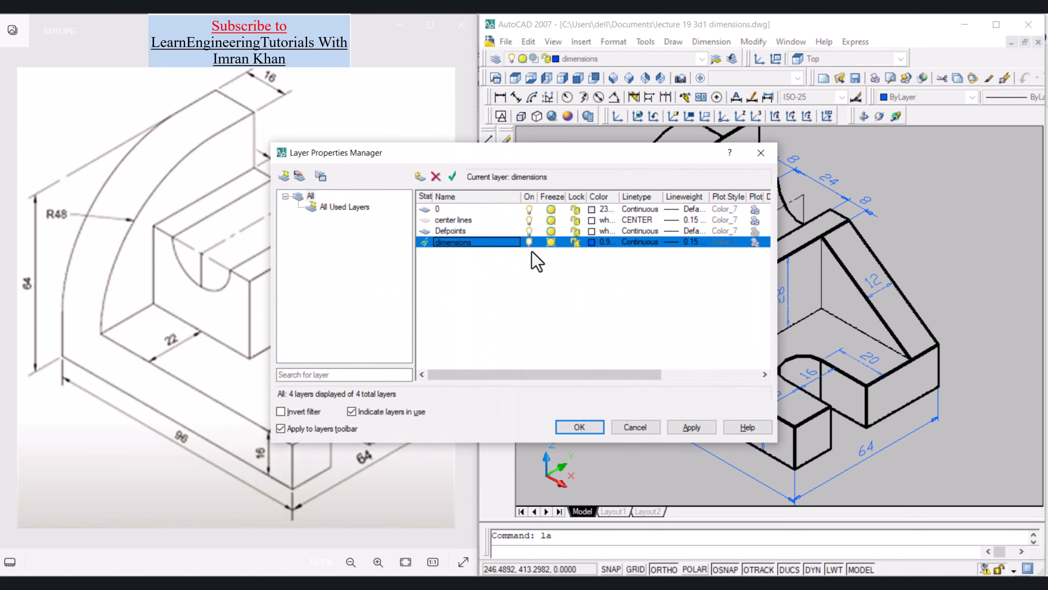
click(605, 242)
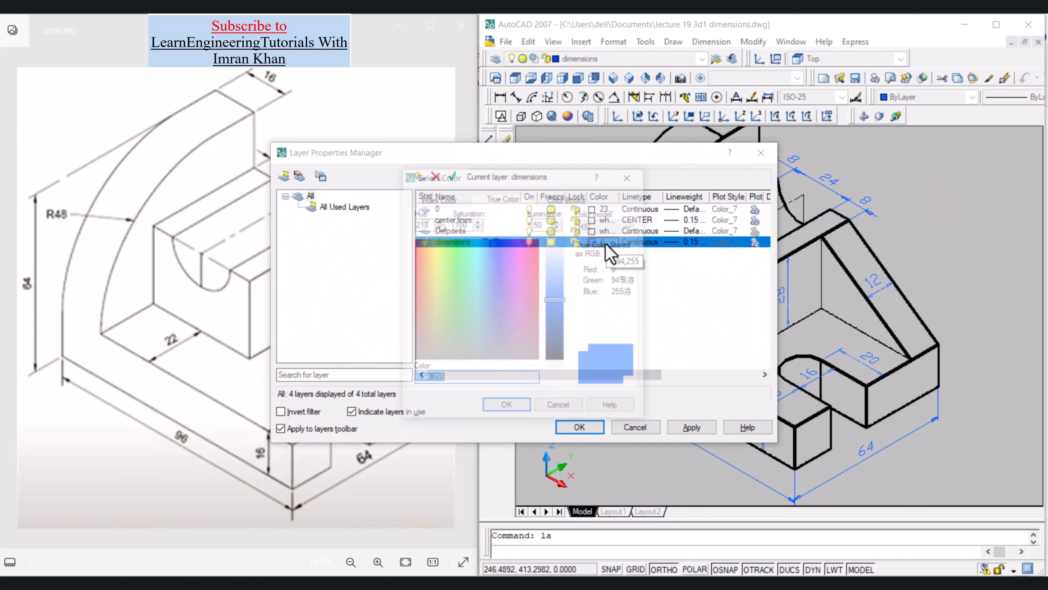
click(422, 199)
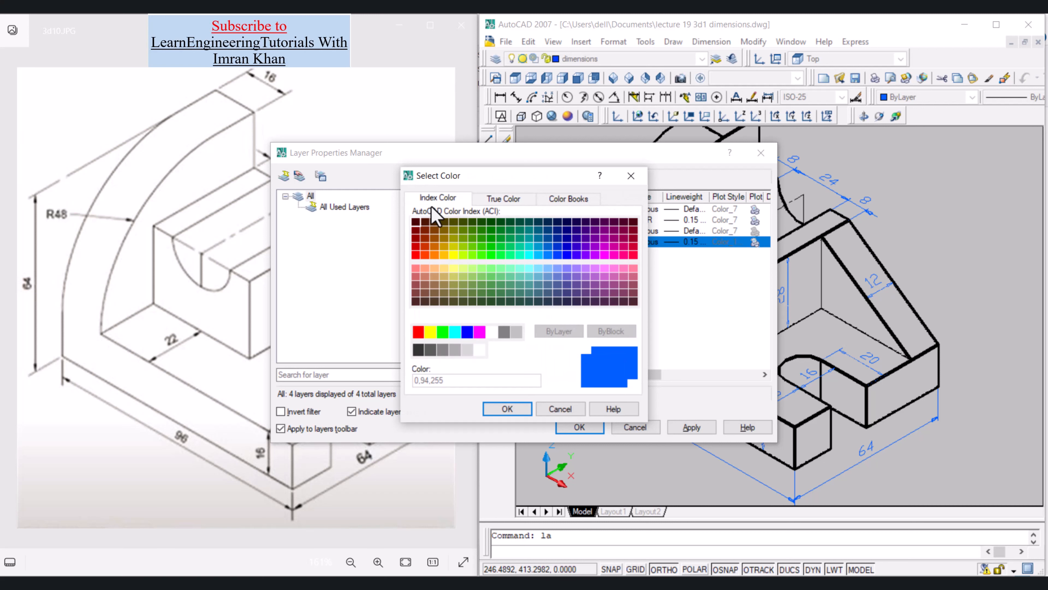
click(418, 350)
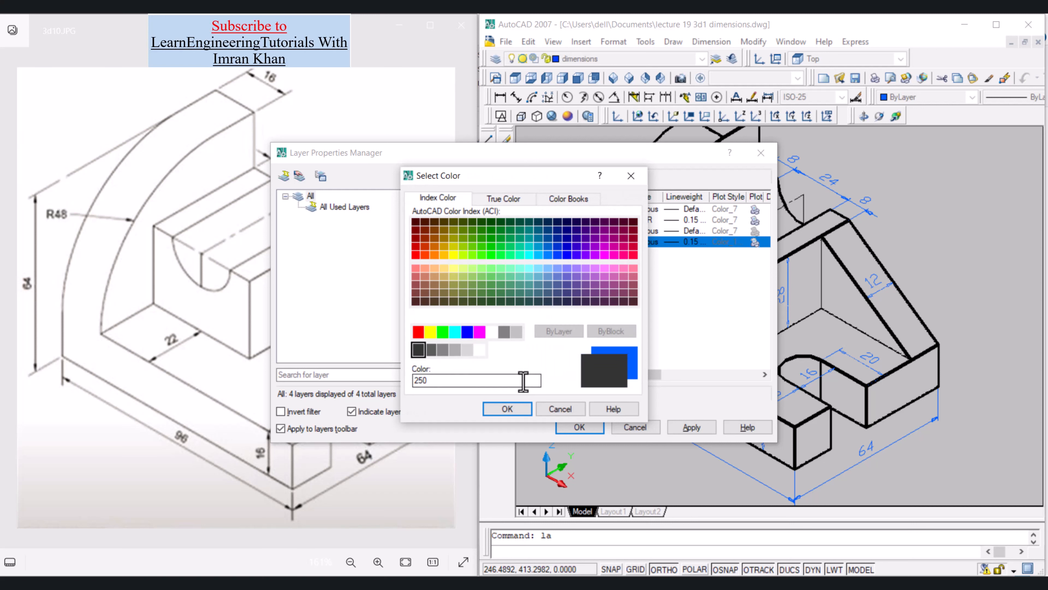
click(504, 198)
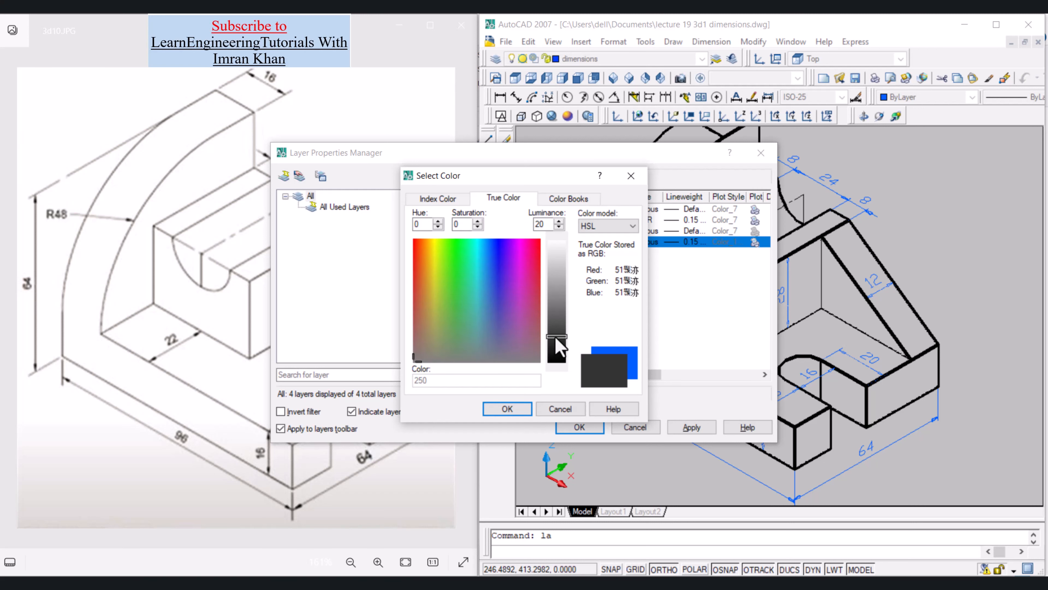
drag(556, 338, 559, 354)
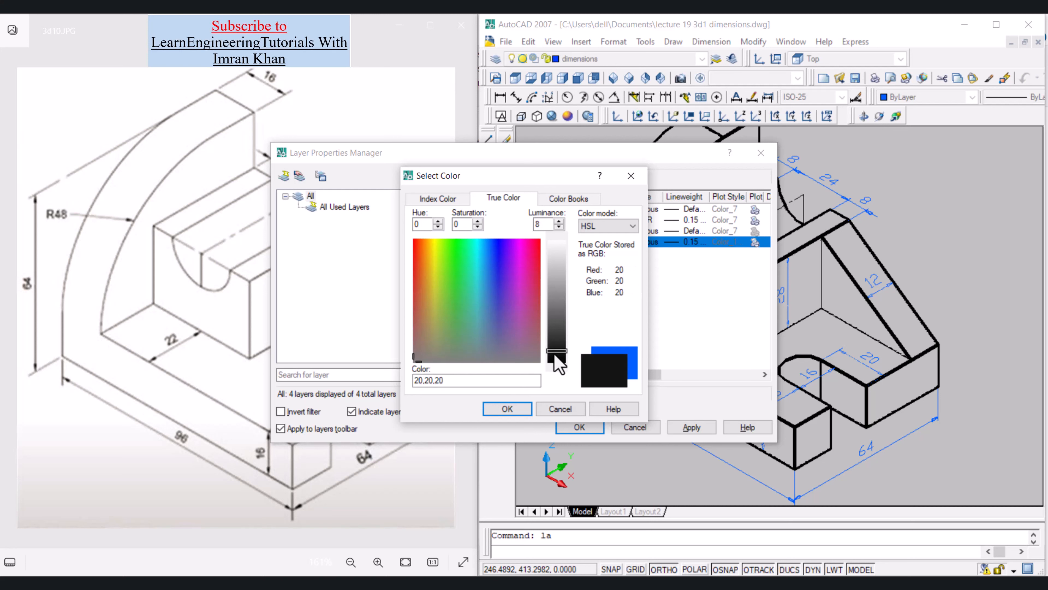
click(527, 407)
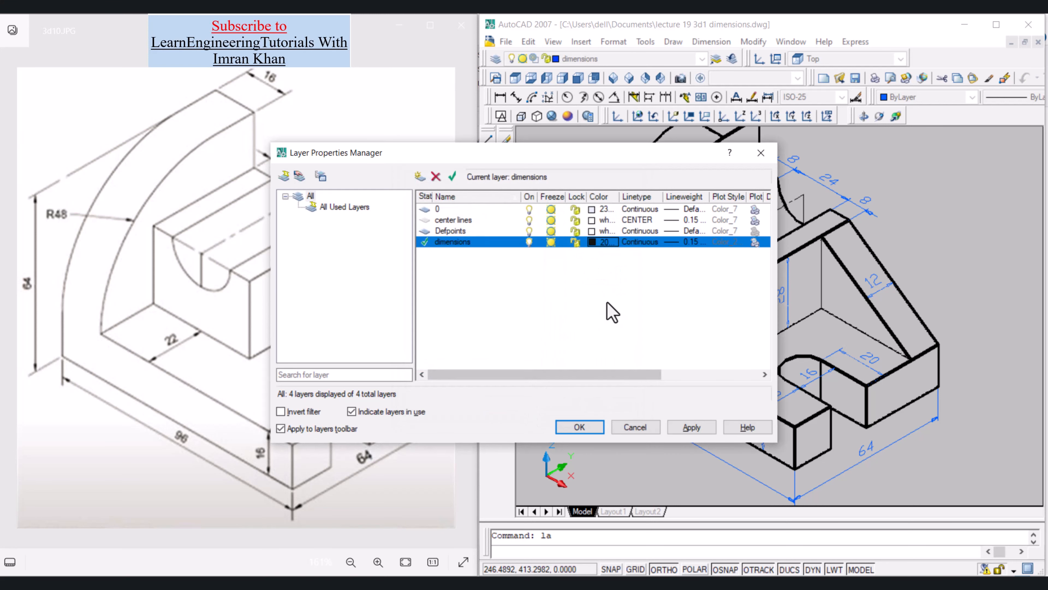
click(579, 427)
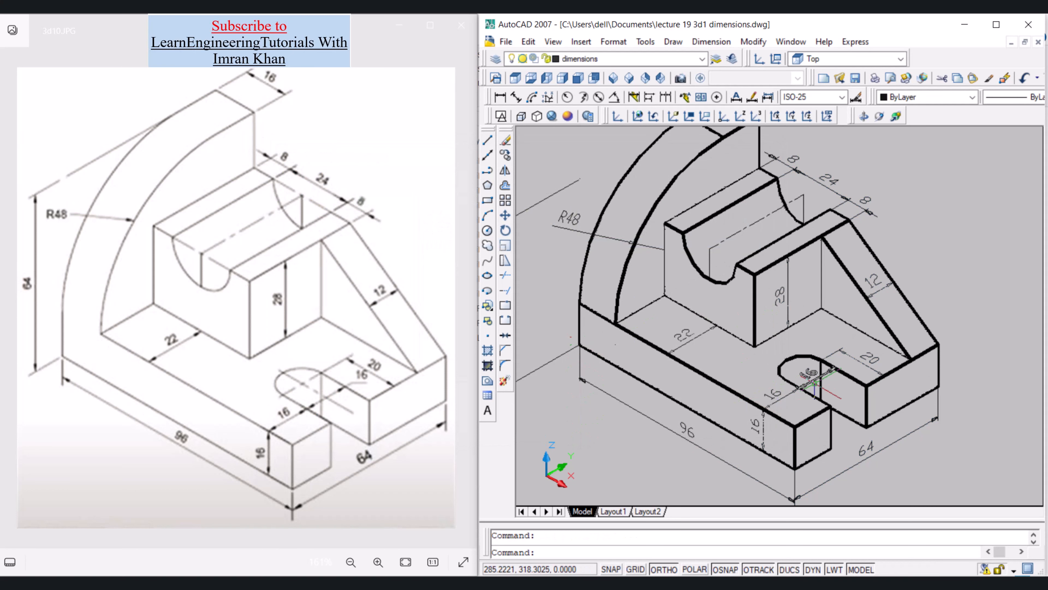
- Move the text of the 16 dimension across the slot's width outside the slot, towards the 20 dimension
scroll(813, 375, up, 5)
scroll(815, 375, up, 2)
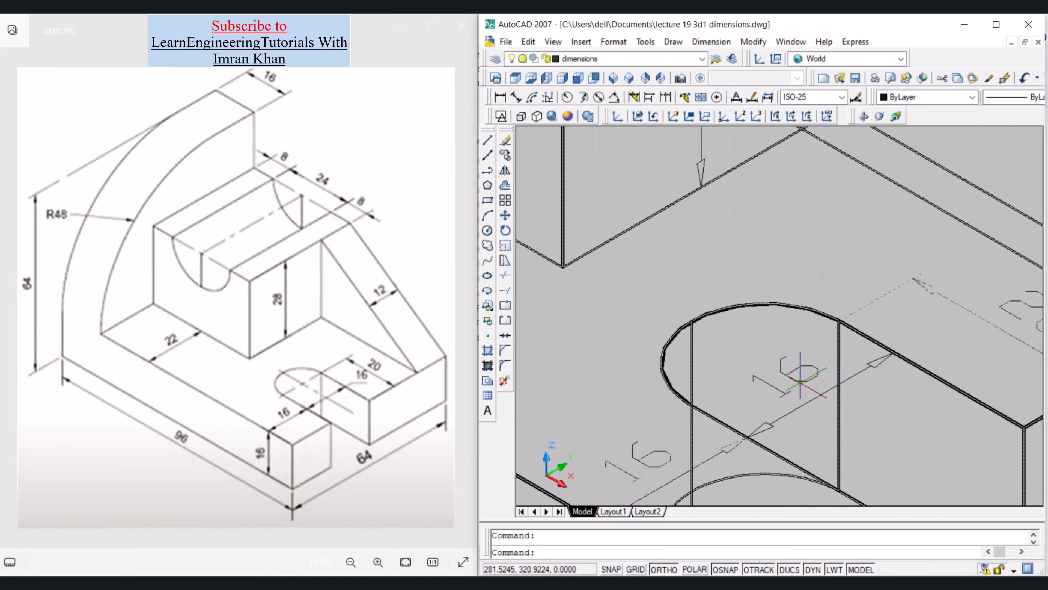
click(800, 383)
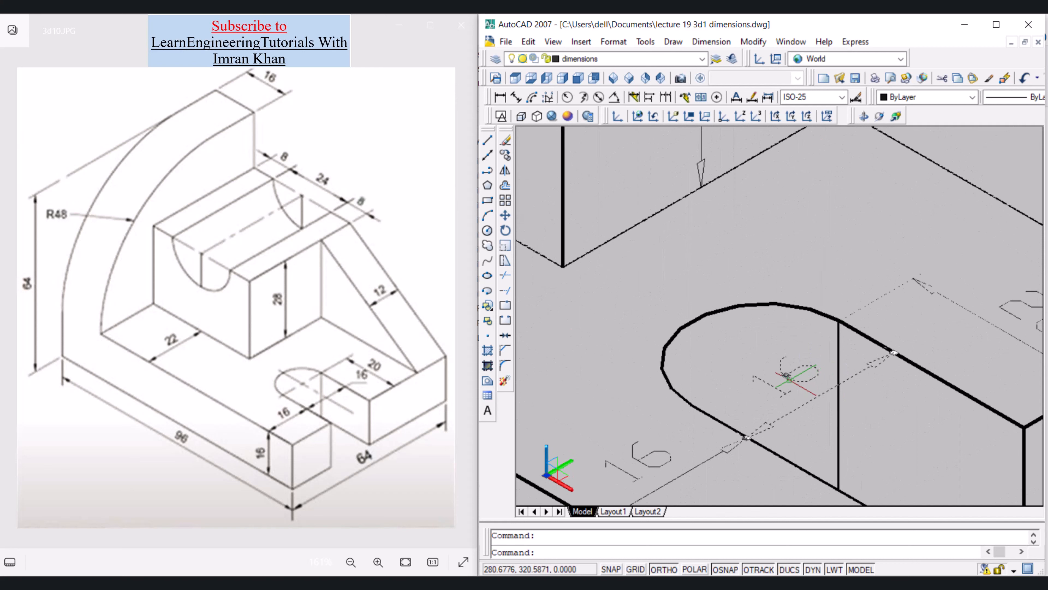
scroll(789, 379, down, 5)
key(Escape)
click(790, 378)
click(787, 376)
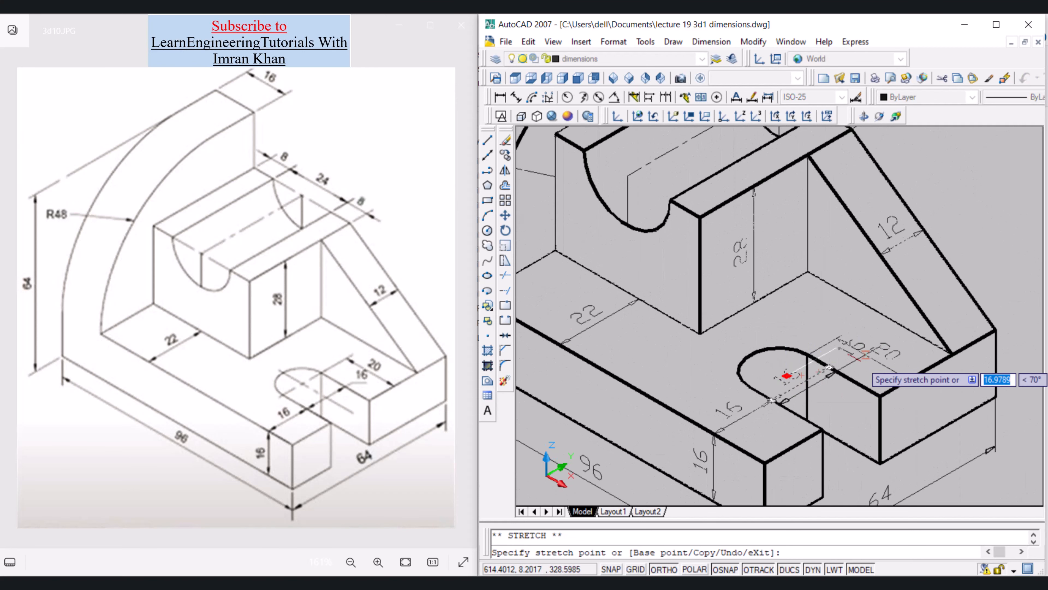
click(861, 357)
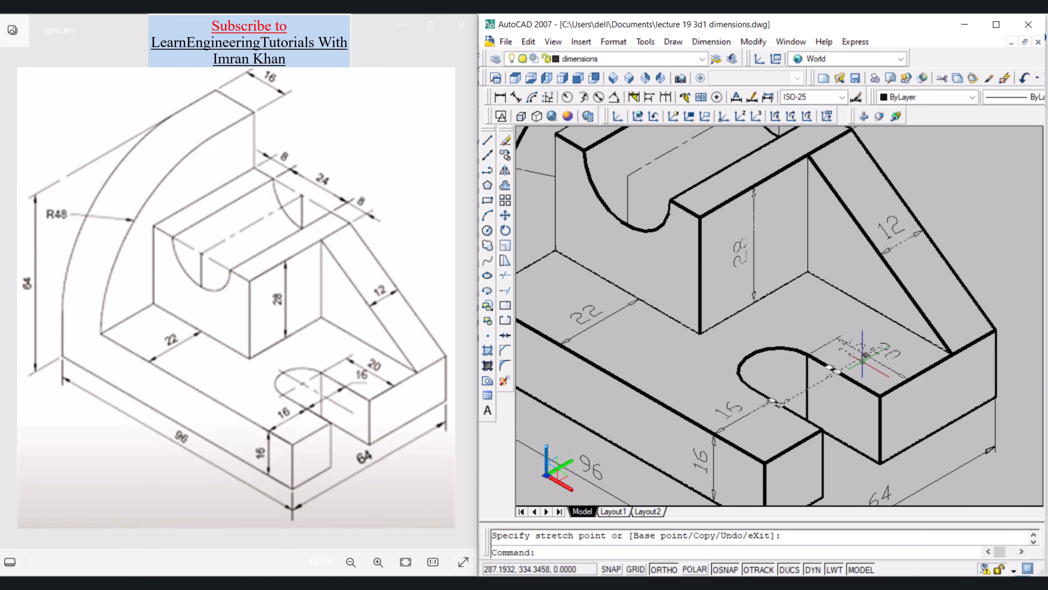
scroll(866, 350, up, 5)
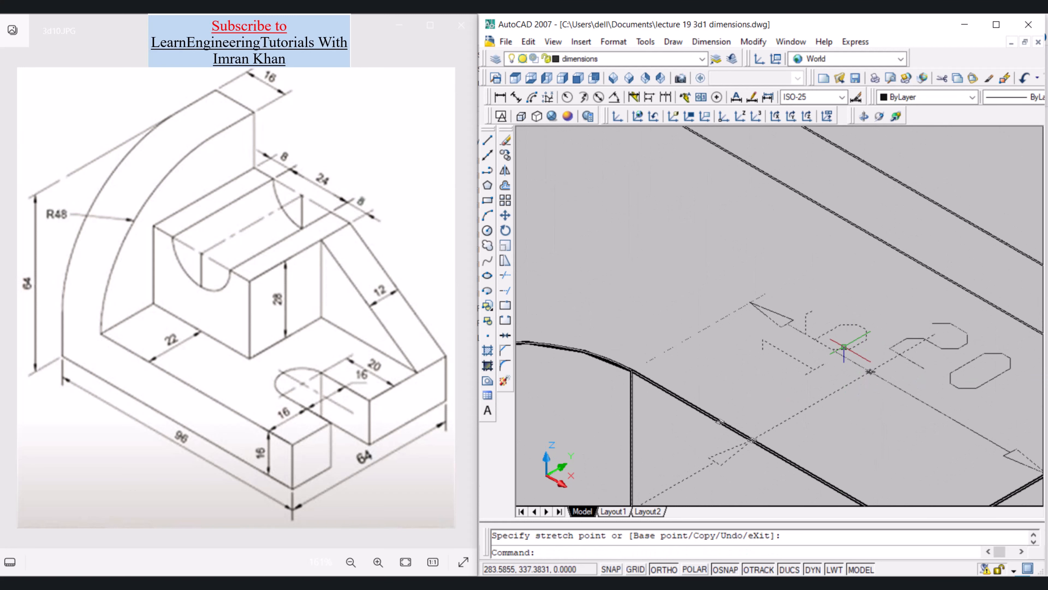
key(Escape)
- Move the 20 dimension line farther from the slot's edge to clear the neighbouring 16 text
scroll(842, 351, down, 3)
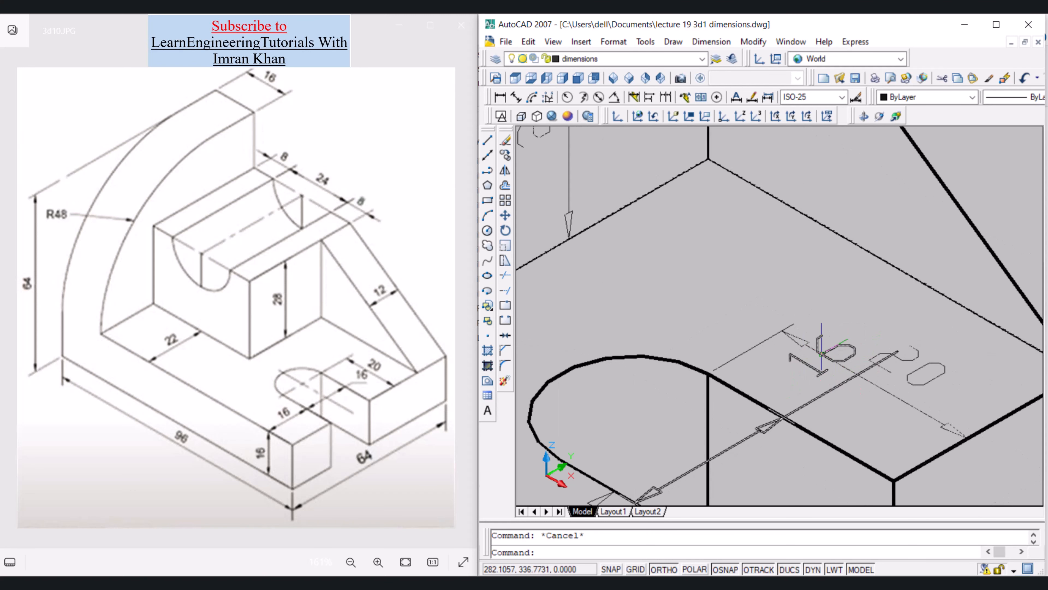
click(887, 391)
click(874, 384)
click(910, 363)
click(911, 365)
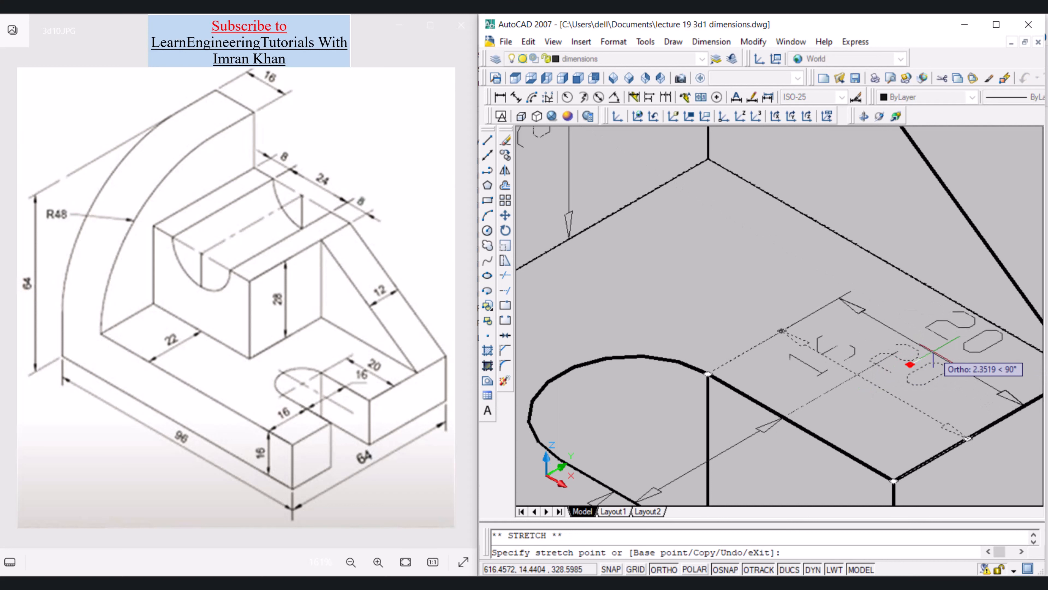
click(903, 342)
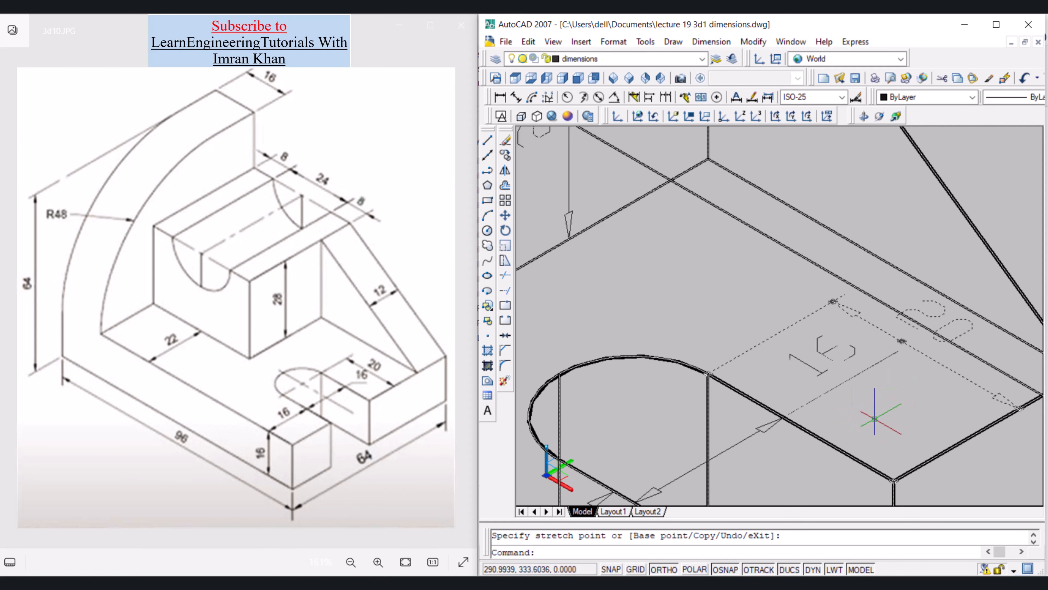
key(Escape)
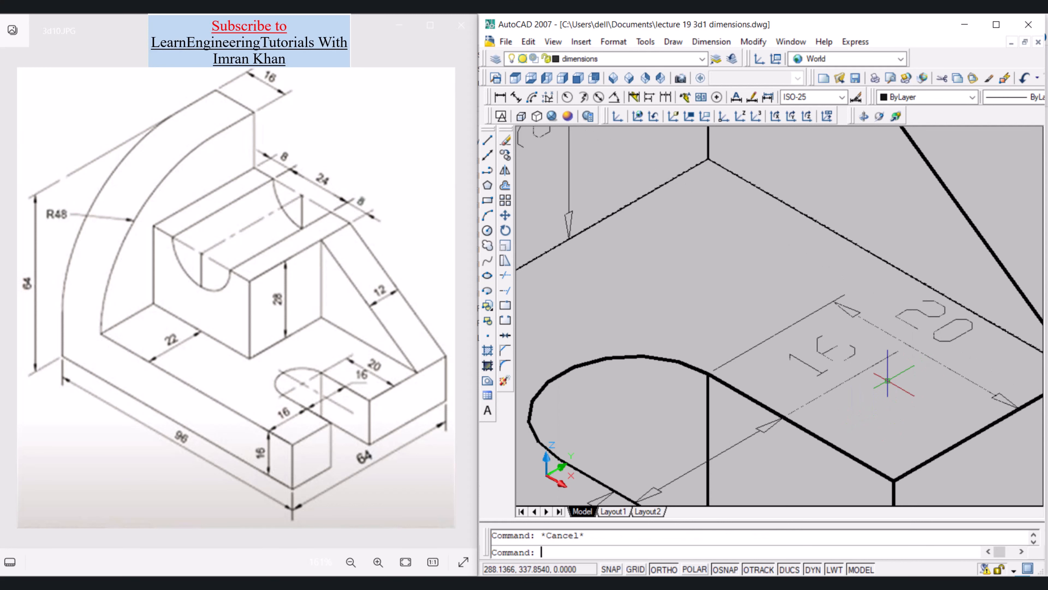
- Shift the slot width dimension's 16 text slightly back towards the slot
scroll(852, 407, down, 5)
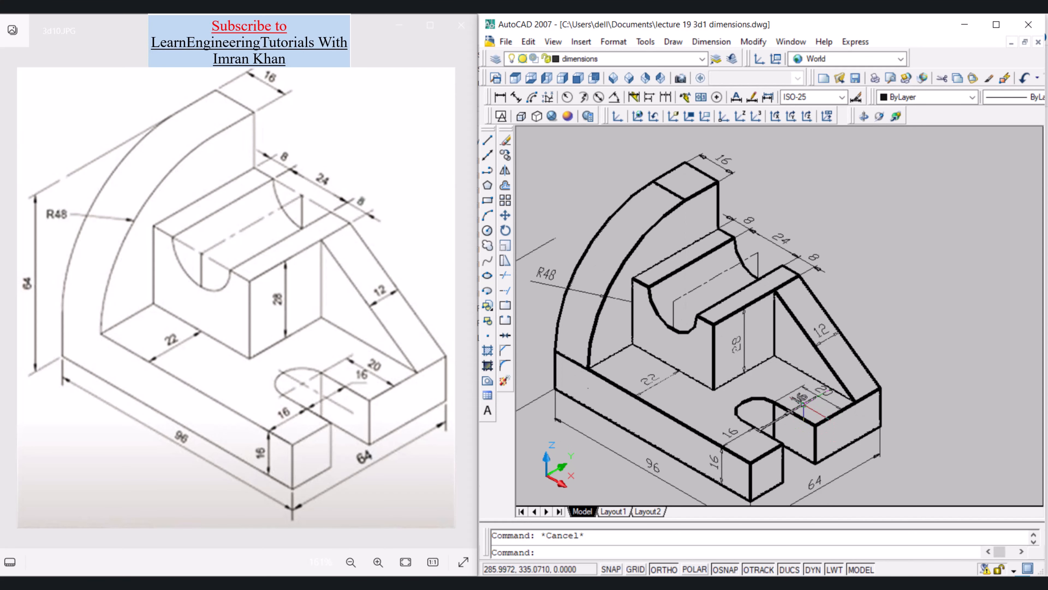
scroll(801, 397, up, 6)
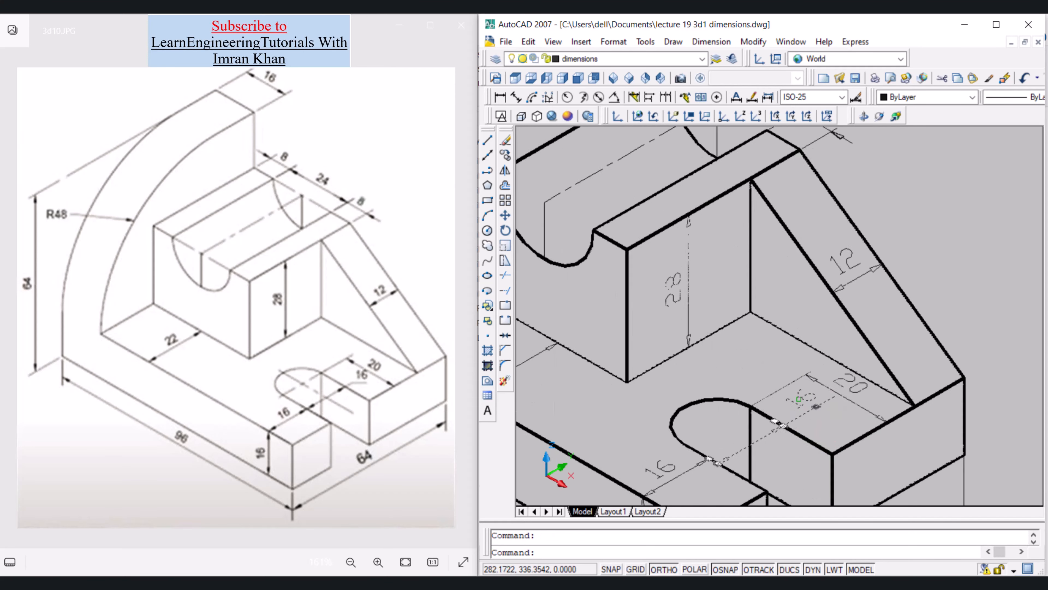
click(834, 416)
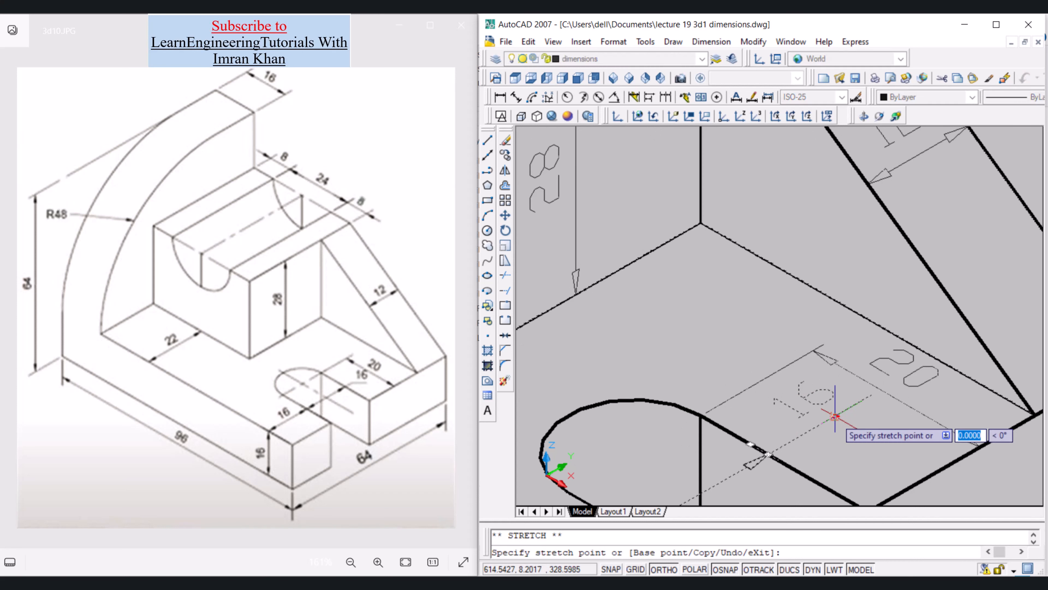
click(817, 432)
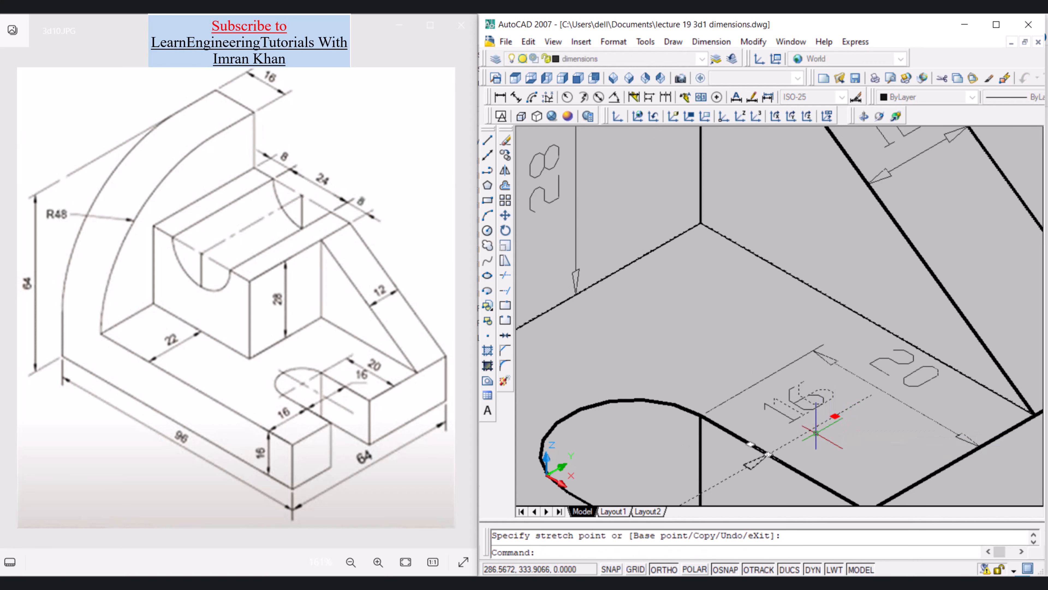
- Move the 20 dimension line slightly closer to the slot's edge and clear the selection
click(874, 386)
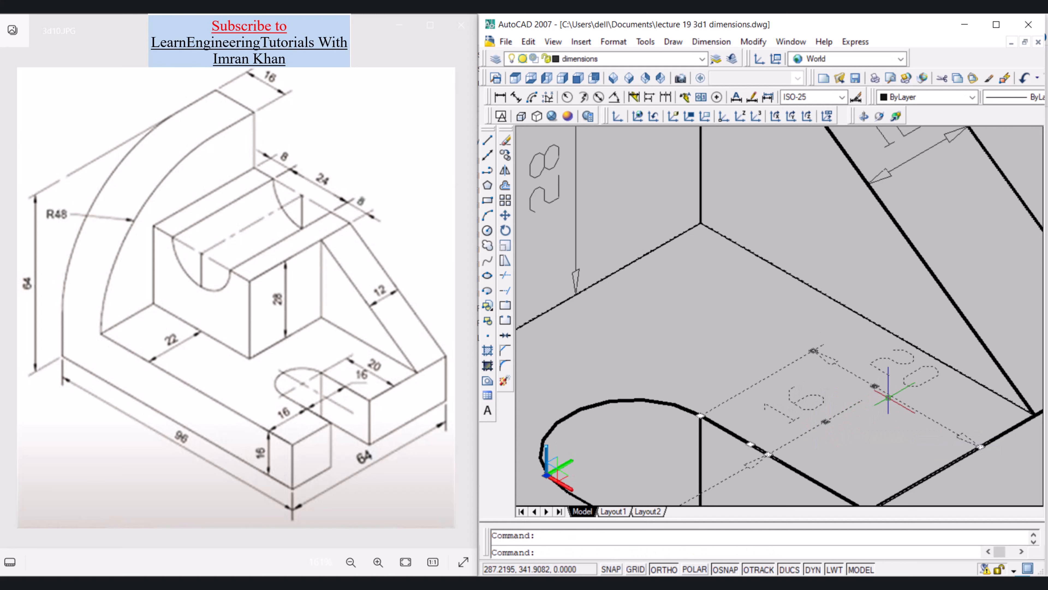
click(875, 386)
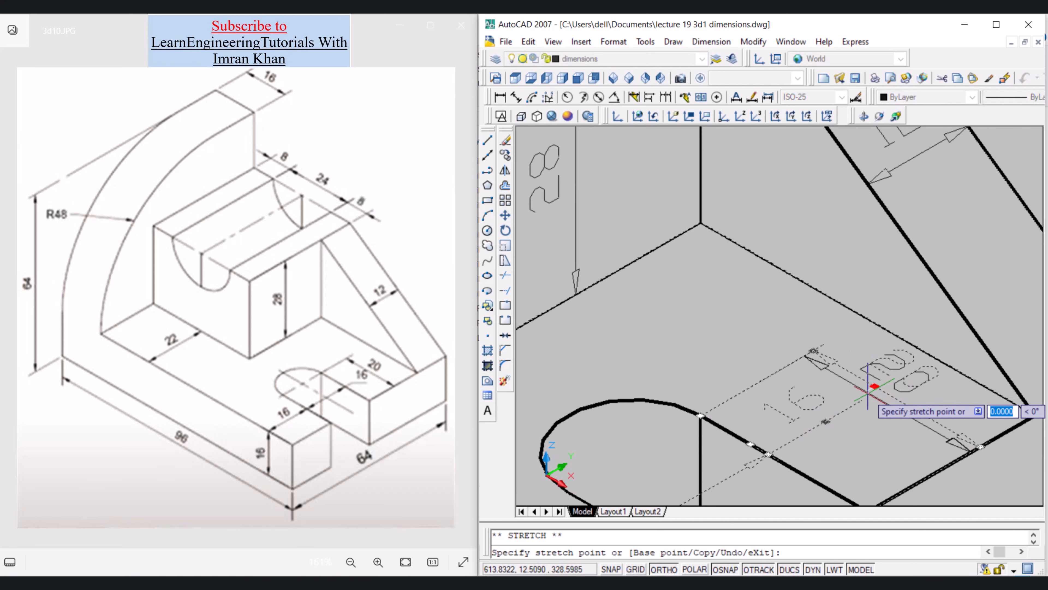
key(Escape)
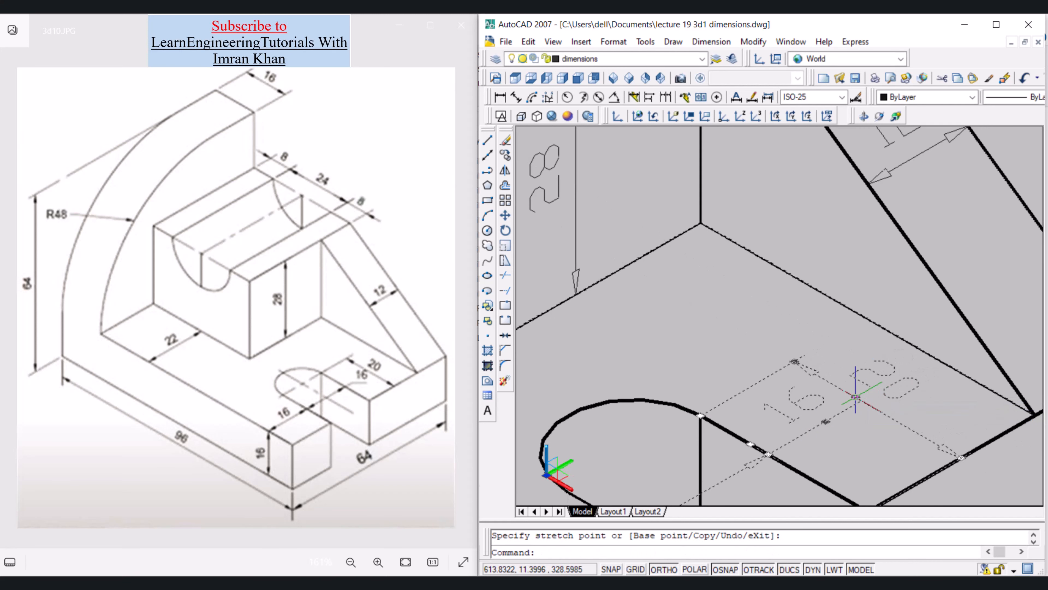
scroll(838, 413, down, 5)
scroll(683, 375, down, 1)
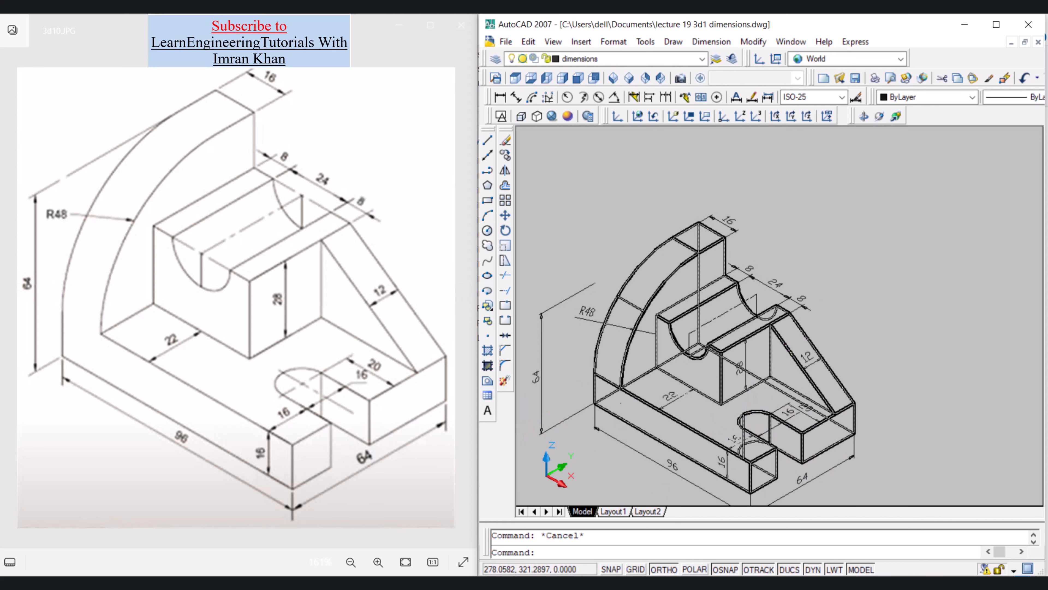
- Draw a line about 11.4 mm long from the slot arc's center outward past the slot's near side
click(487, 142)
scroll(739, 366, up, 3)
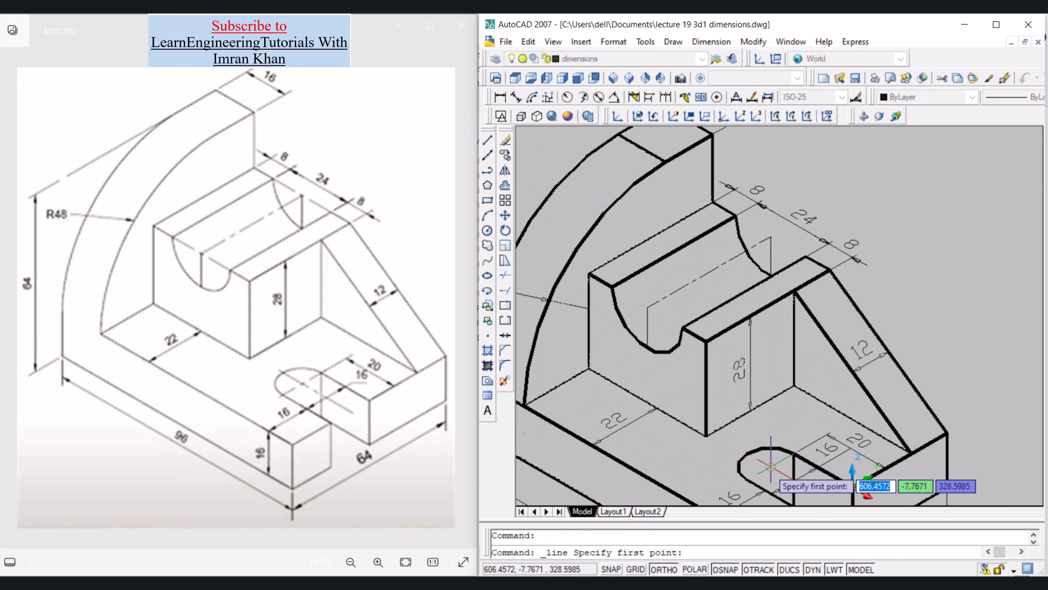
click(770, 466)
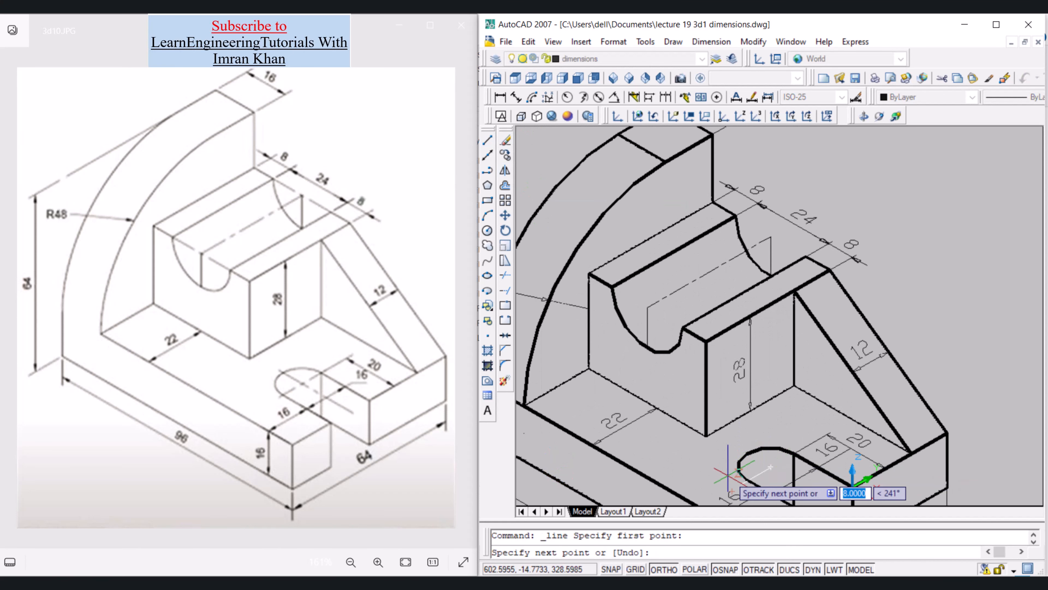
key(F8)
click(719, 476)
key(Escape)
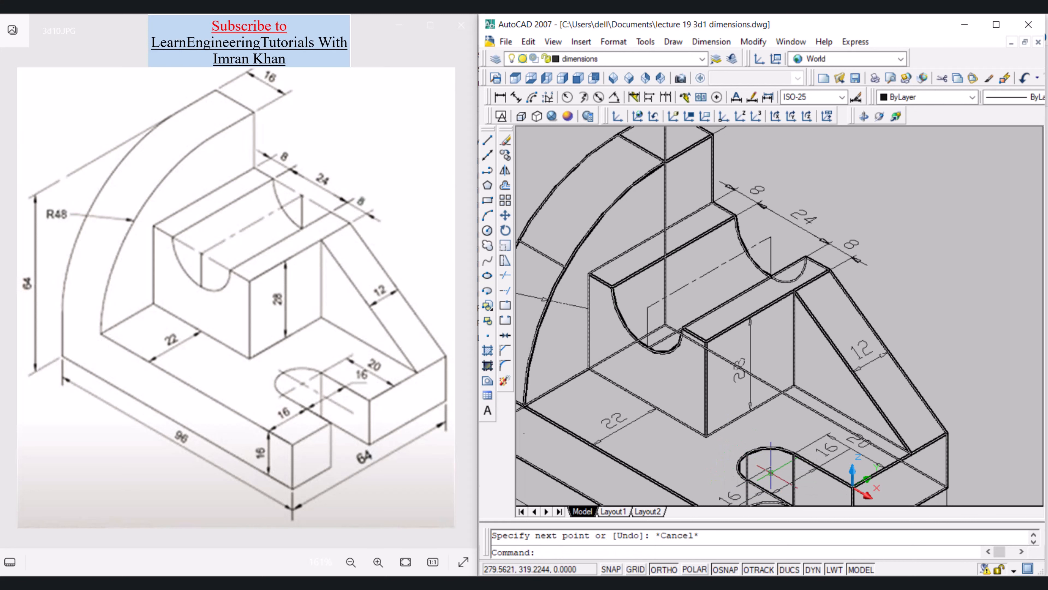
- Stretch the line's end at the arc center across the slot's far side, making it about 20 mm long
click(771, 476)
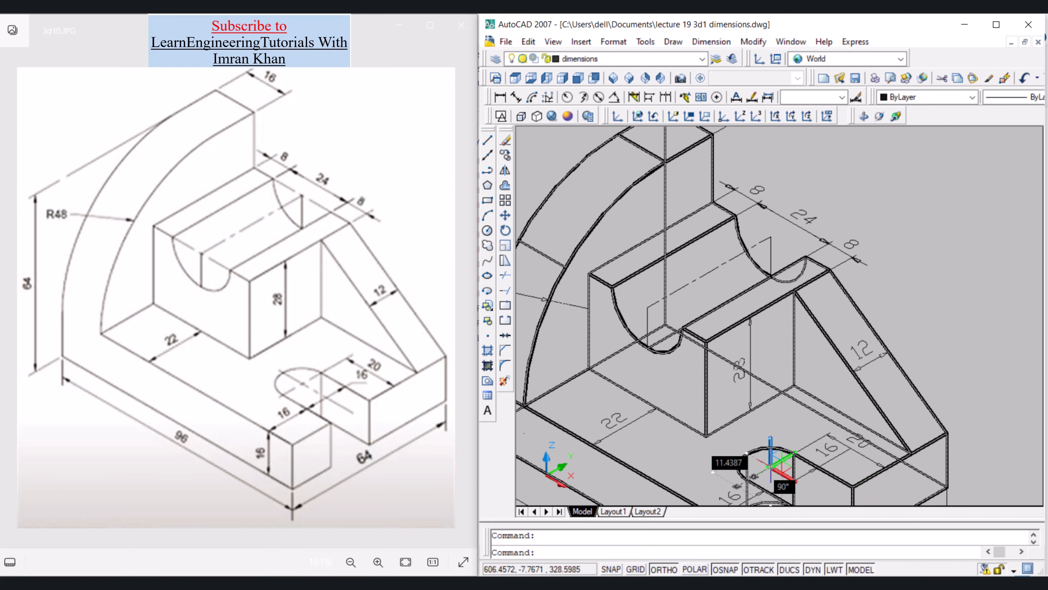
click(771, 467)
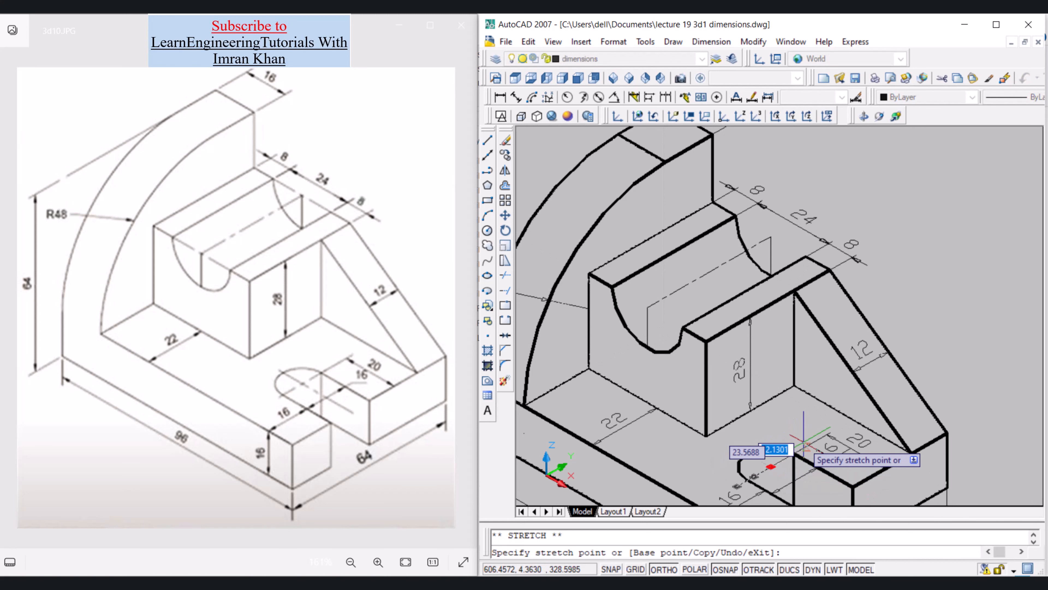
click(795, 450)
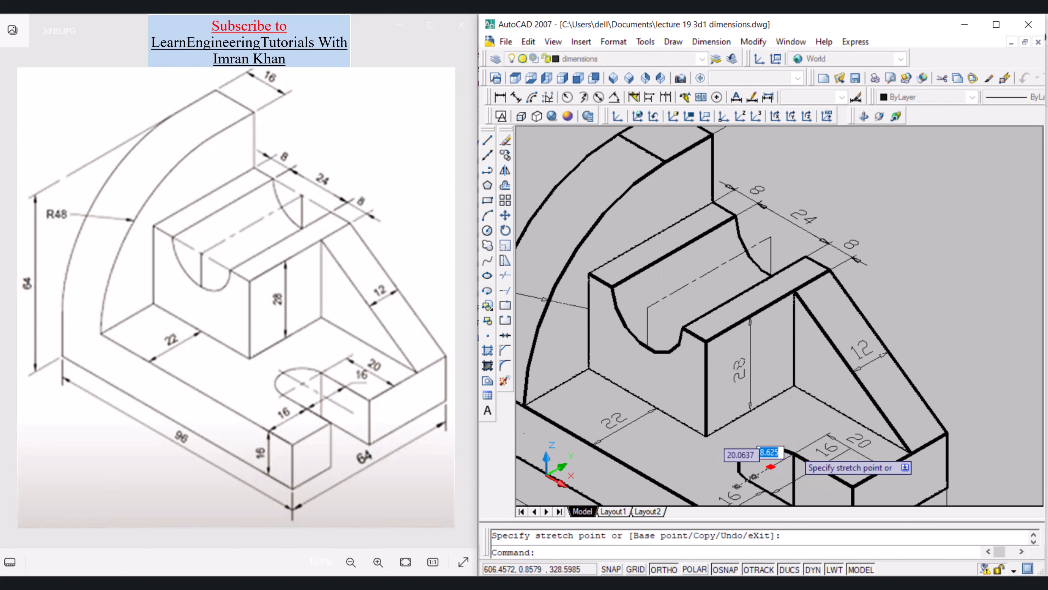
key(Escape)
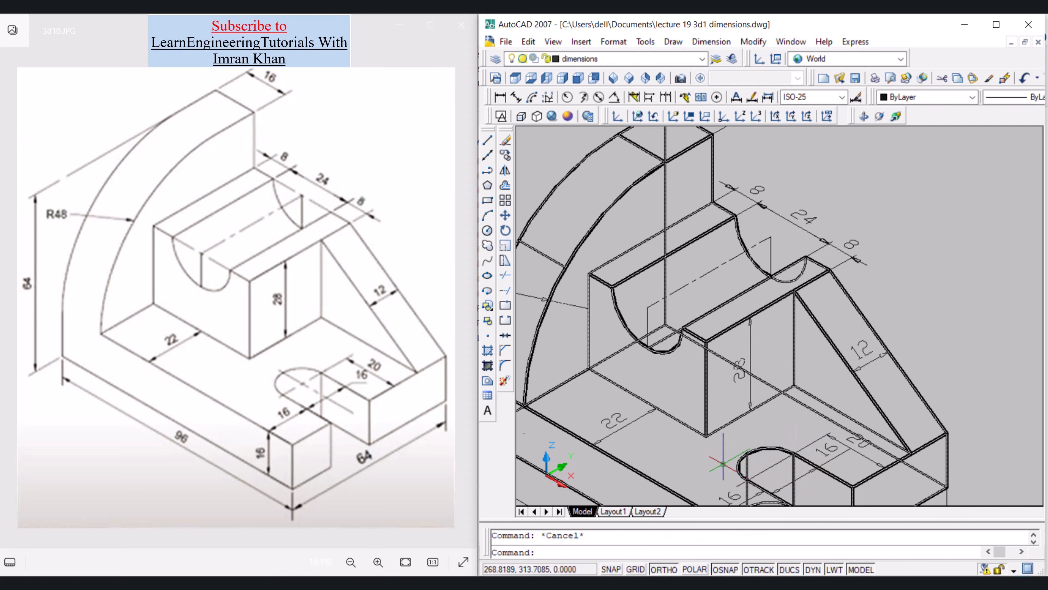
- Apply the center linetype to the line crossing the slot's width
click(766, 470)
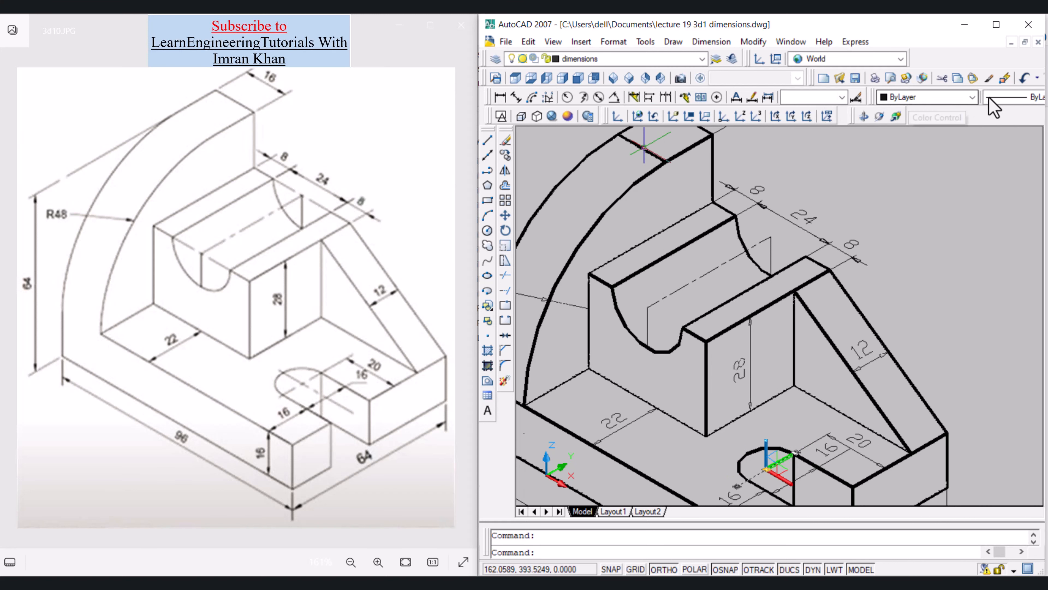
click(1001, 98)
click(1021, 133)
key(Escape)
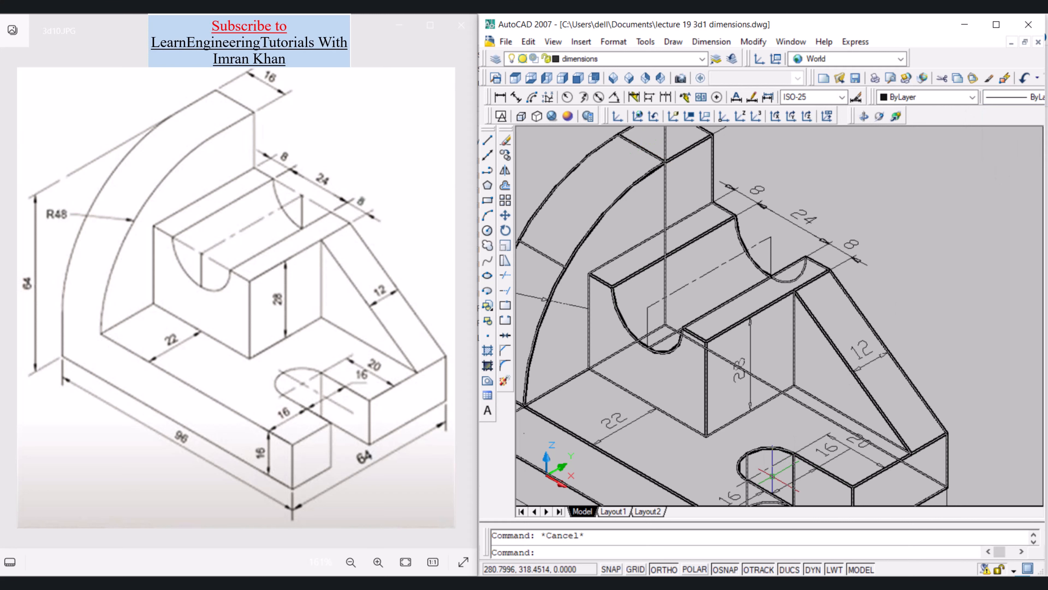
scroll(772, 475, up, 5)
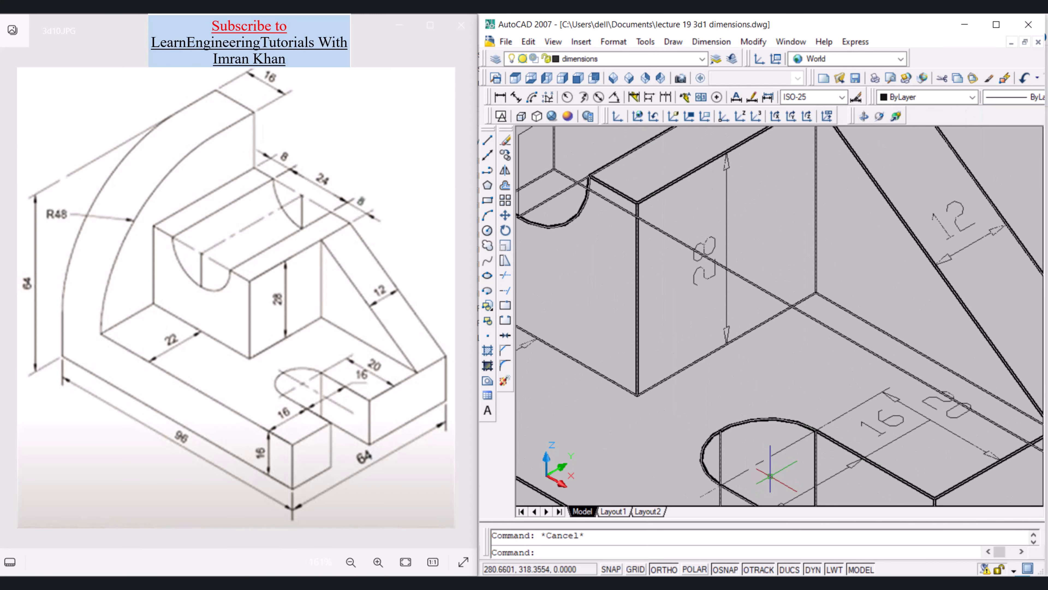
- Draw a line along the slot's length, from outside its rounded end through the arc center toward the open end
click(487, 139)
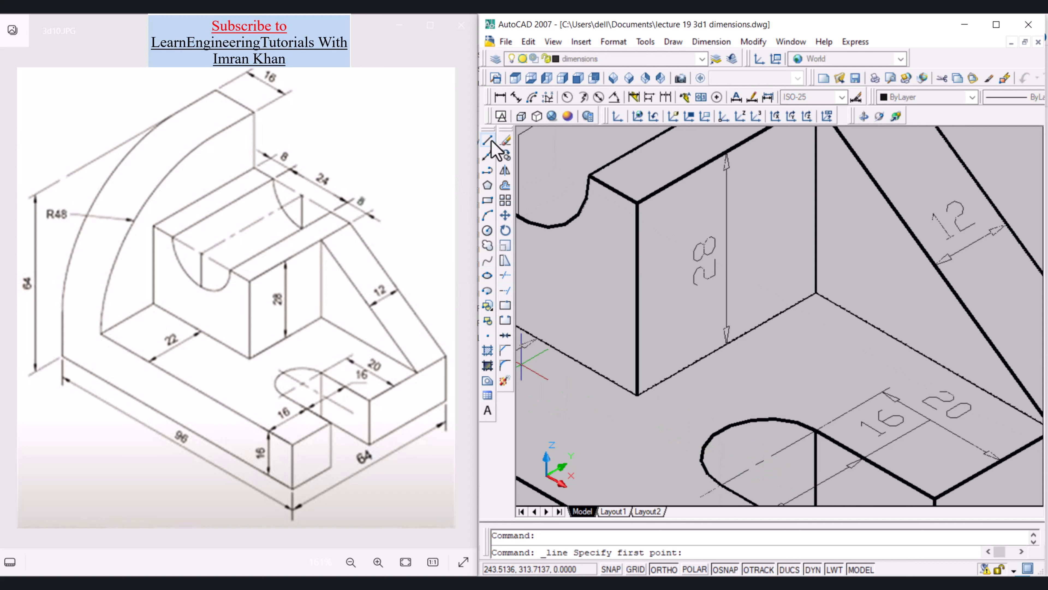
click(720, 430)
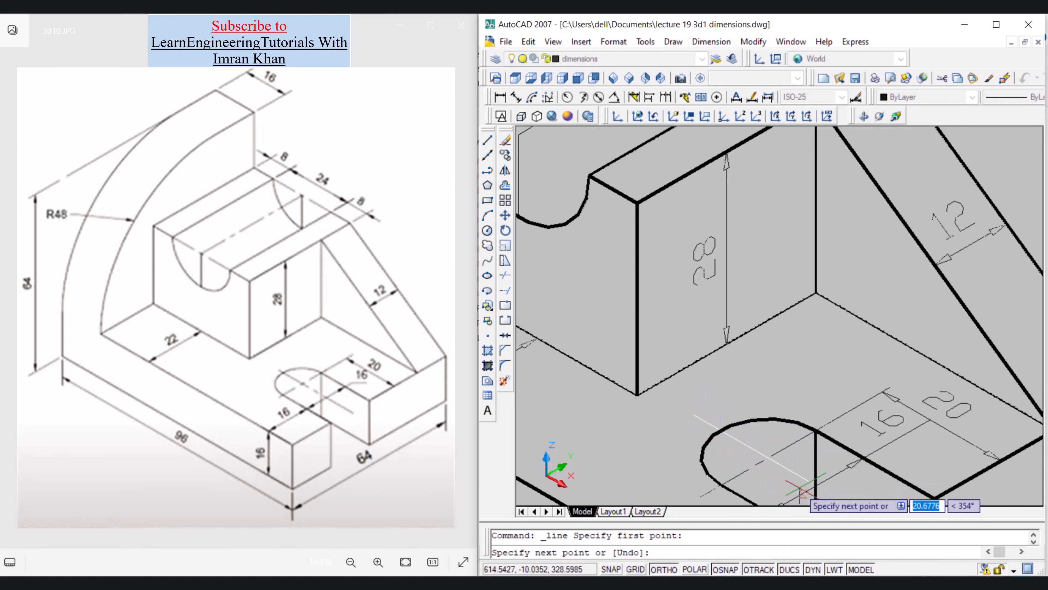
scroll(800, 491, down, 4)
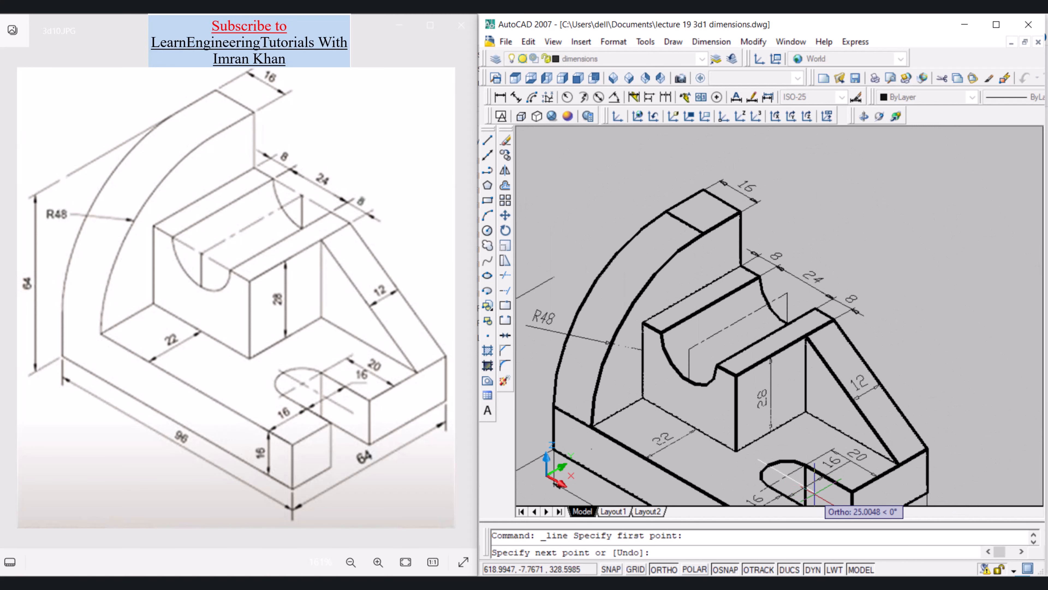
scroll(823, 502, down, 2)
key(Escape)
- Apply the center linetype to the line along the slot's length and clear the selection
scroll(823, 503, up, 1)
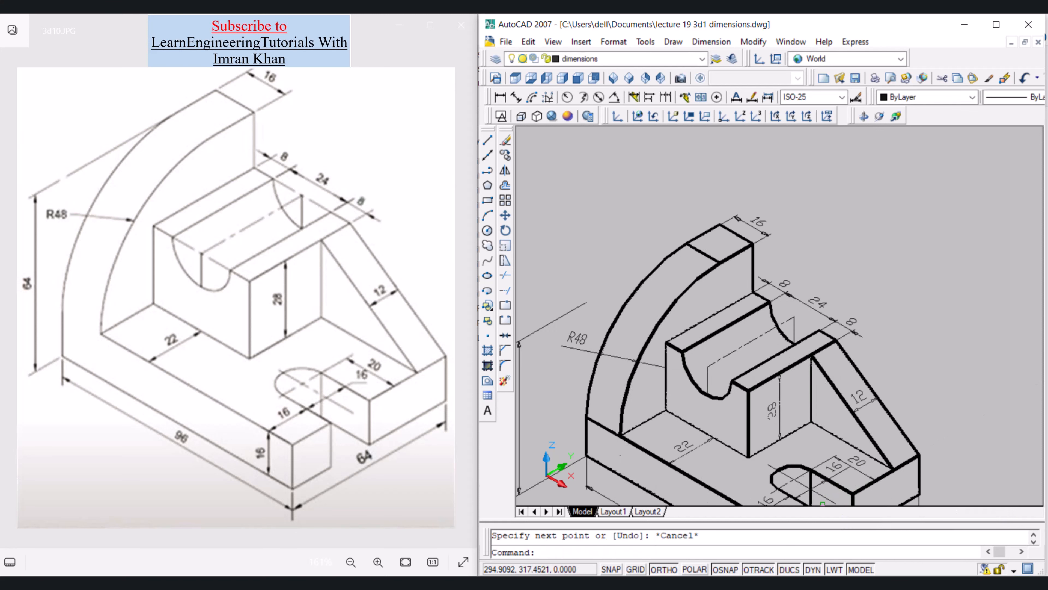
scroll(823, 502, up, 4)
key(Escape)
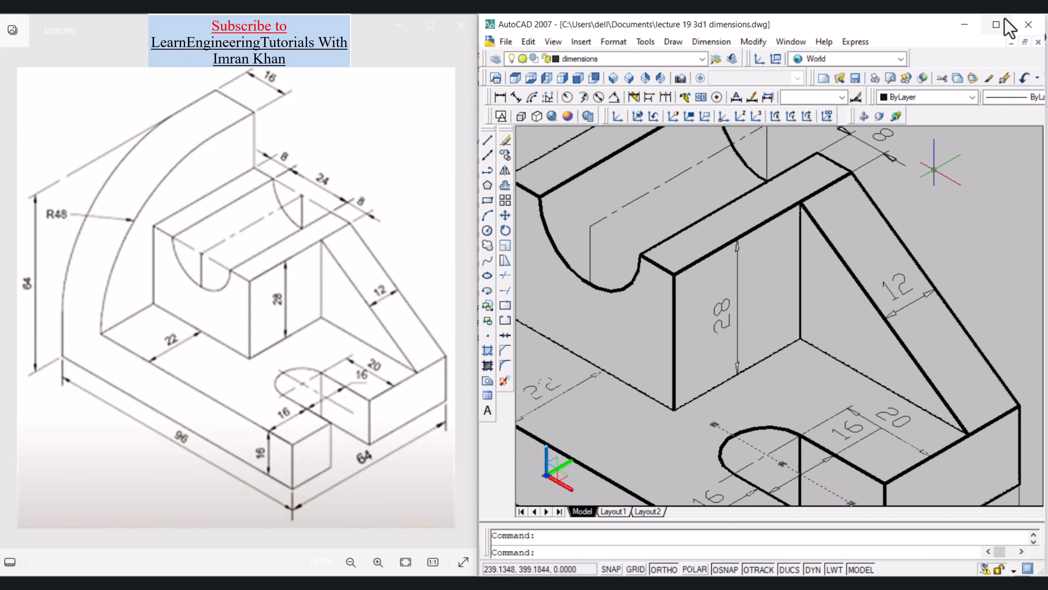
click(1015, 107)
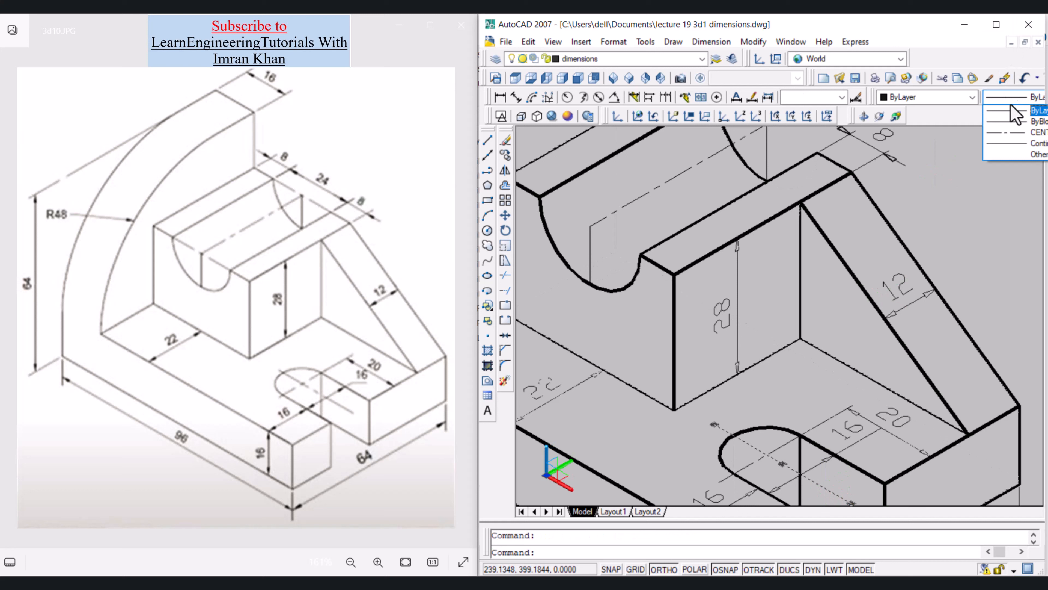
click(1016, 129)
key(Escape)
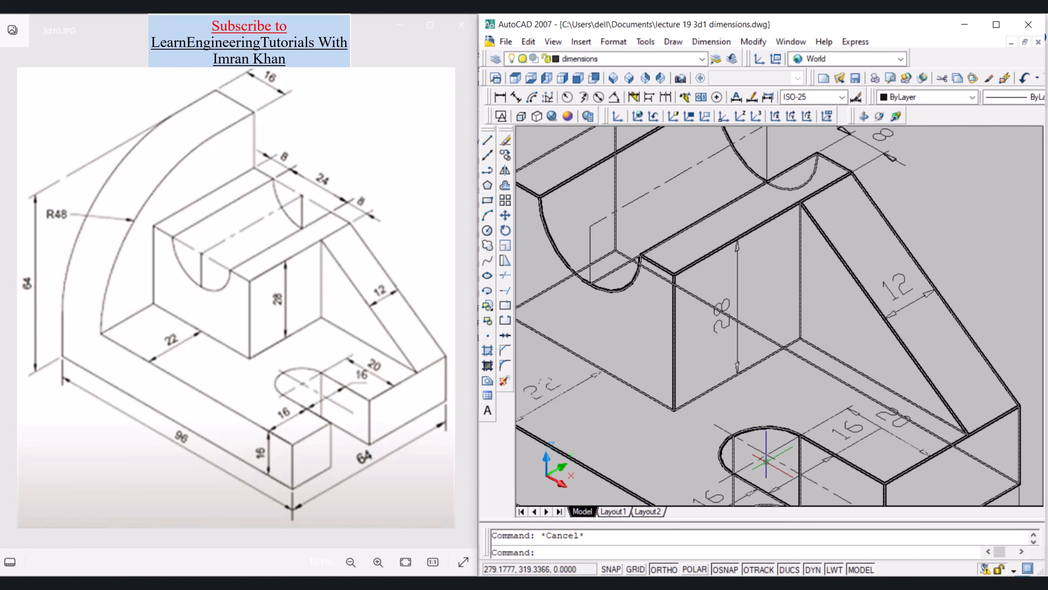
scroll(764, 458, down, 5)
scroll(741, 309, down, 2)
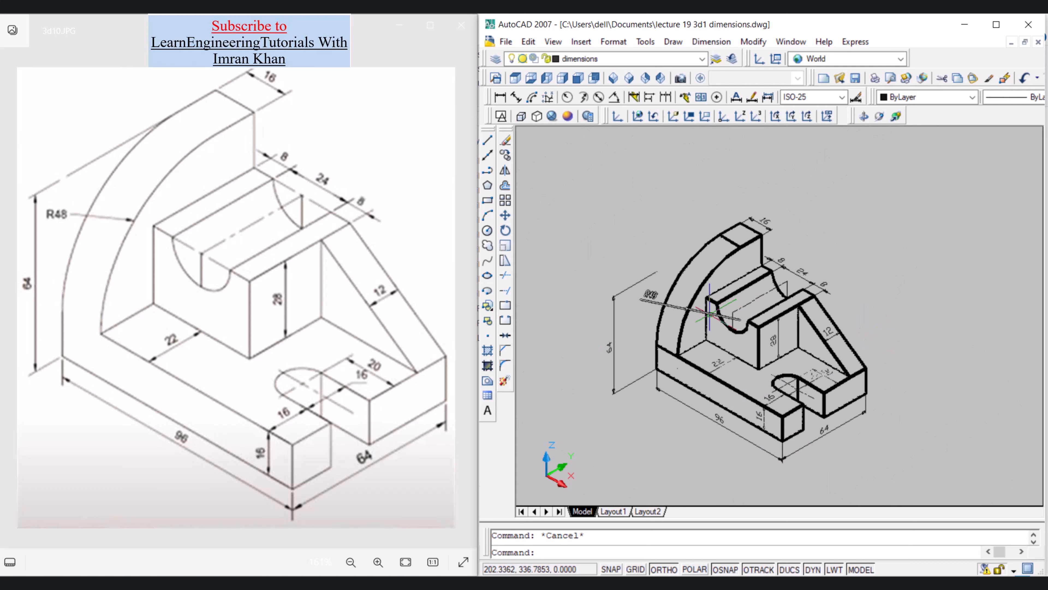